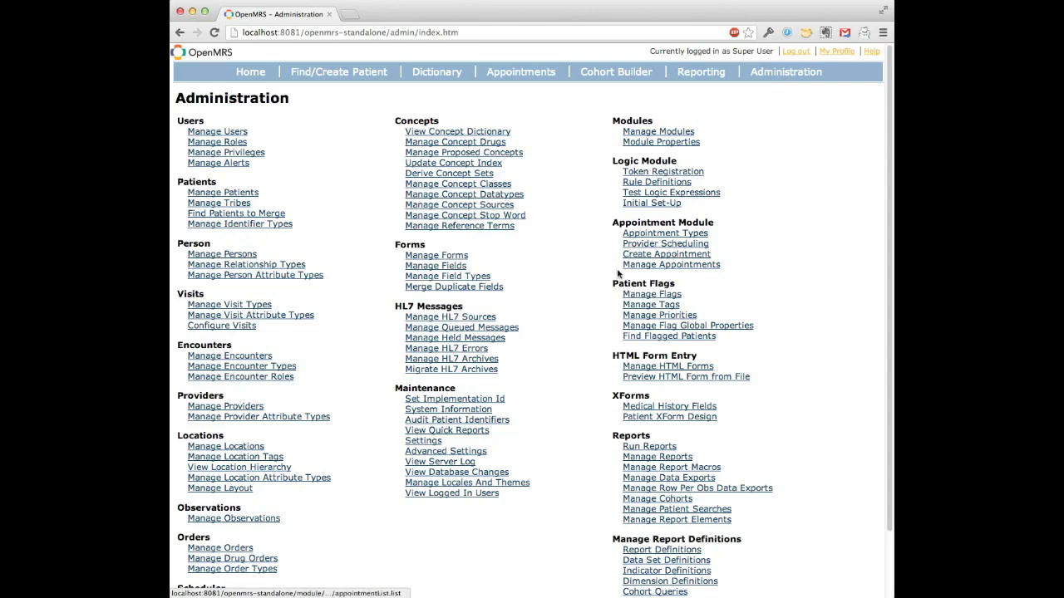
# Step: Open the advanced settings to view the appointment module's properties
pyautogui.click(455, 452)
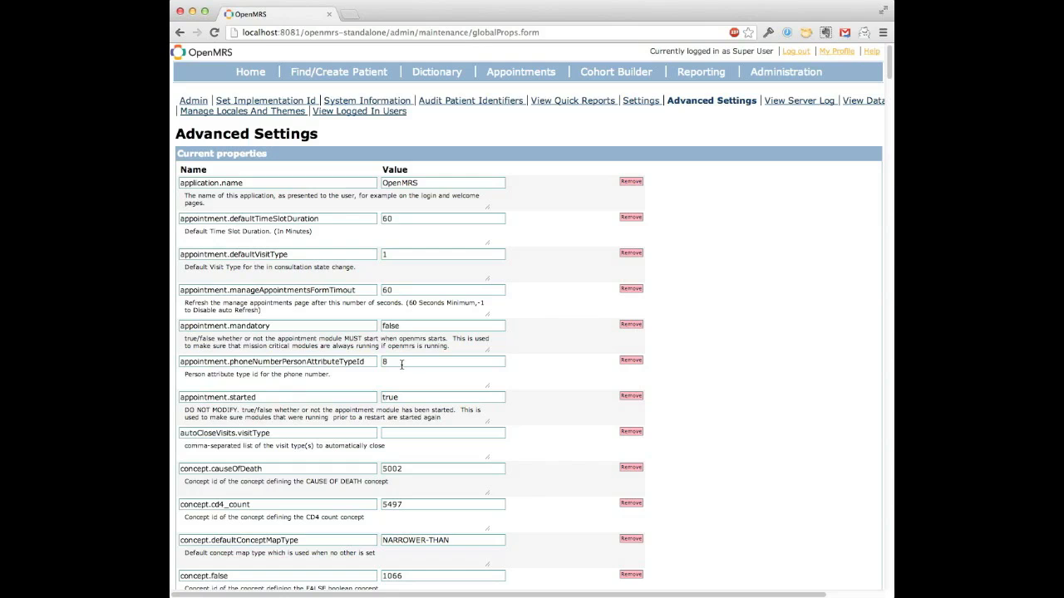
# Step: Log out of the administrator account and log in as reception, entering the account password
pyautogui.click(795, 50)
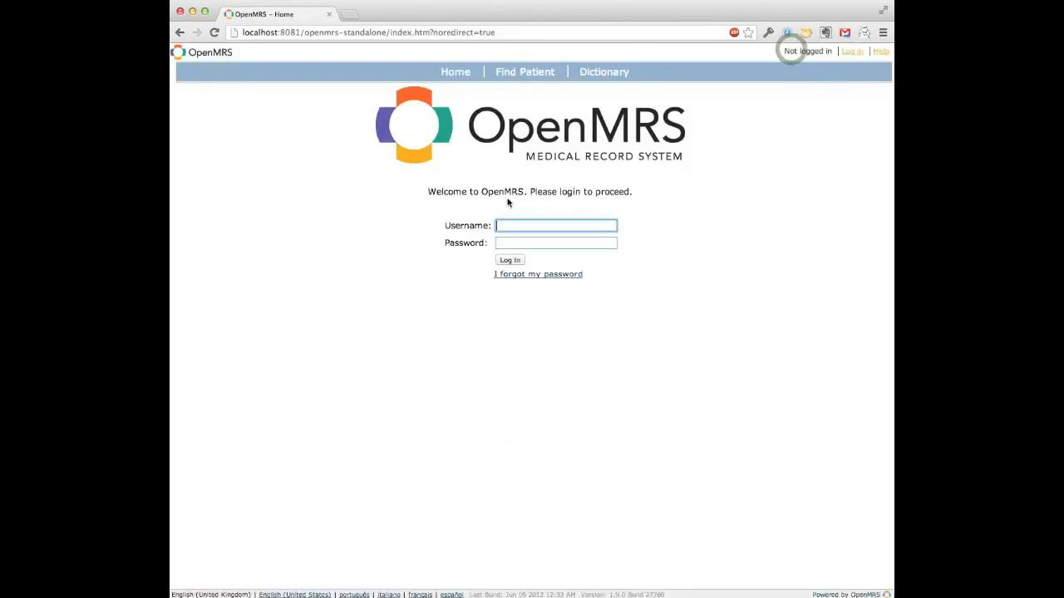
pyautogui.write('reception')
pyautogui.press('Tab')
pyautogui.write('••••••••')
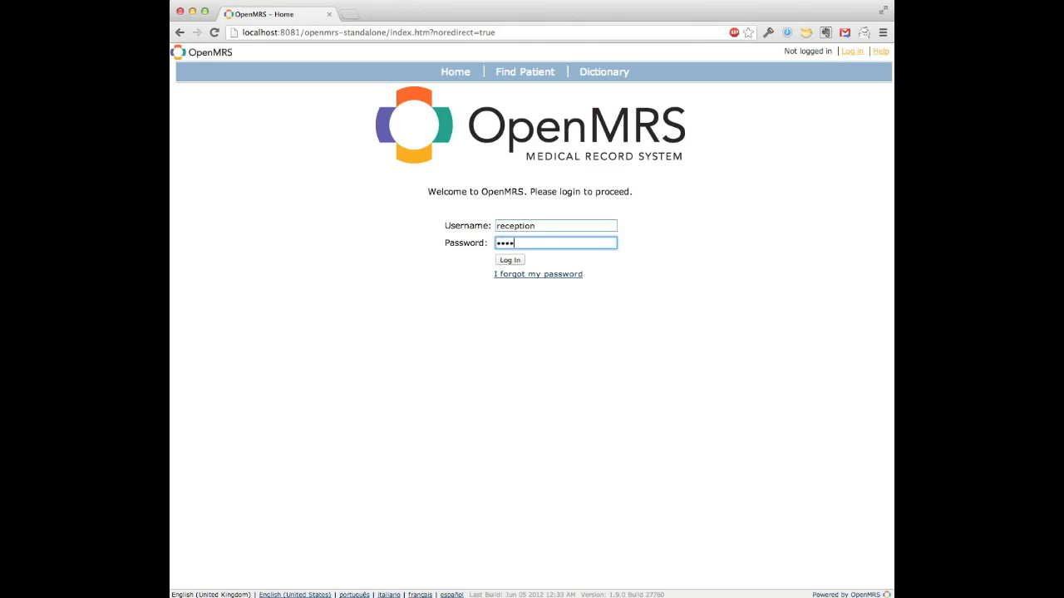
pyautogui.press('Return')
# Step: Open appointment management and go to its list of appointment types
pyautogui.click(597, 76)
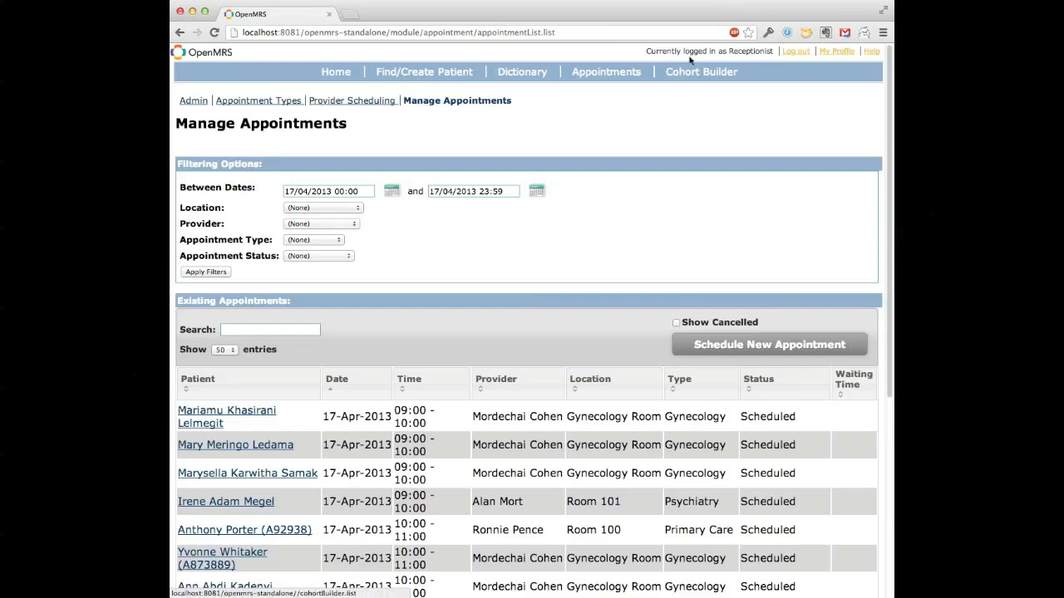
pyautogui.click(611, 73)
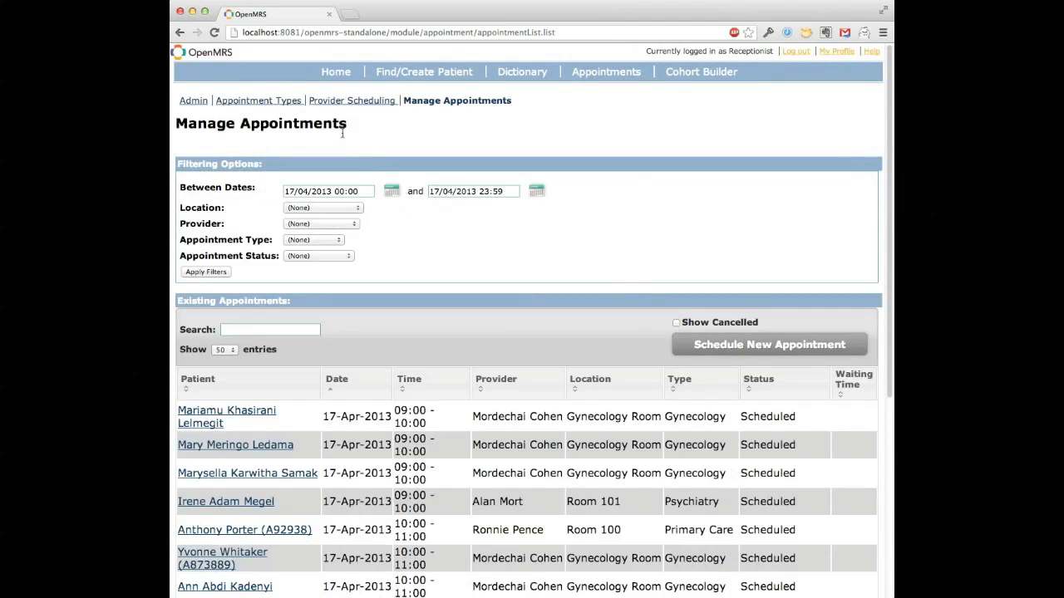
pyautogui.click(273, 106)
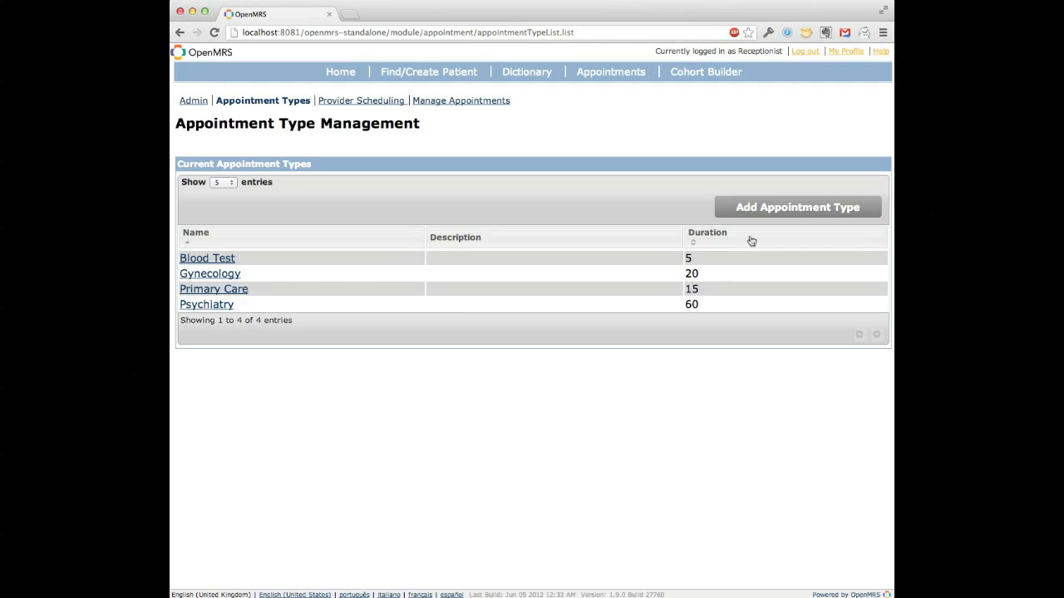
# Step: Add and save an appointment type named Prenatal Care with a duration of 20 minutes, leaving the description empty
pyautogui.click(749, 209)
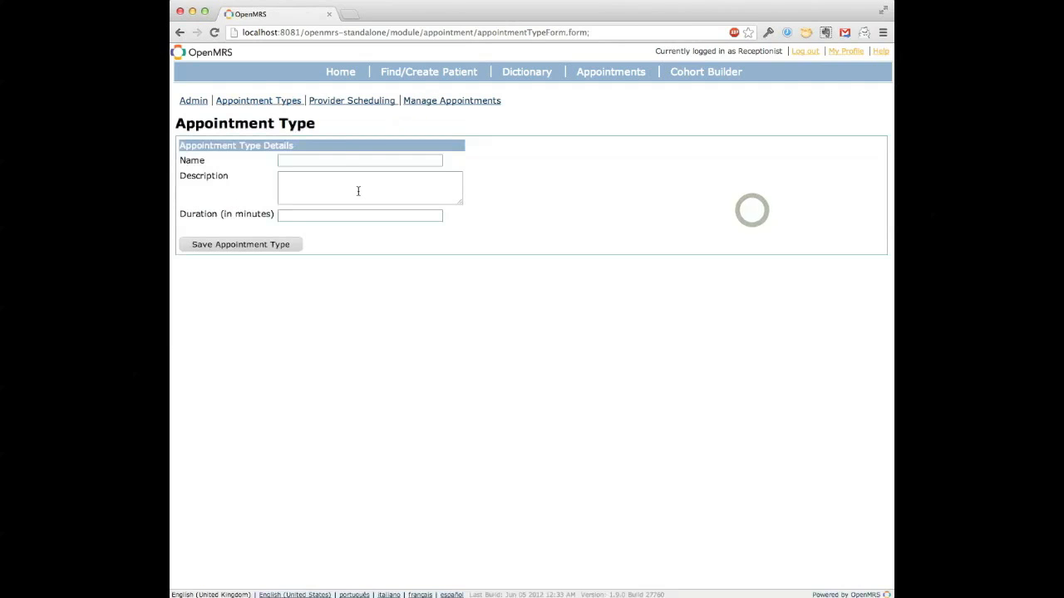
pyautogui.click(329, 156)
pyautogui.write('P')
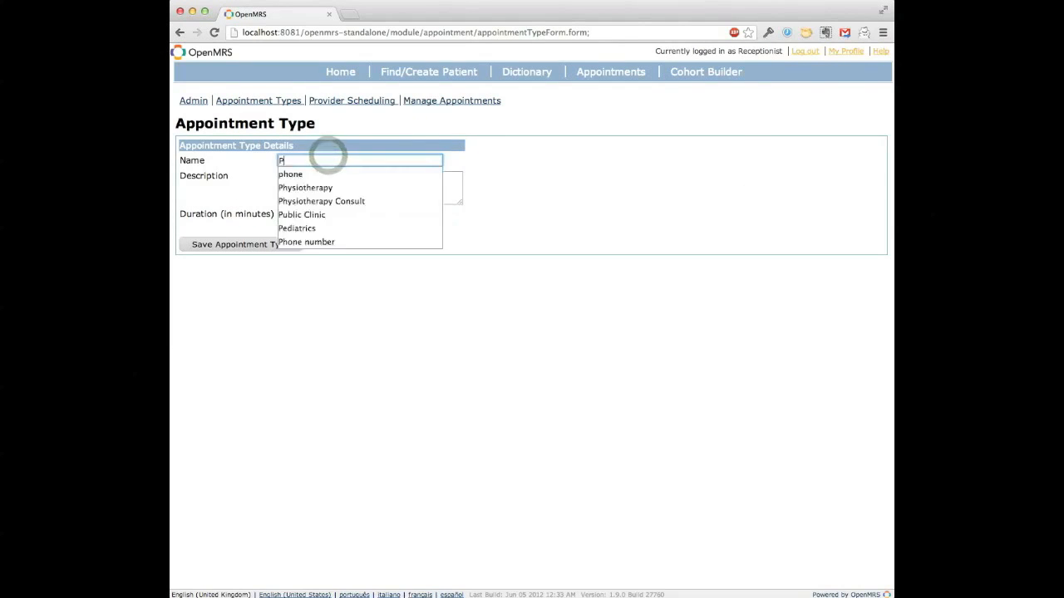
pyautogui.write('renatal Care')
pyautogui.press('Tab')
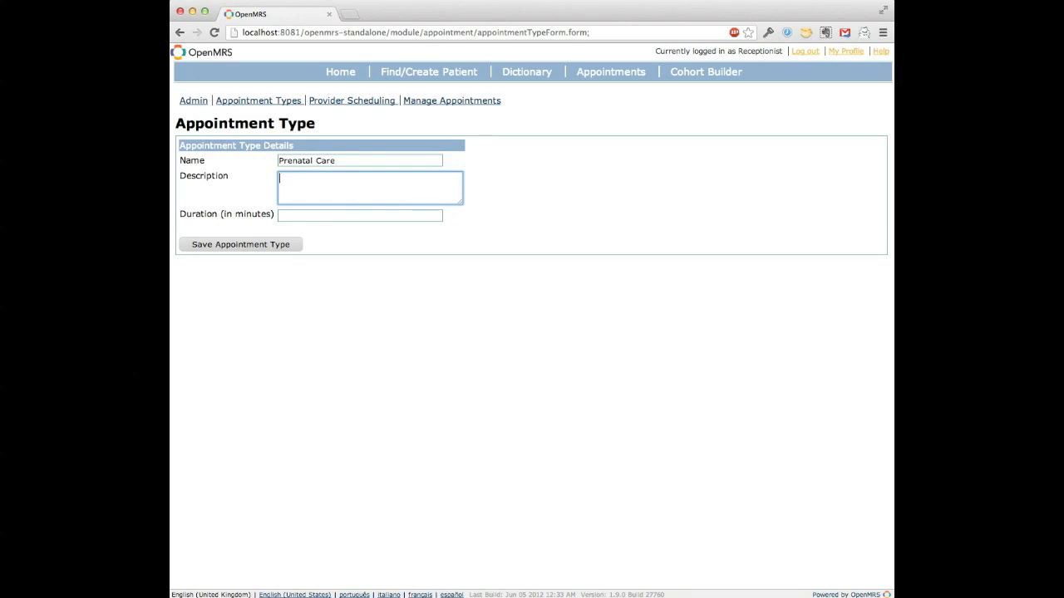
pyautogui.press('Tab')
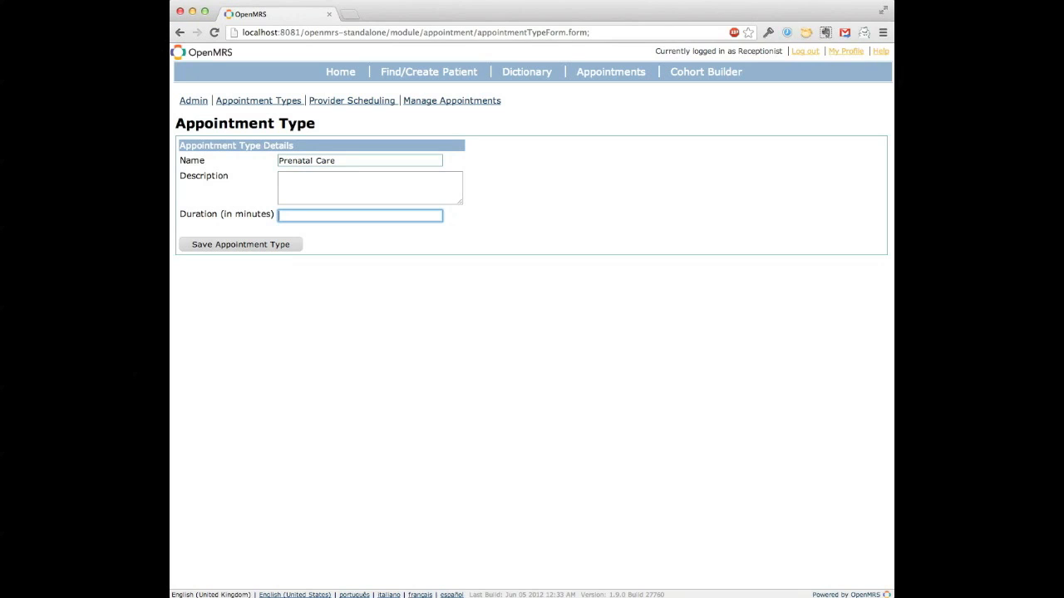
pyautogui.write('20')
pyautogui.click(258, 244)
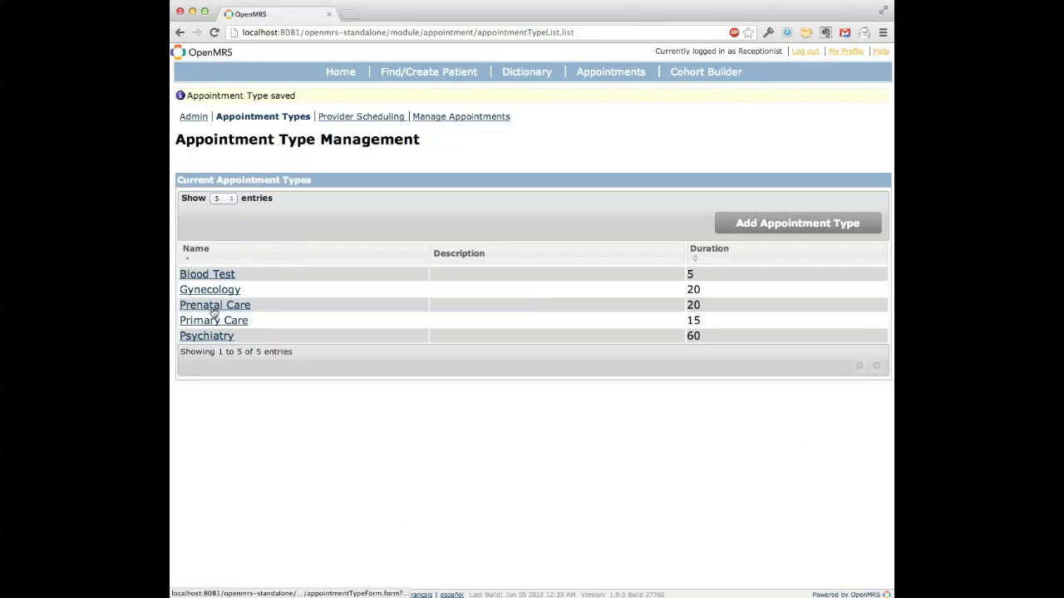
# Step: Open provider scheduling and filter the scheduled blocks by the Public Clinic location
pyautogui.click(352, 116)
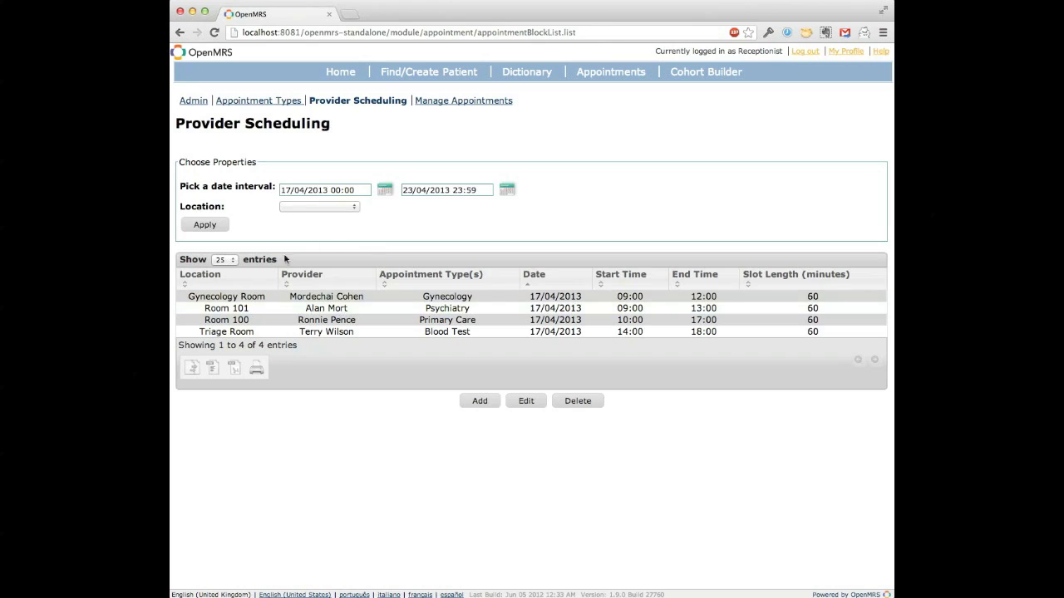
pyautogui.click(302, 209)
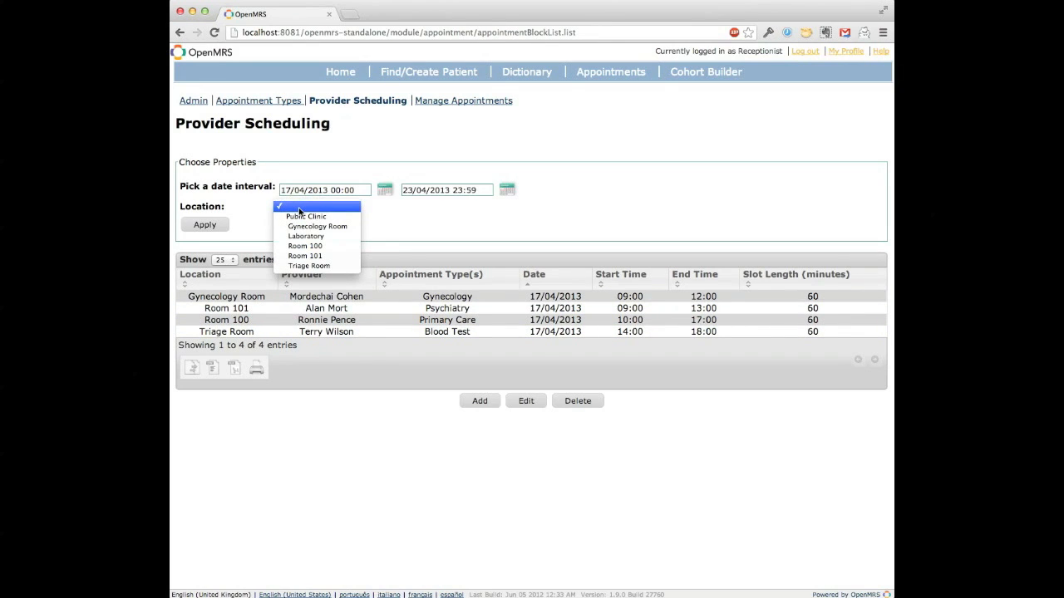
pyautogui.click(300, 219)
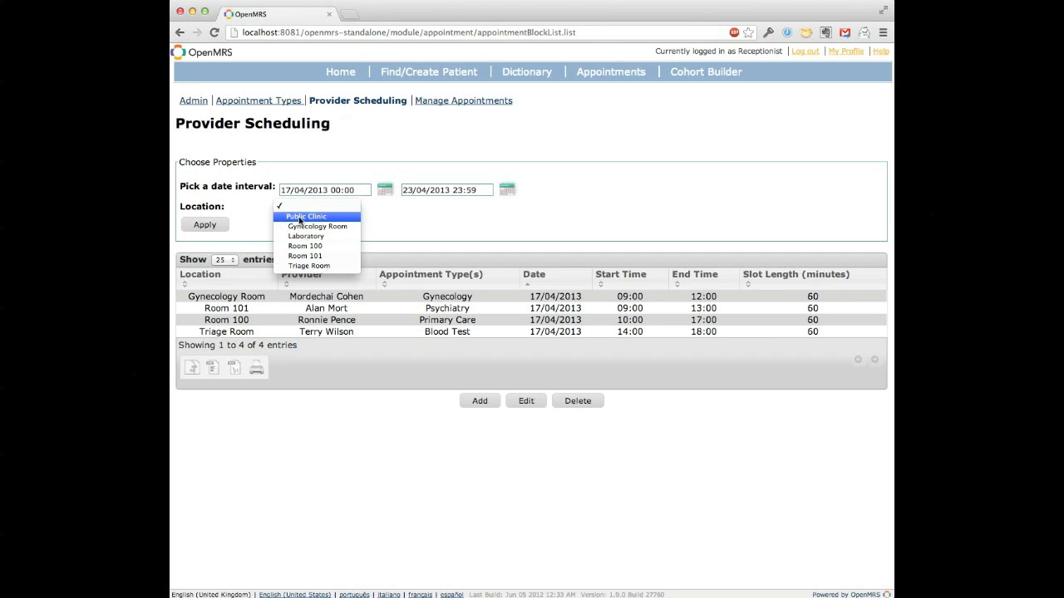
pyautogui.click(300, 218)
pyautogui.click(301, 206)
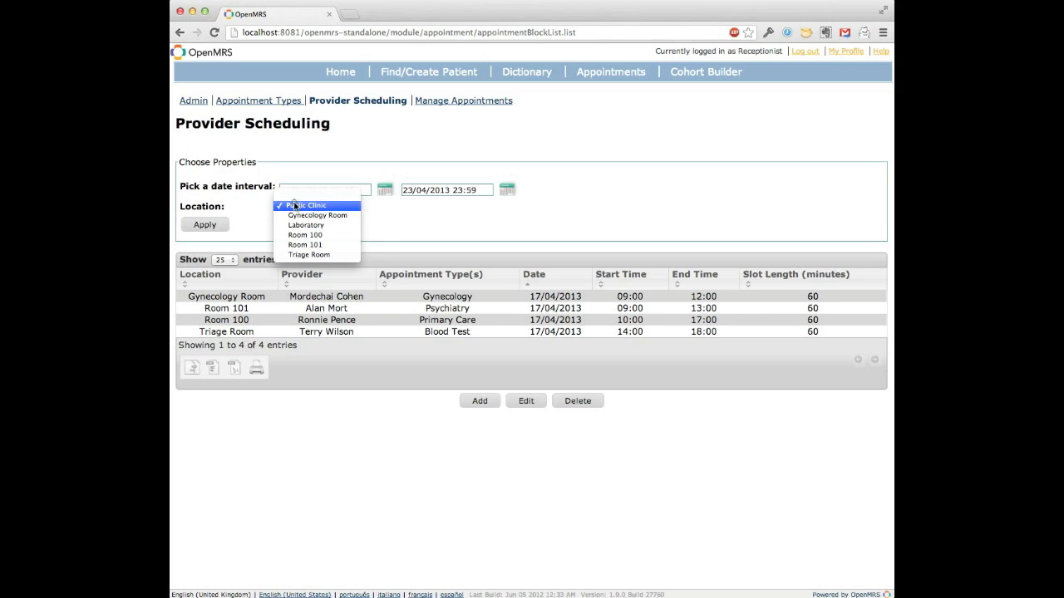
pyautogui.click(295, 205)
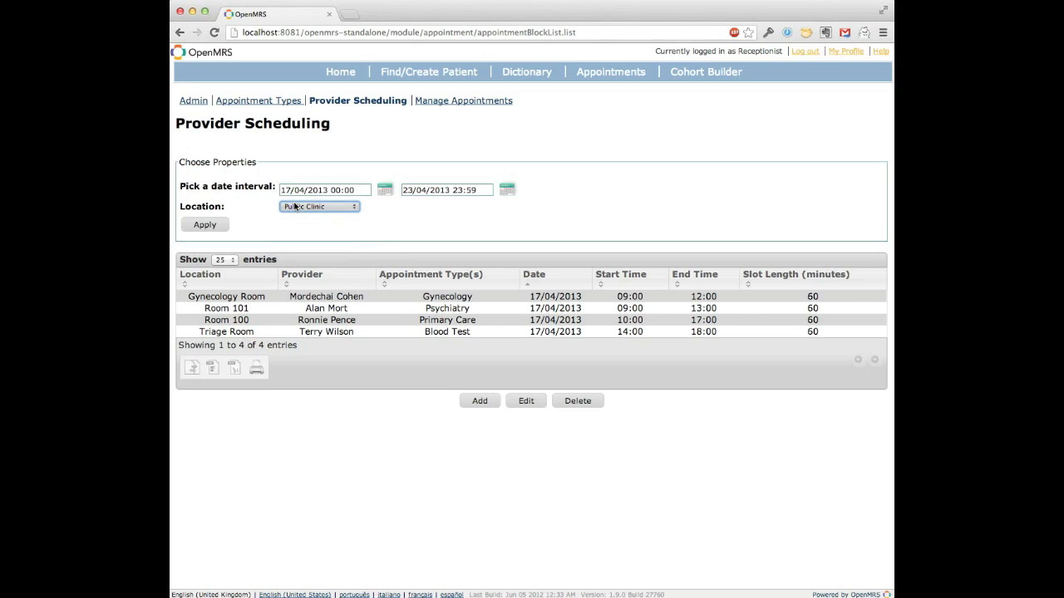
pyautogui.click(199, 223)
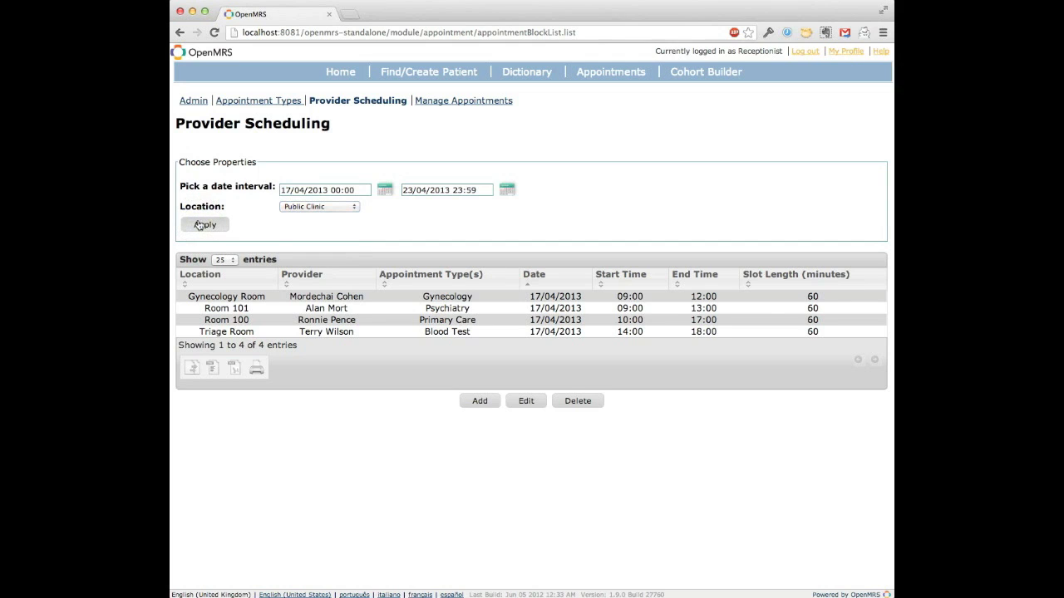
pyautogui.click(219, 334)
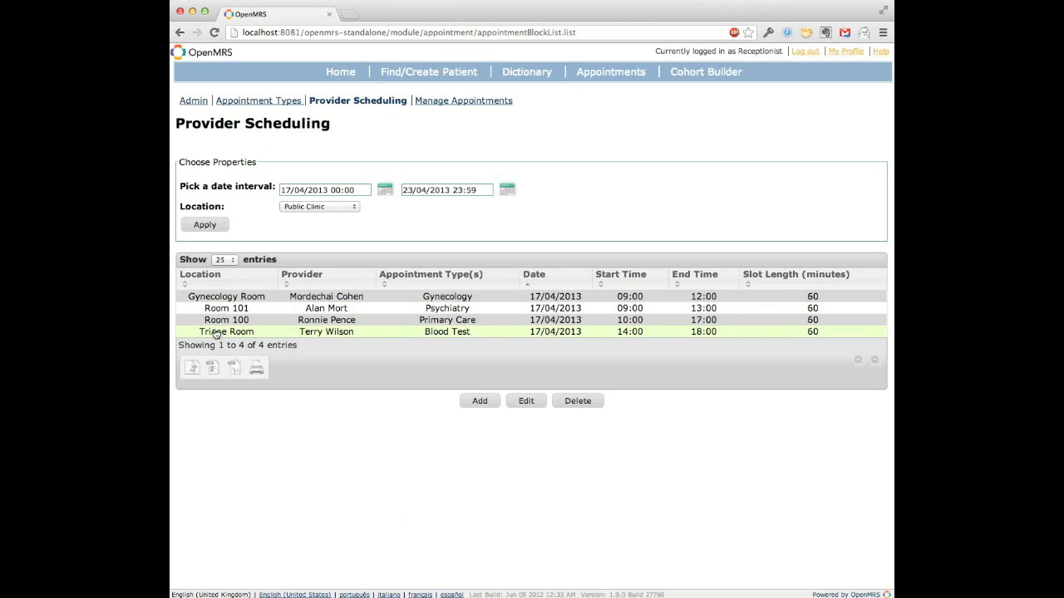
pyautogui.click(211, 323)
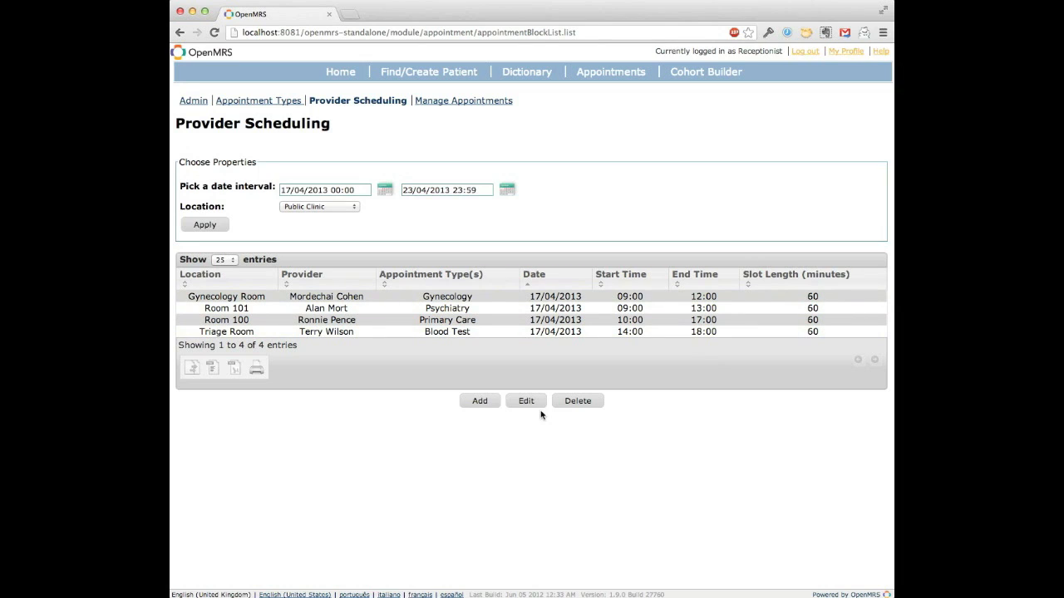
# Step: Start a new provider schedule block for the gynecology provider, with Prenatal Care as the appointment type and Gynecology Room as the location
pyautogui.click(480, 401)
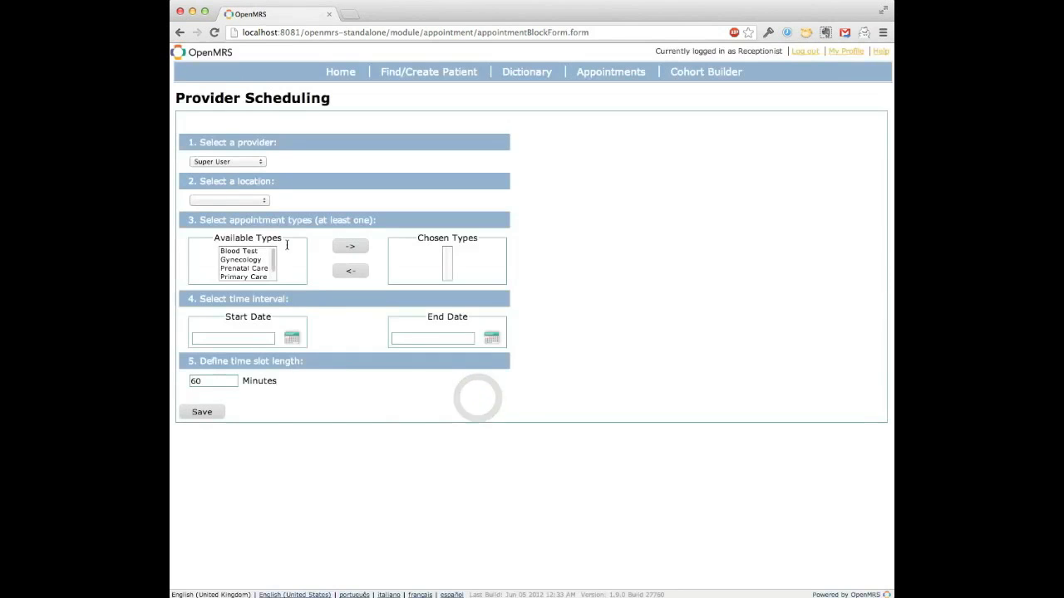
pyautogui.click(229, 161)
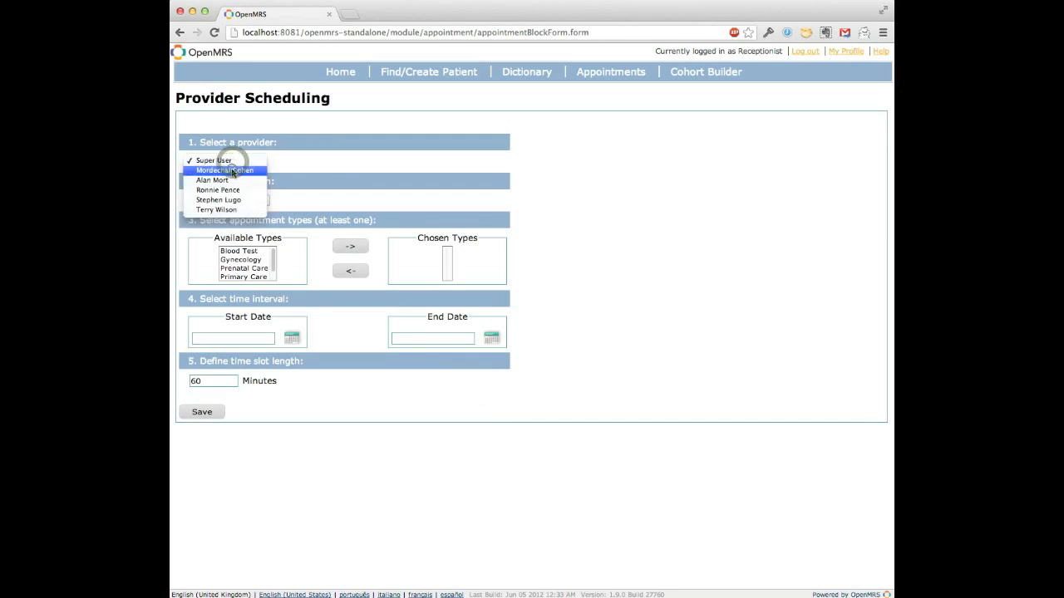
pyautogui.click(233, 171)
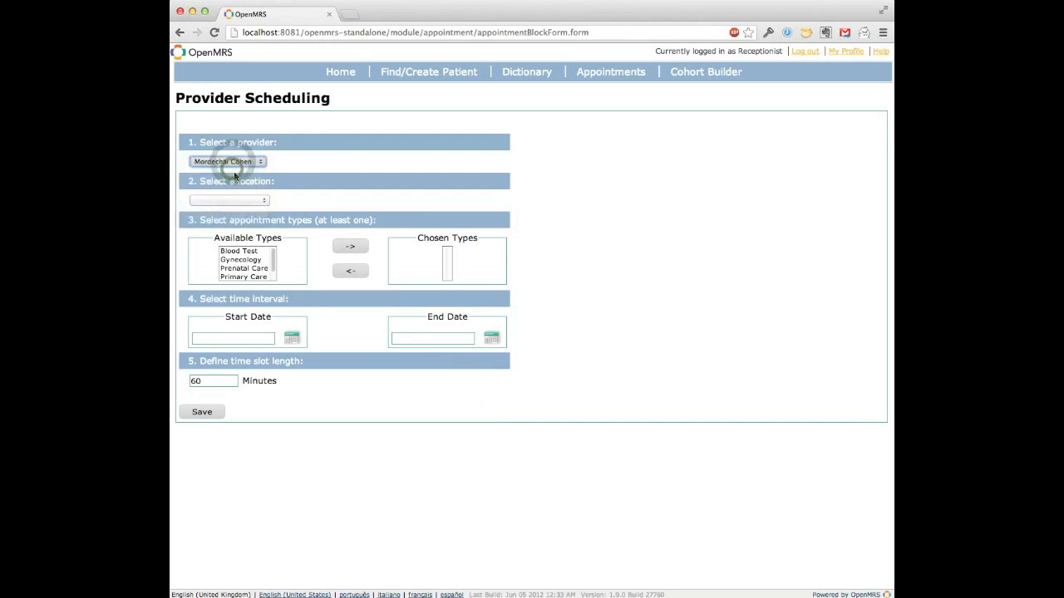
pyautogui.doubleClick(239, 268)
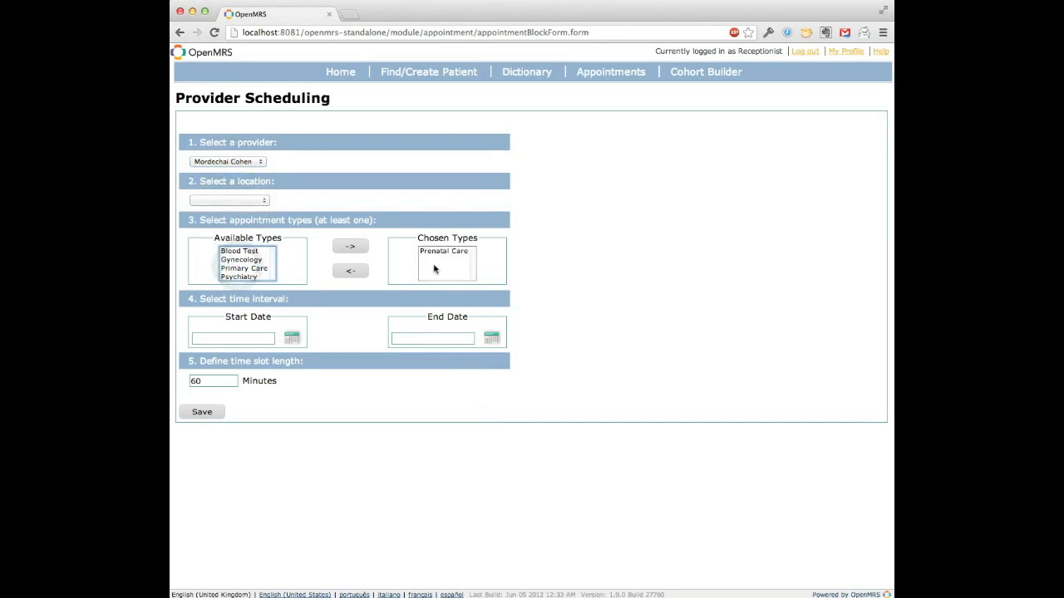
pyautogui.click(239, 199)
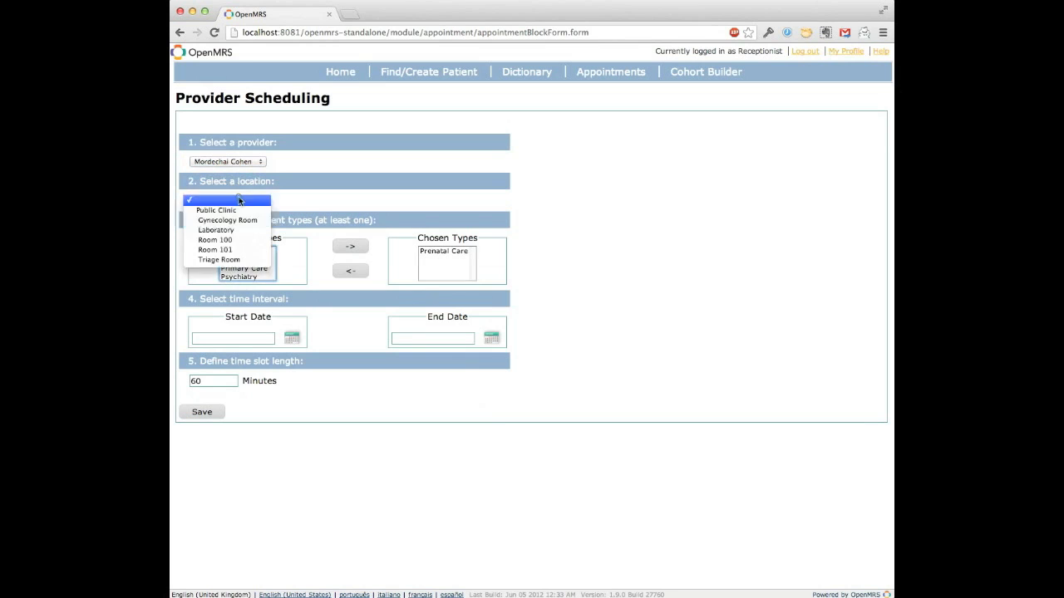
pyautogui.click(239, 219)
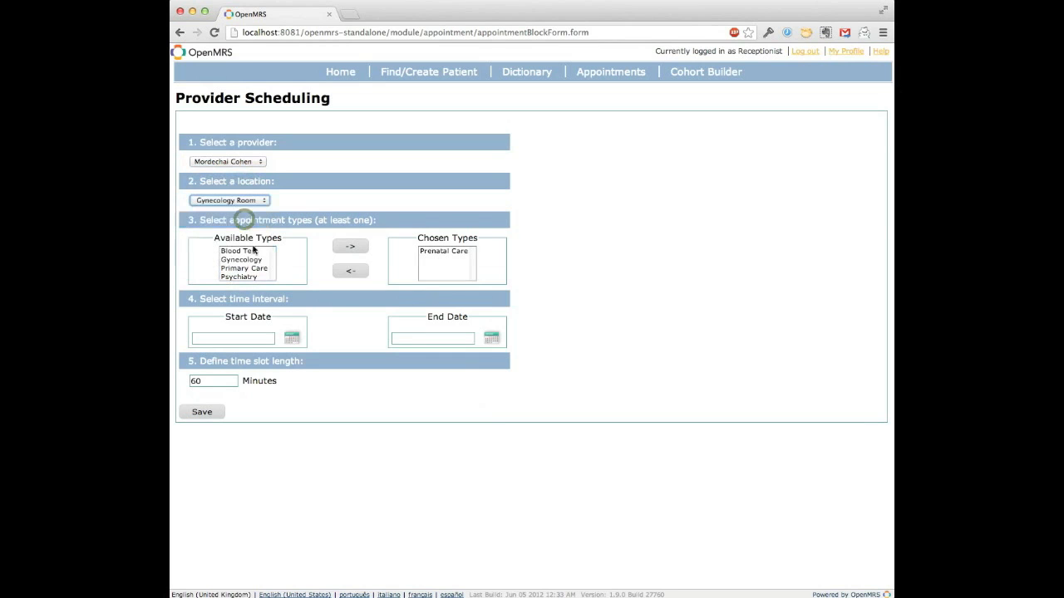
# Step: Set the block's time interval from 19/04/2013 10:00 to 19/04/2013 16:00
pyautogui.click(237, 337)
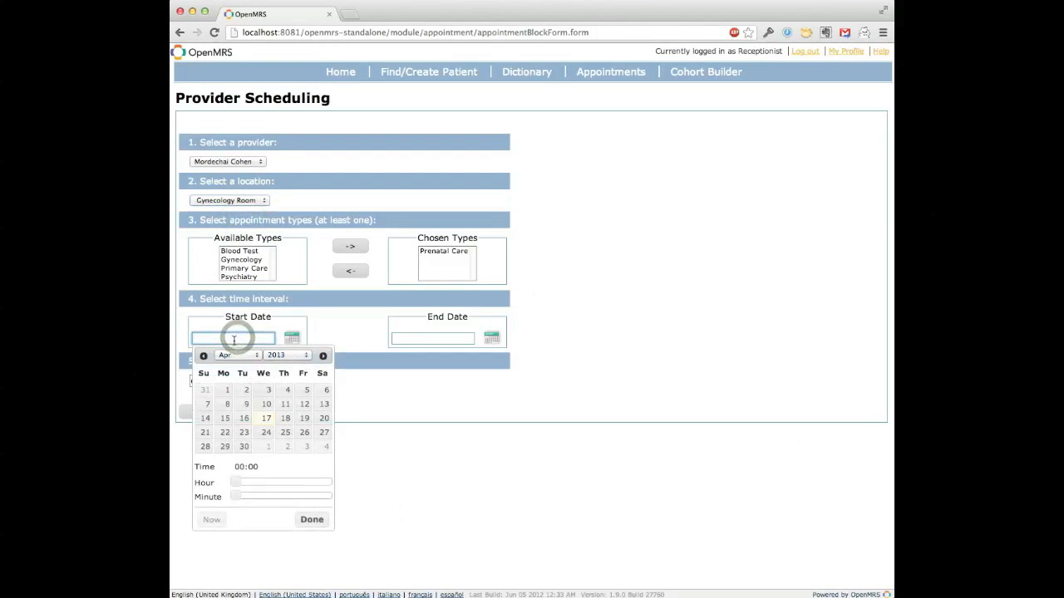
pyautogui.click(304, 417)
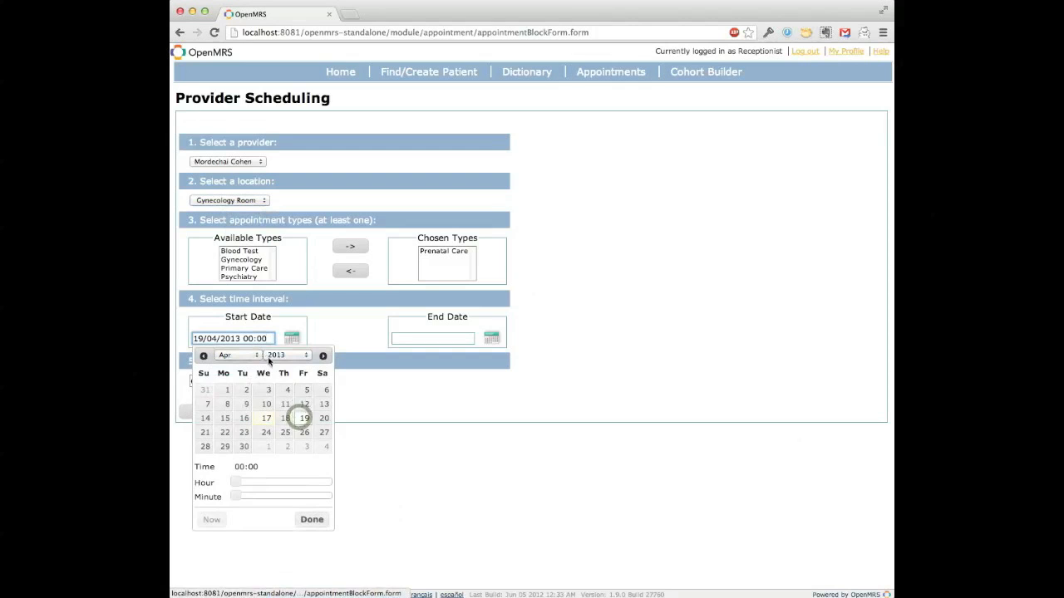
pyautogui.moveTo(236, 482); pyautogui.dragTo(278, 482)
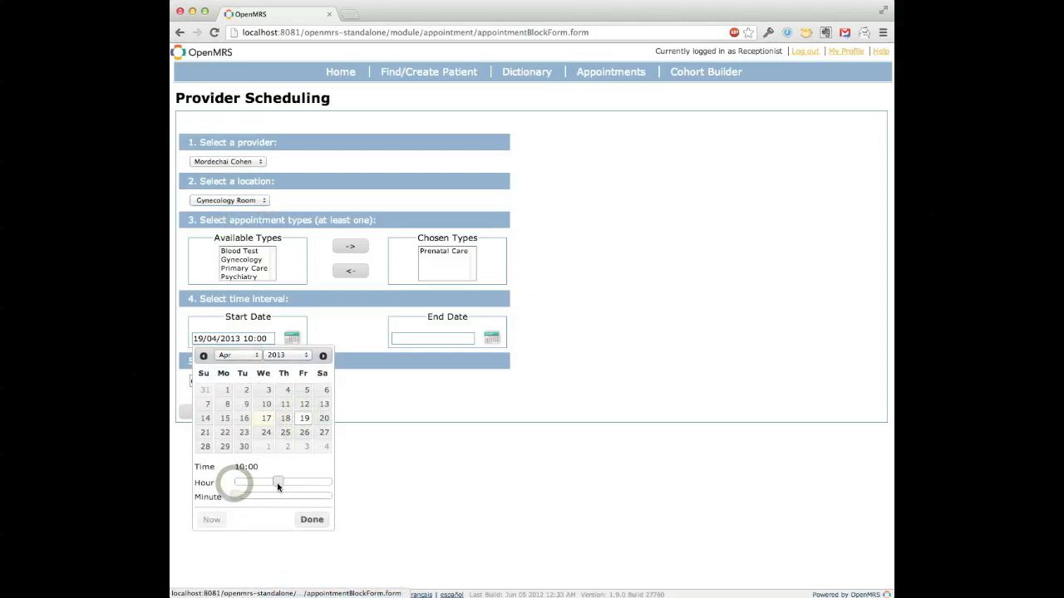
pyautogui.click(446, 339)
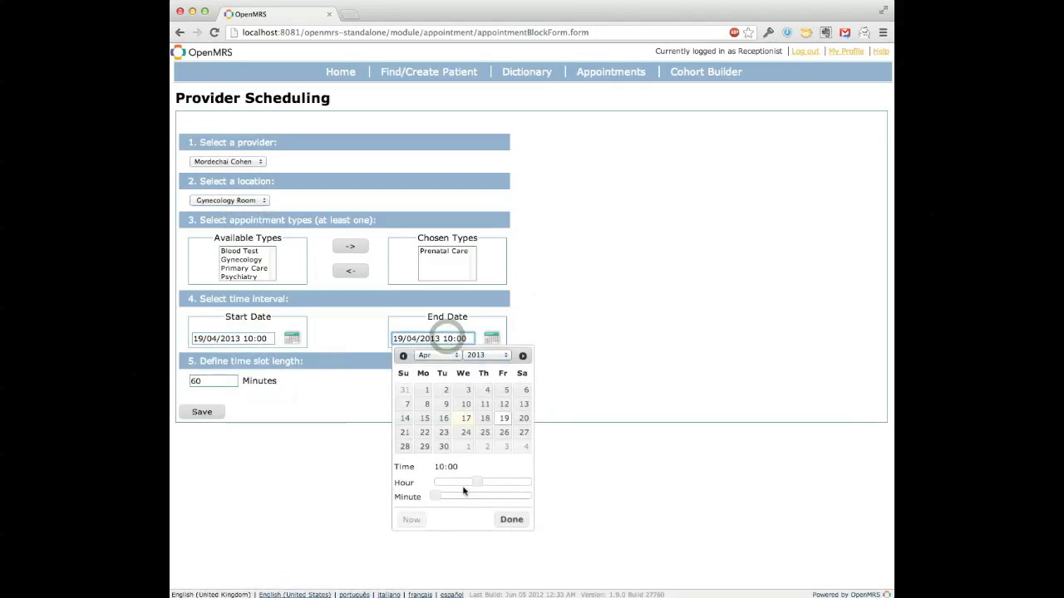
pyautogui.moveTo(482, 484); pyautogui.dragTo(505, 484)
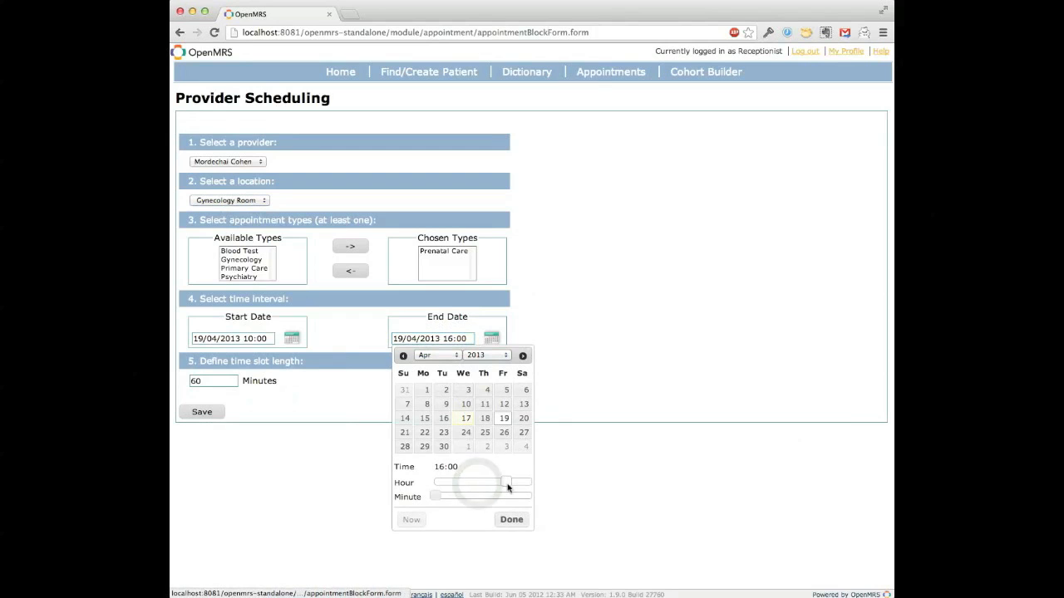
pyautogui.click(511, 519)
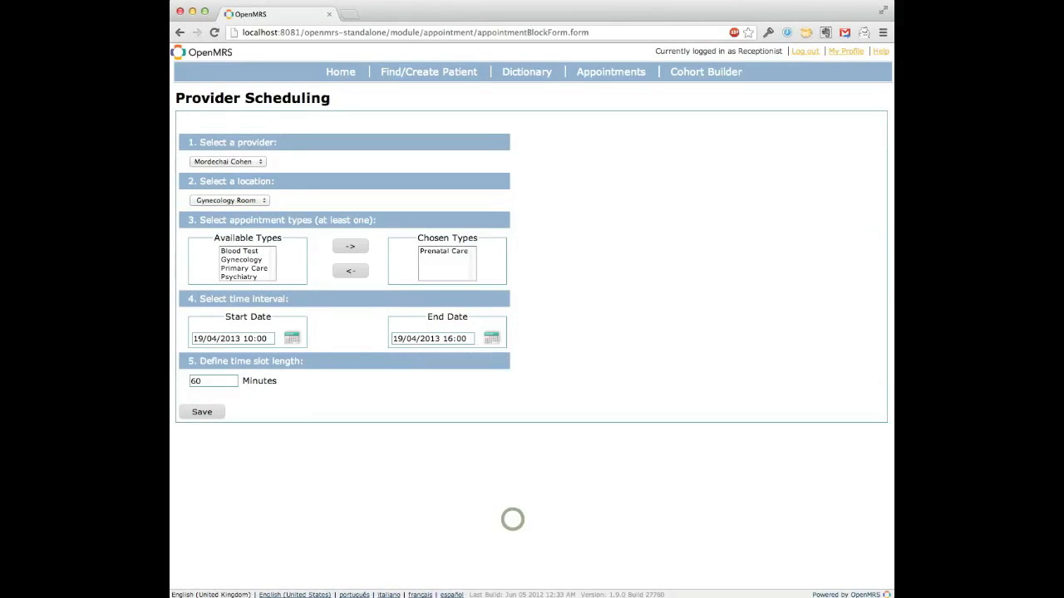
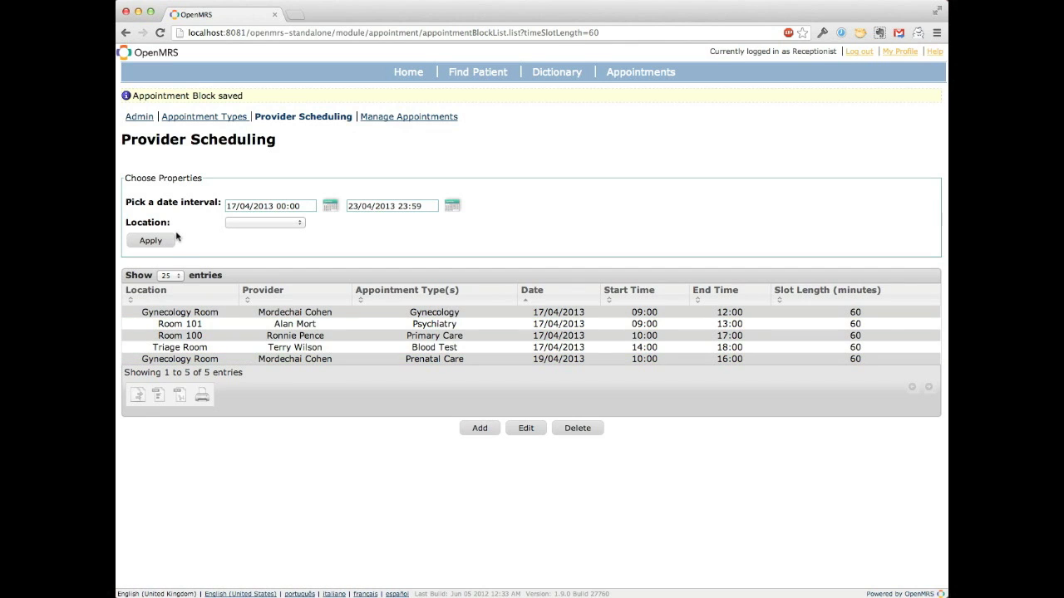
# Step: Edit the Prenatal Care schedule block so that it ends at 19/04/2013 15:00, and save it
pyautogui.click(173, 364)
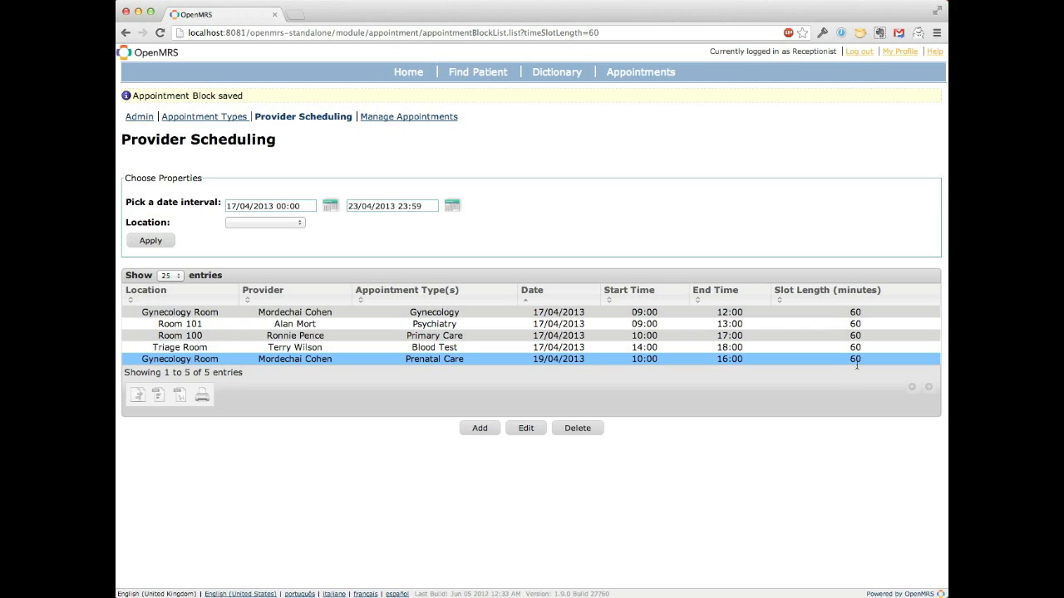
pyautogui.click(526, 429)
pyautogui.click(527, 429)
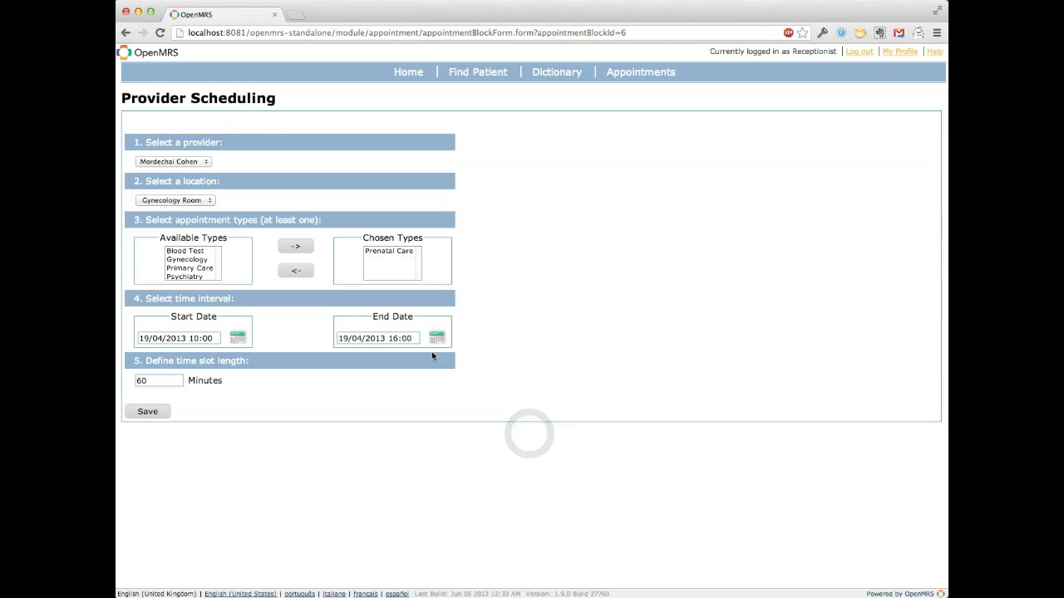
pyautogui.click(417, 338)
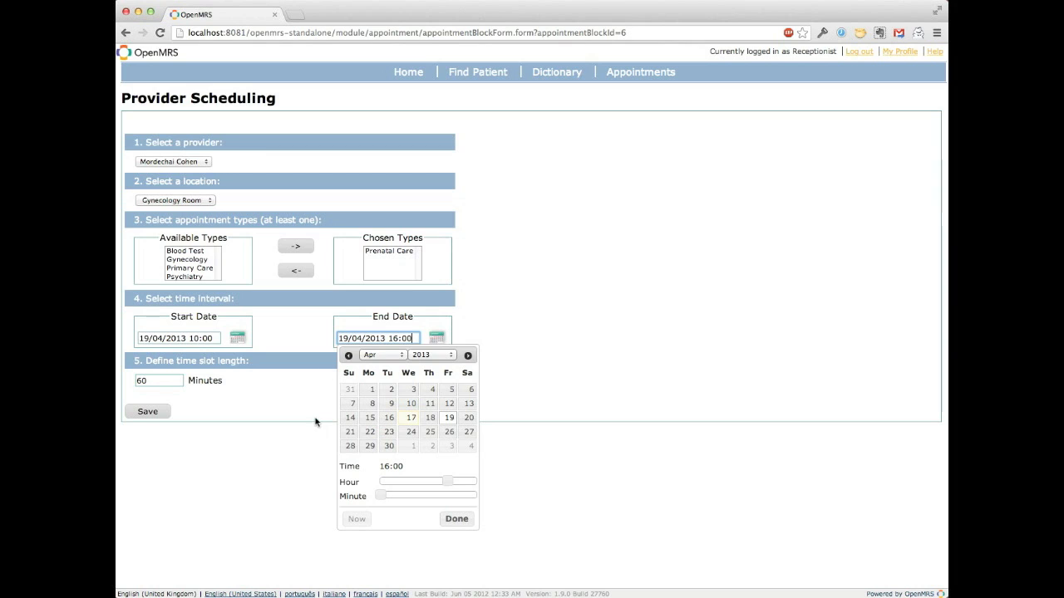
pyautogui.click(445, 481)
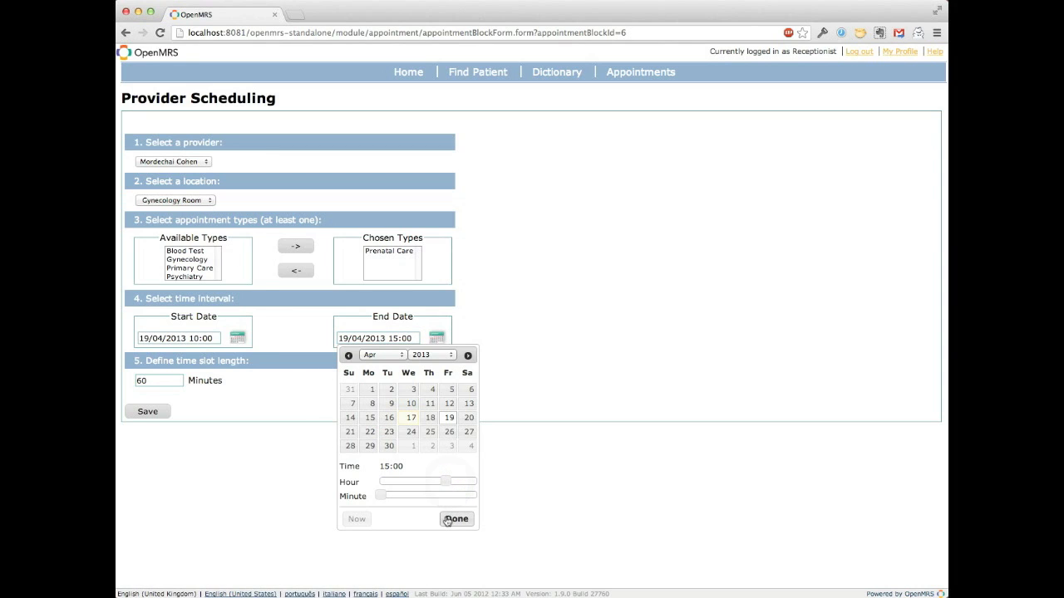
pyautogui.click(446, 520)
pyautogui.click(148, 413)
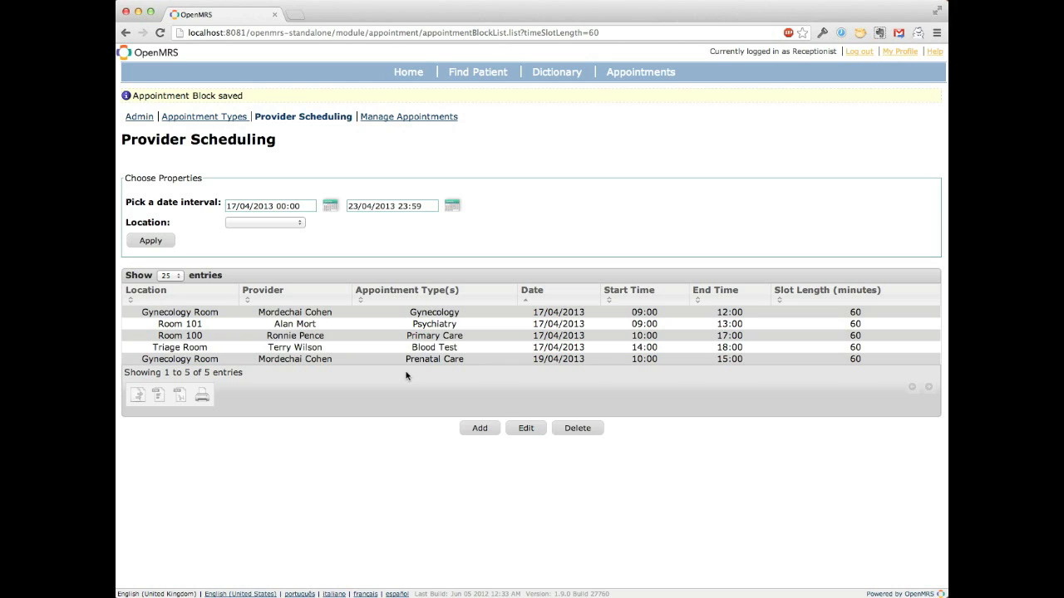
# Step: Start deleting the Psychiatry schedule block in Room 101, and cancel the deletion instead of confirming it
pyautogui.click(413, 324)
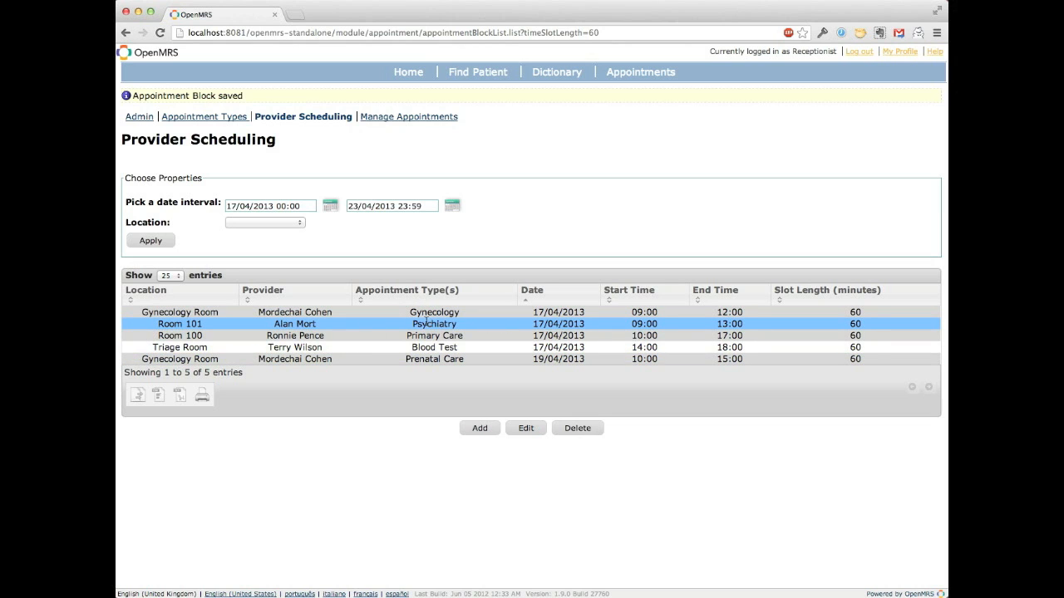
pyautogui.click(582, 429)
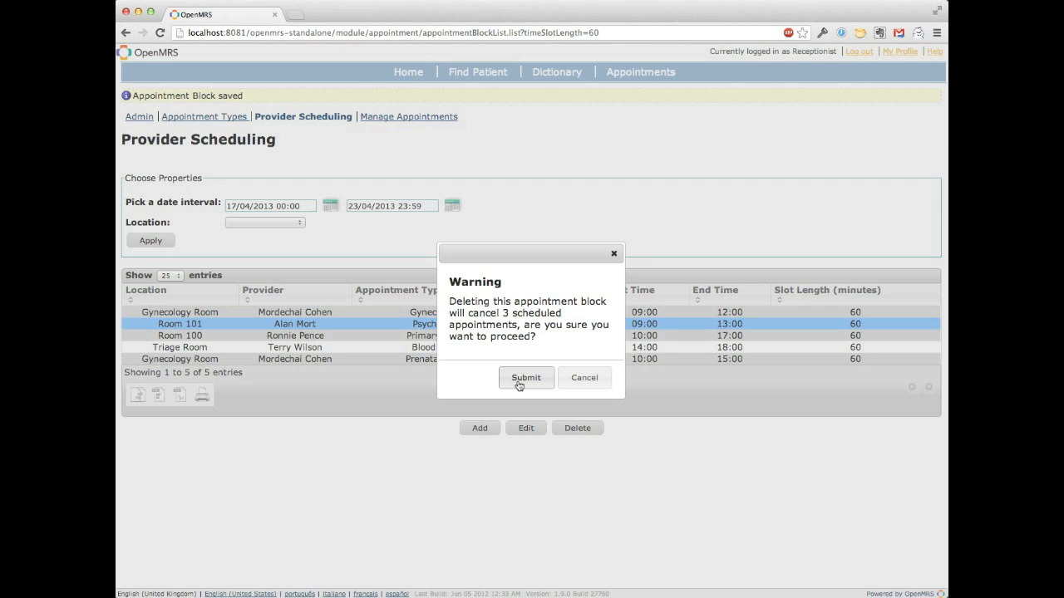
pyautogui.click(584, 378)
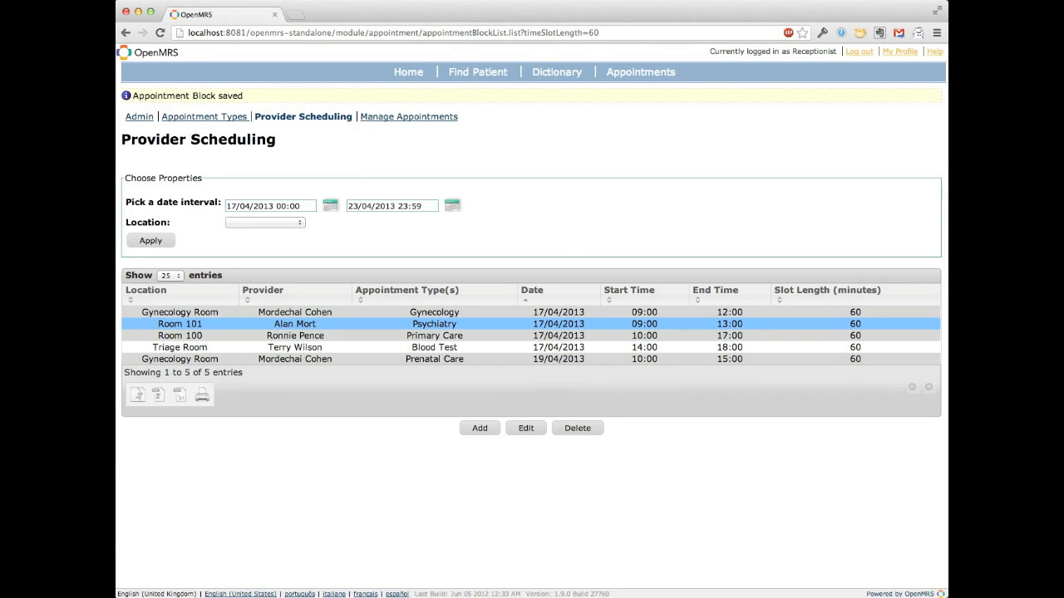
# Step: Open appointment management and examine the existing appointments and the available provider and appointment type filter options
pyautogui.click(390, 119)
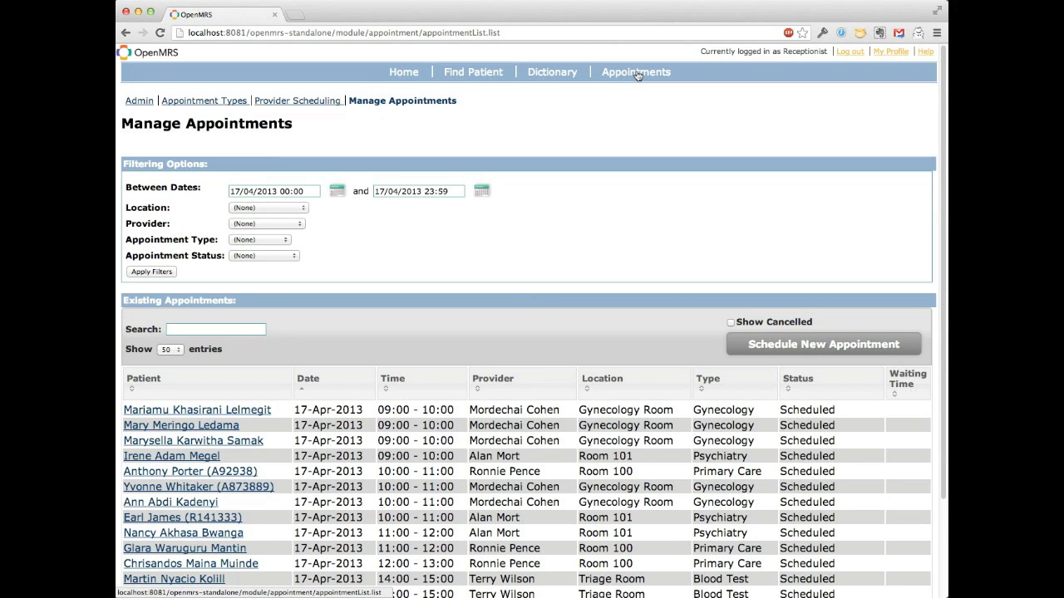
pyautogui.click(636, 74)
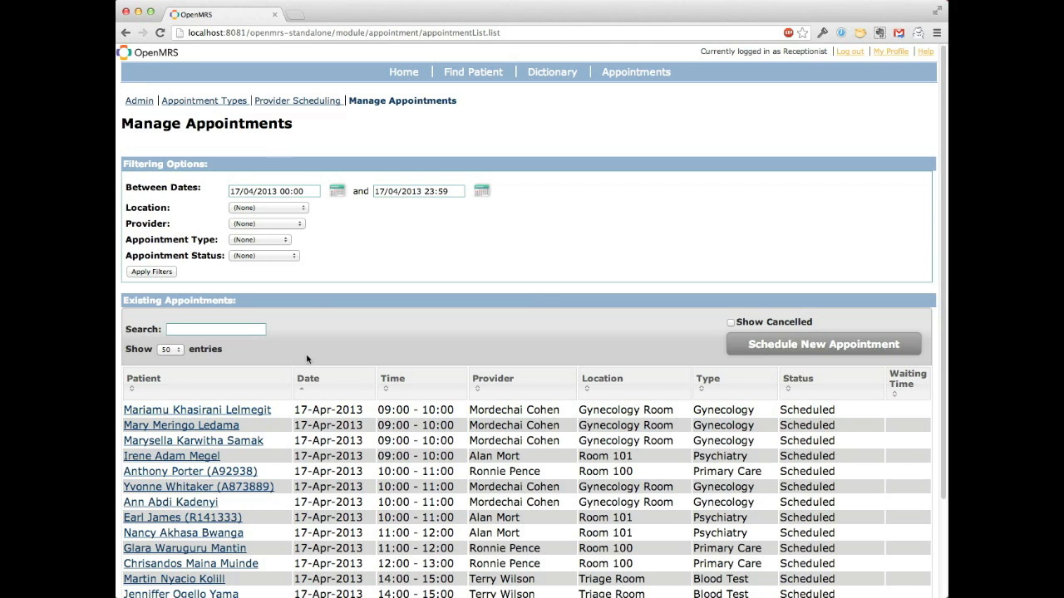
pyautogui.scroll(-3, 291, 391)
pyautogui.scroll(3, 249, 316)
pyautogui.click(246, 224)
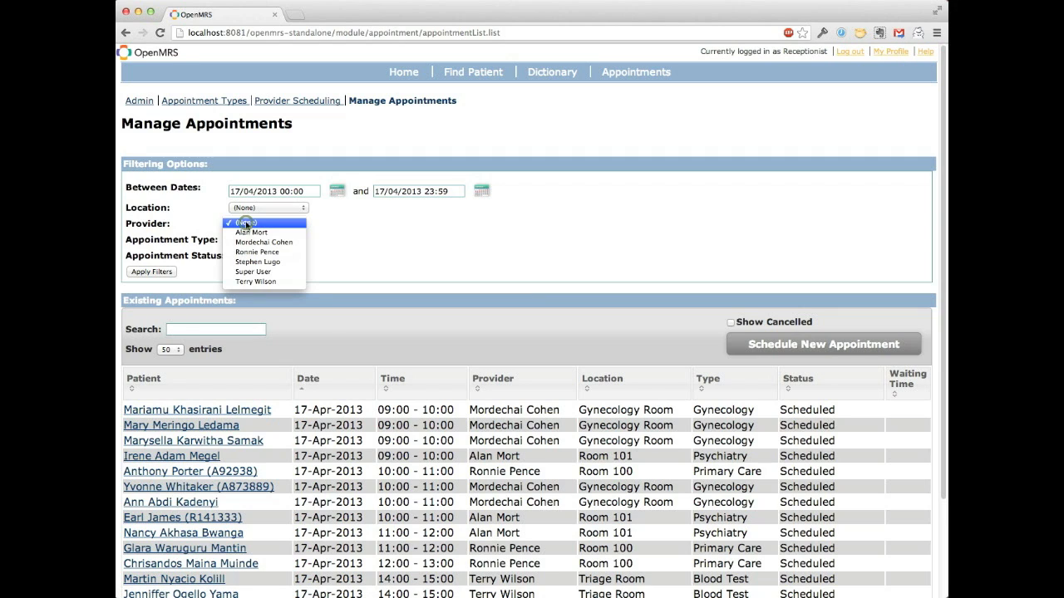
pyautogui.click(182, 230)
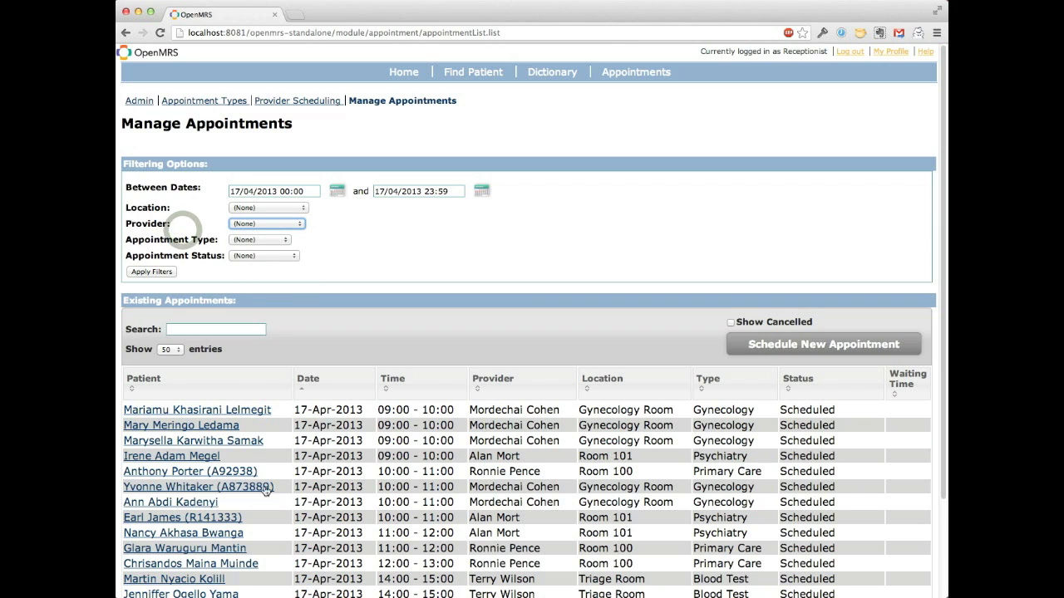
pyautogui.click(242, 241)
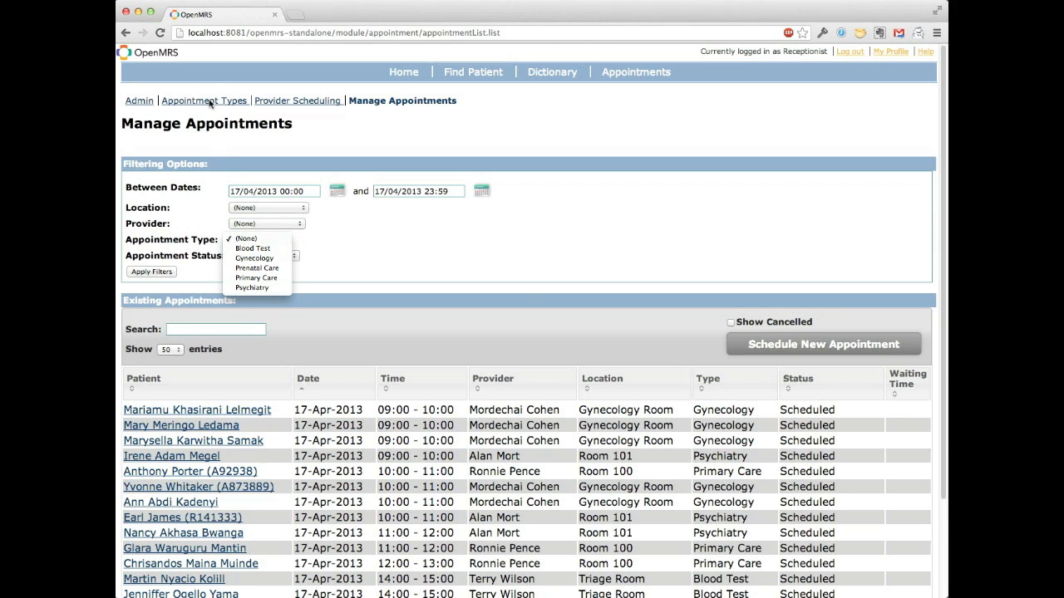
pyautogui.click(200, 264)
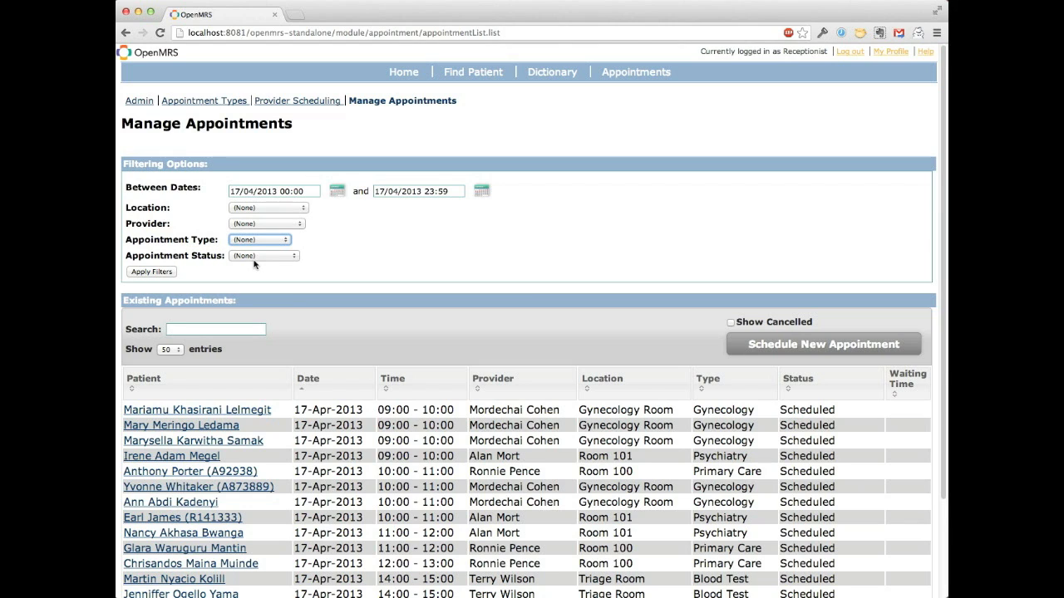
# Step: Filter the existing appointments by the Public Clinic location, leaving the other filters at None
pyautogui.click(246, 208)
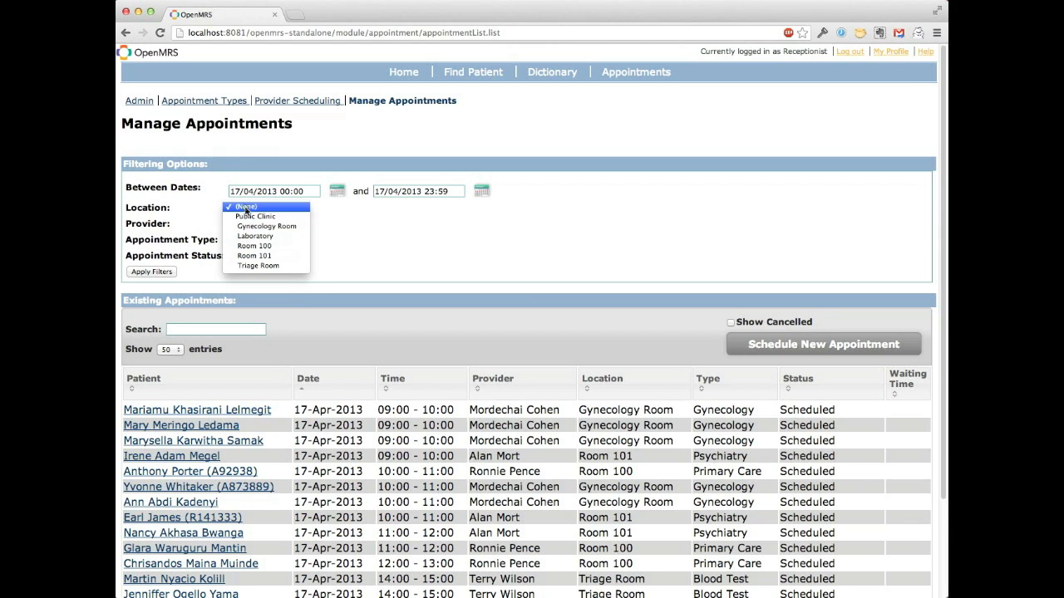
pyautogui.click(245, 218)
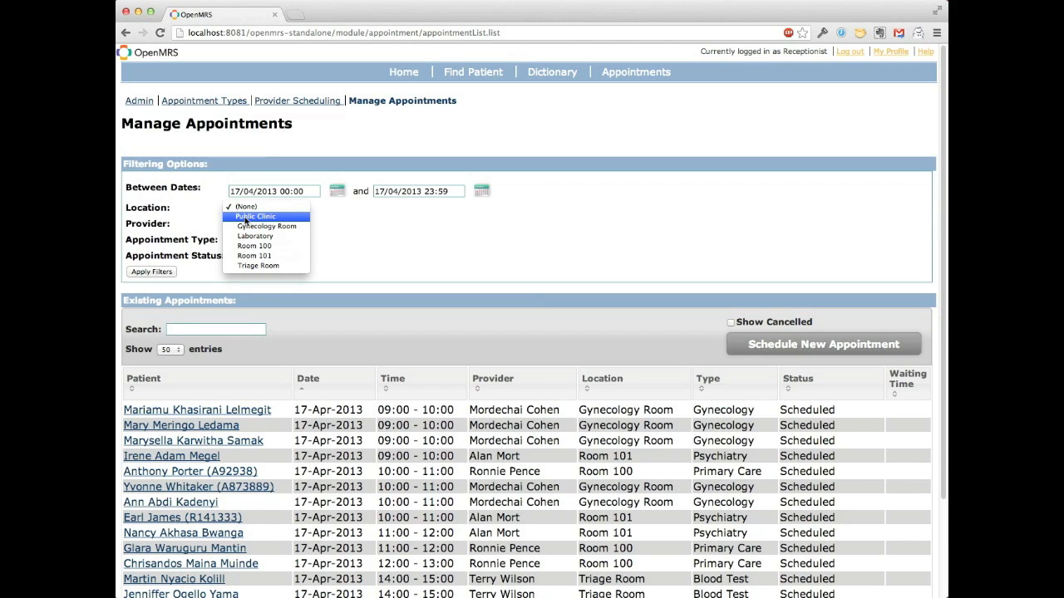
pyautogui.click(246, 218)
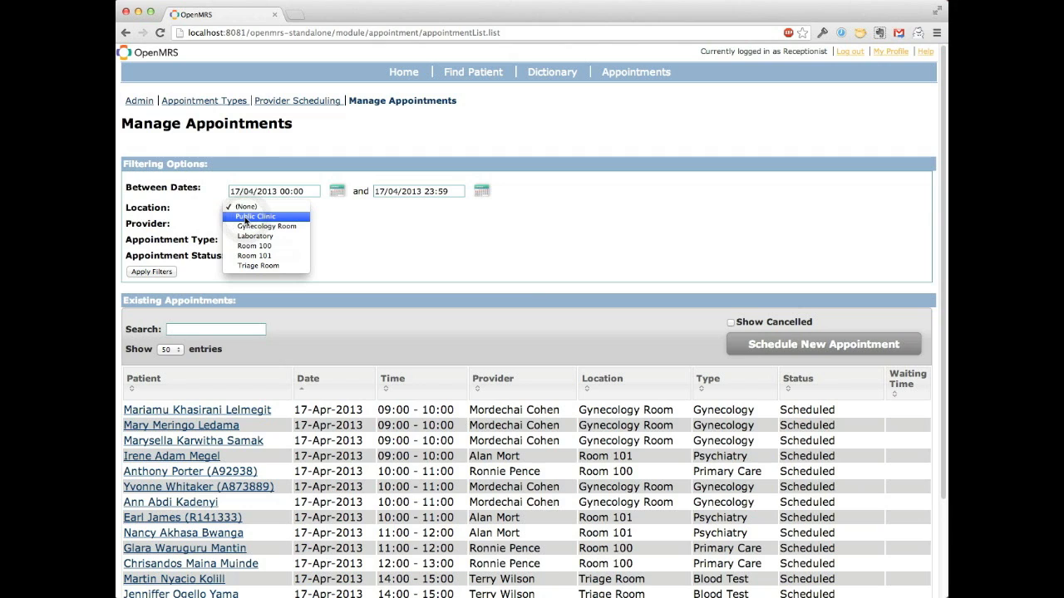
pyautogui.press('Escape')
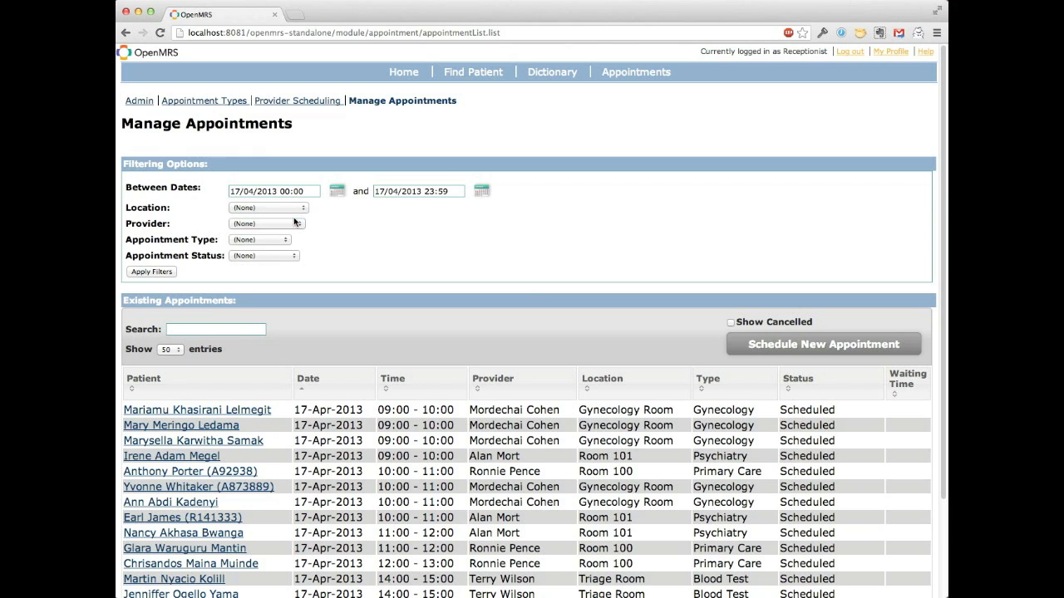
pyautogui.click(293, 207)
pyautogui.click(293, 215)
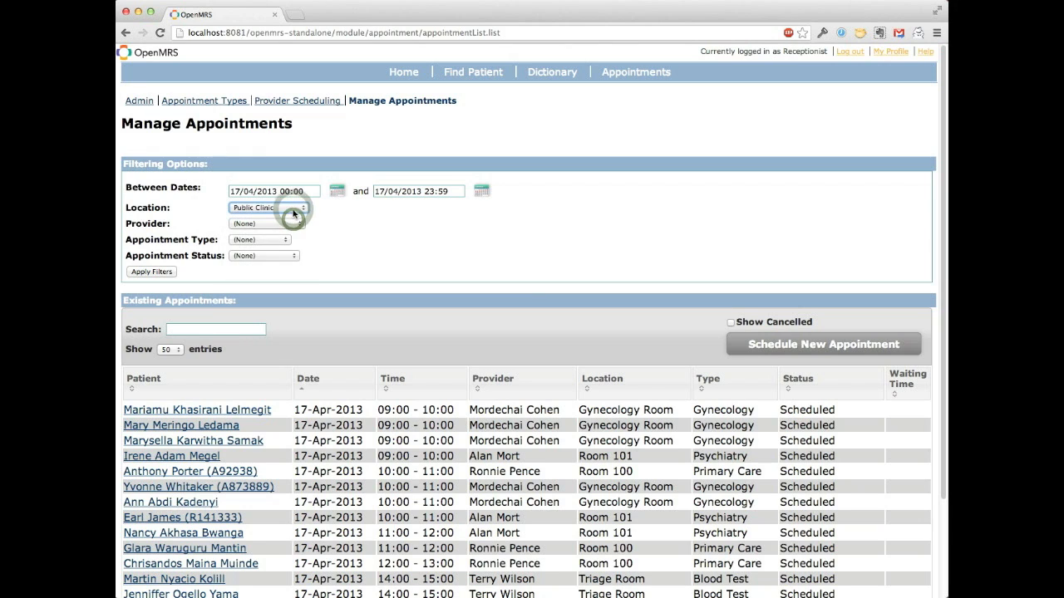
pyautogui.click(292, 211)
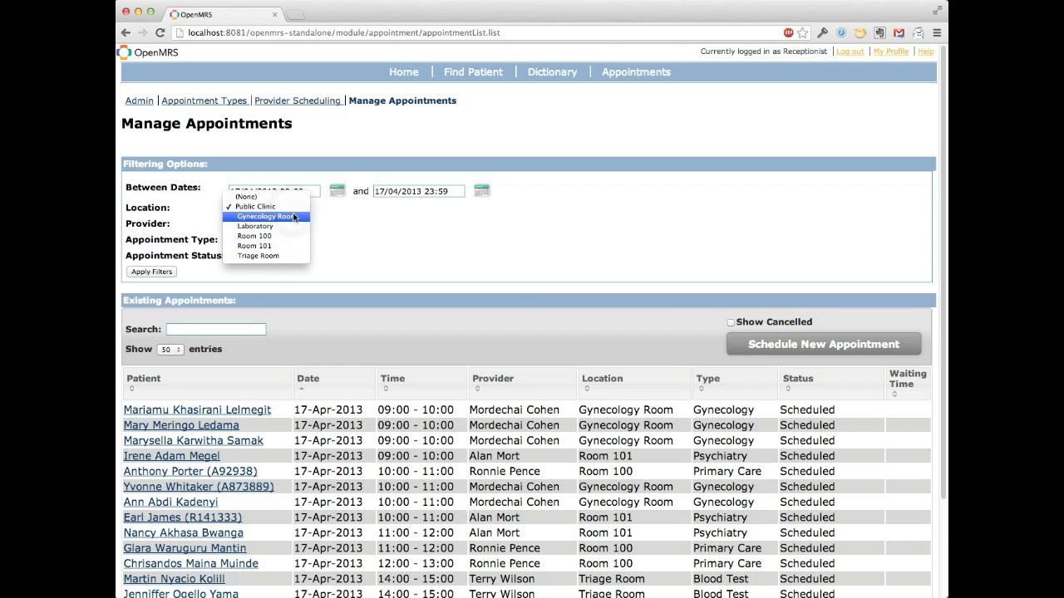
pyautogui.click(177, 226)
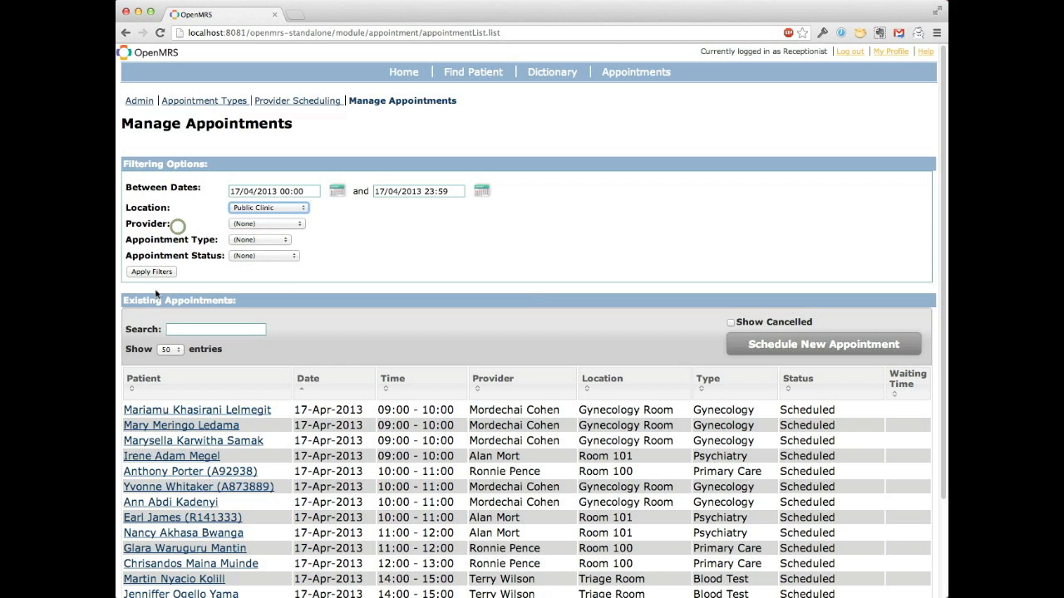
pyautogui.click(161, 273)
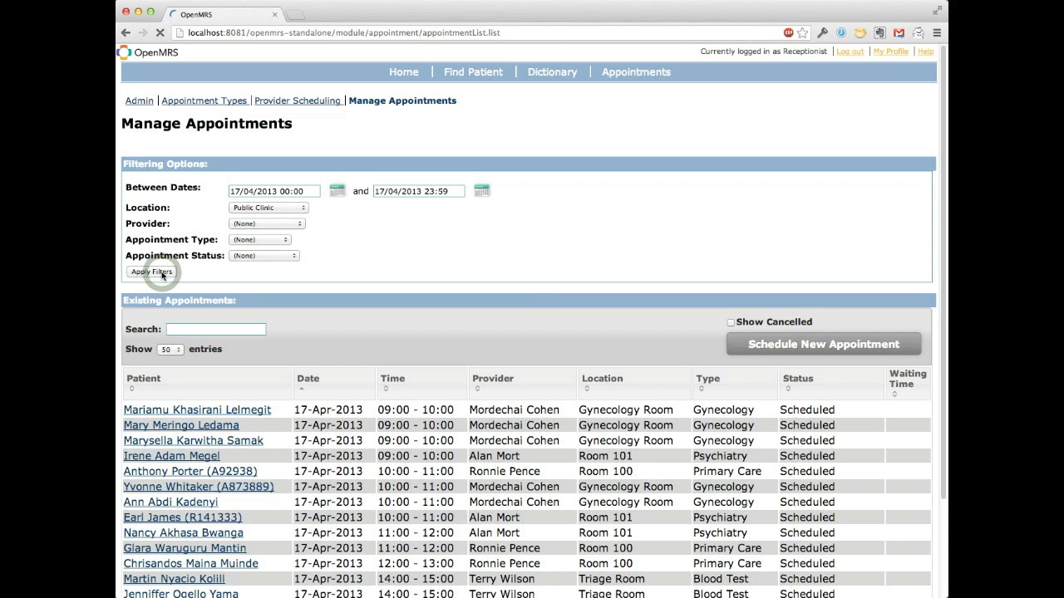
# Step: Start scheduling a new appointment and find the 49-year-old female patient by first name to select her
pyautogui.scroll(-3, 209, 429)
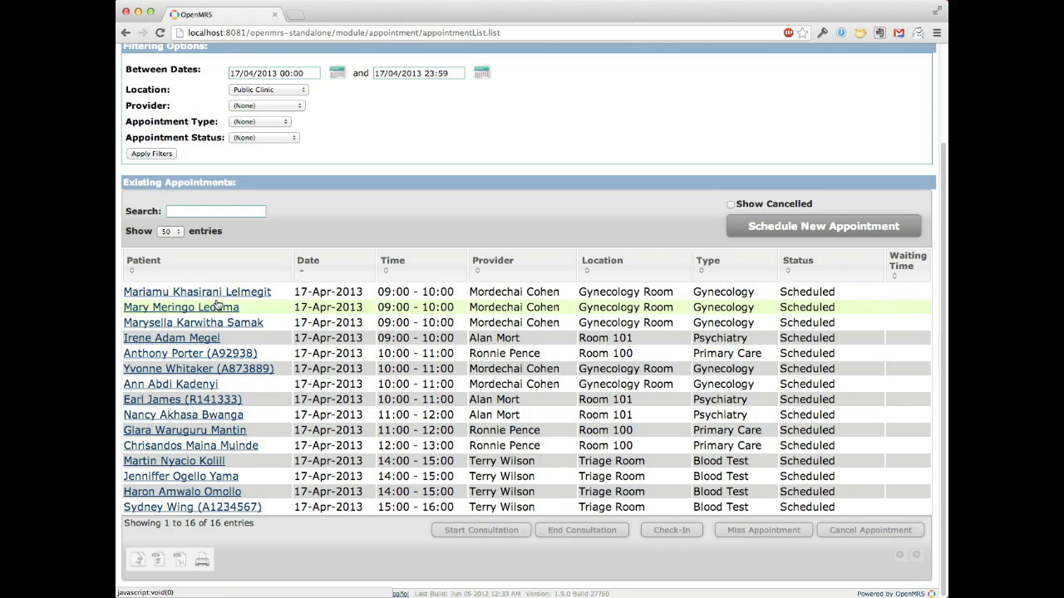
pyautogui.scroll(2, 215, 306)
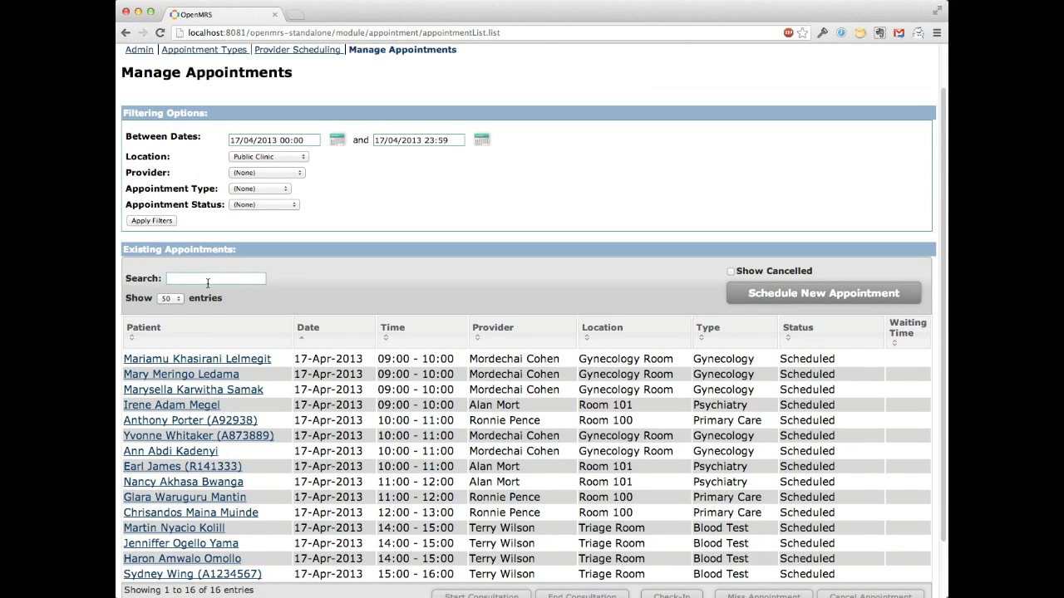
pyautogui.scroll(-2, 209, 287)
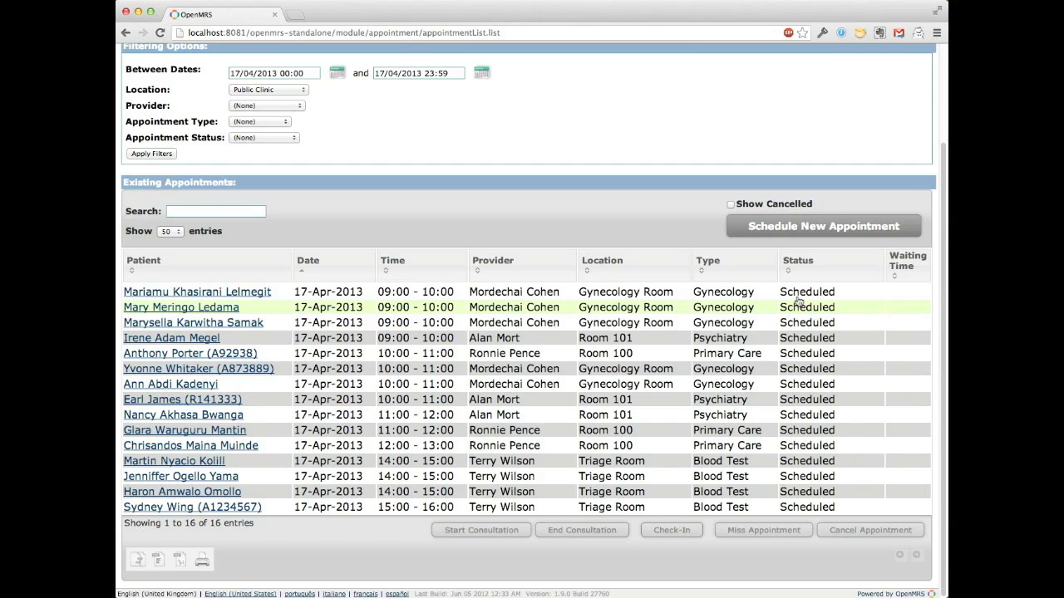
pyautogui.click(767, 236)
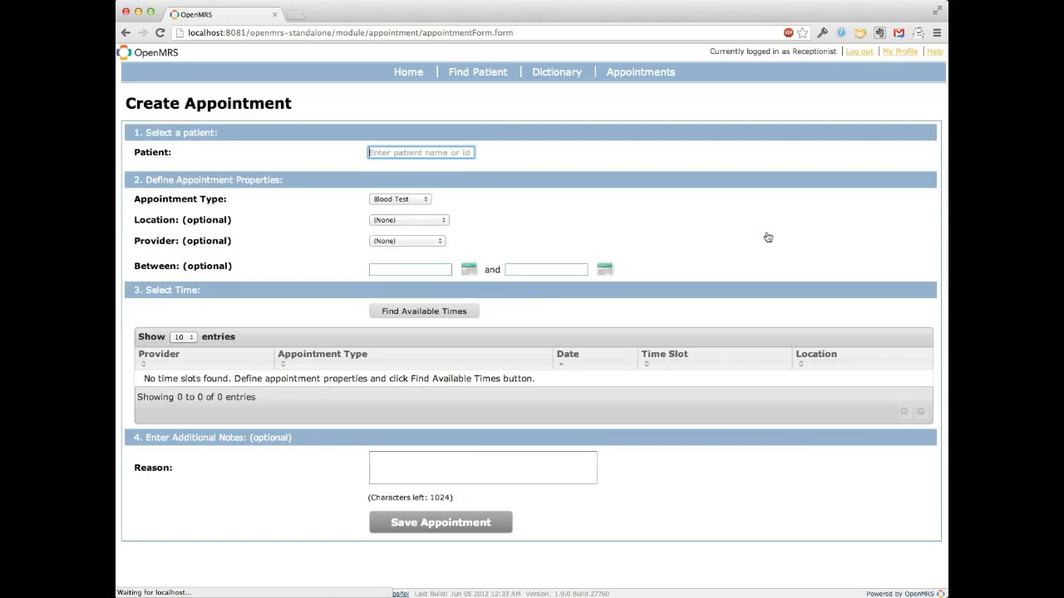
pyautogui.click(373, 152)
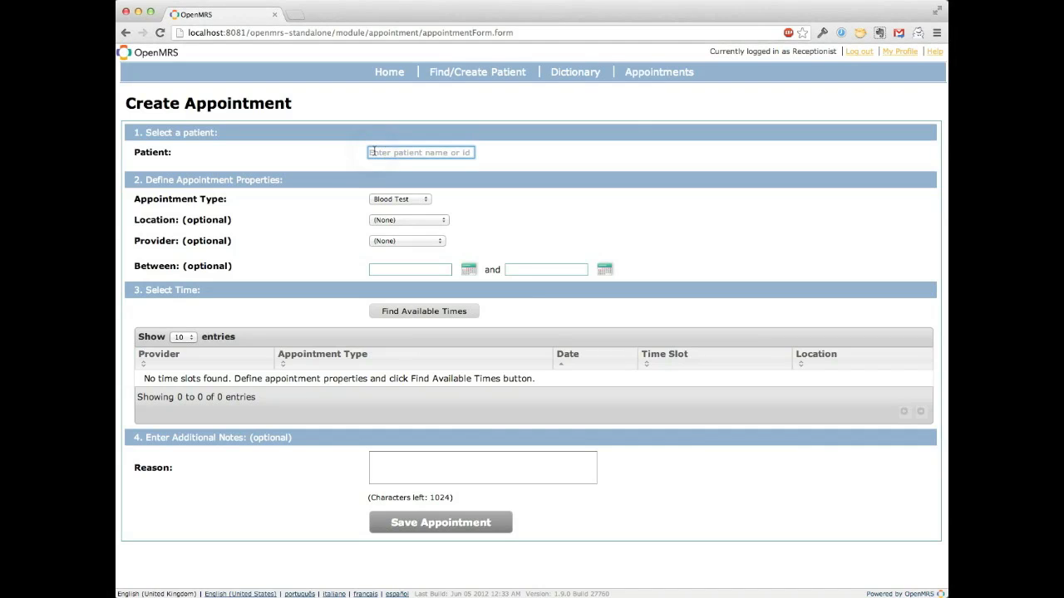
pyautogui.write('yvon')
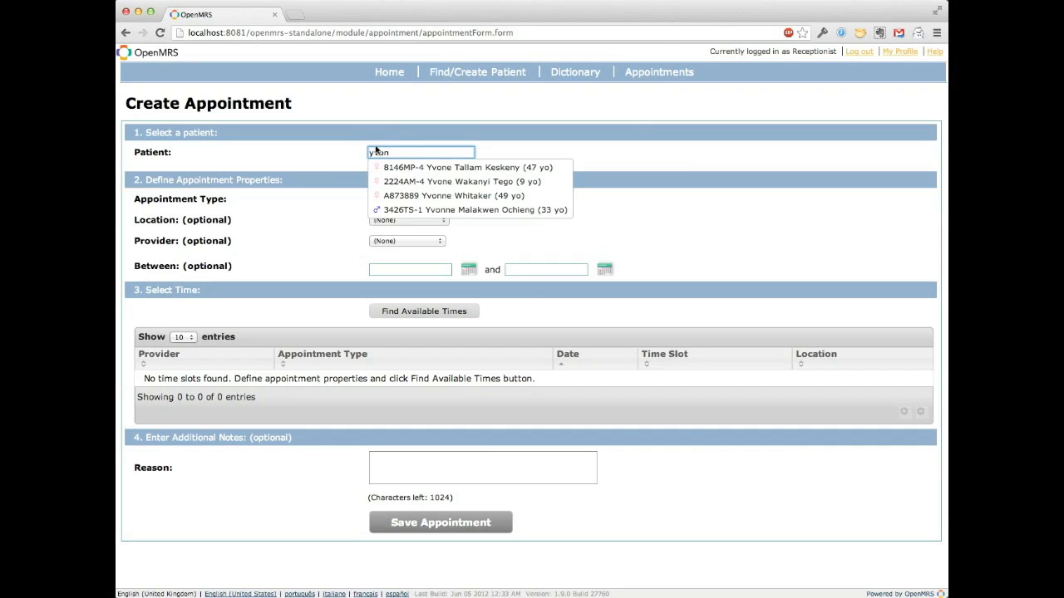
pyautogui.click(404, 196)
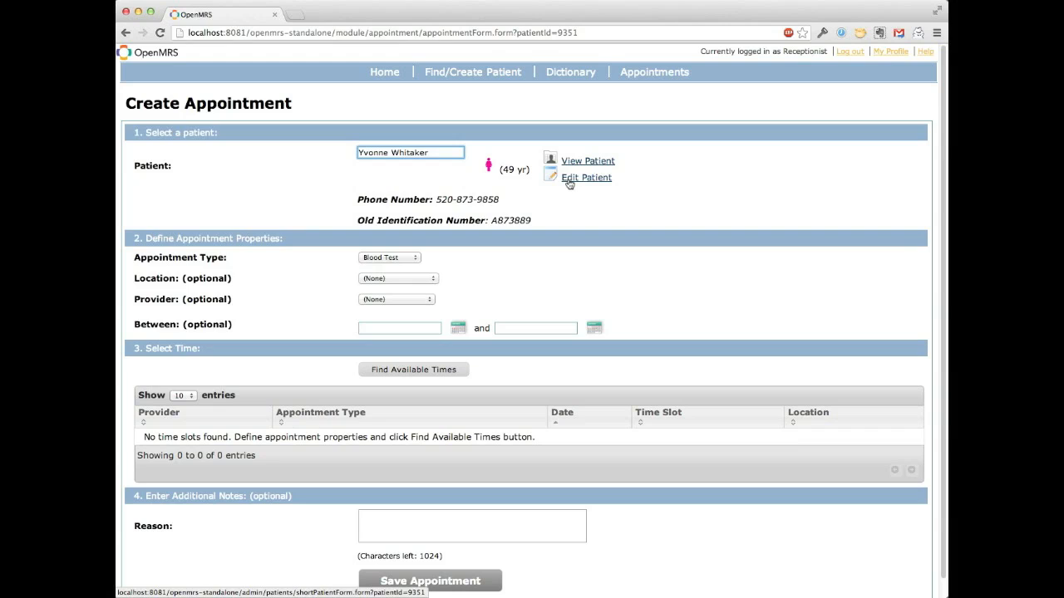
# Step: Set the appointment type to Gynecology and choose the gynecology provider, leaving the location at None
pyautogui.click(414, 259)
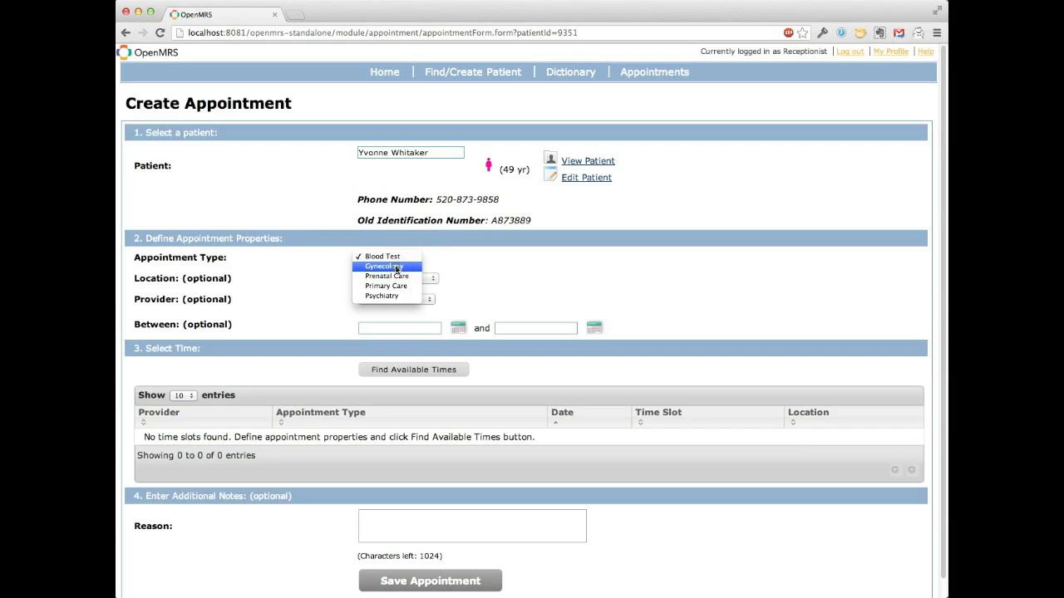
pyautogui.click(395, 266)
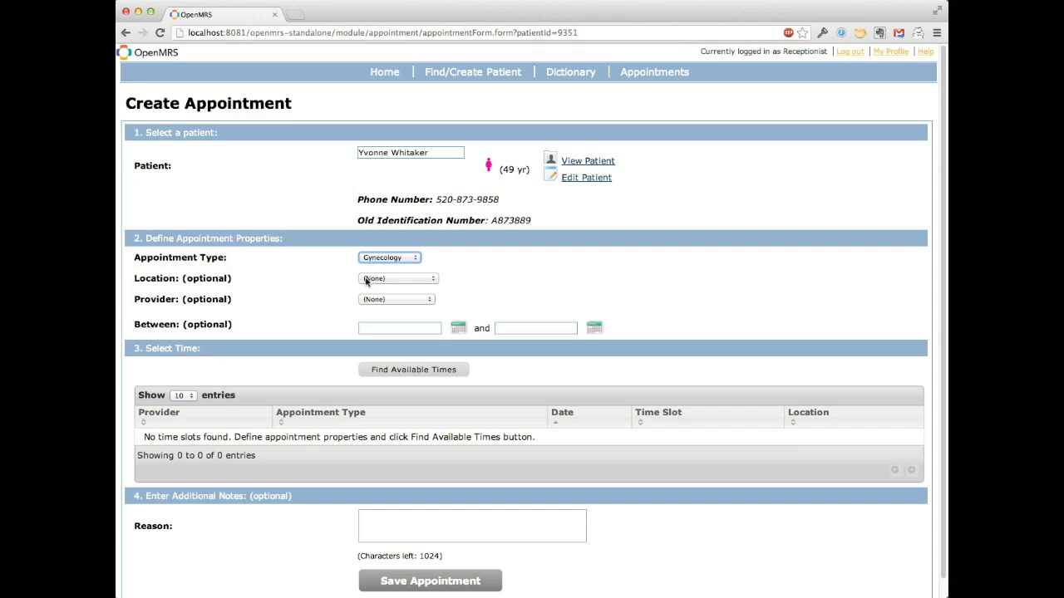
pyautogui.click(367, 280)
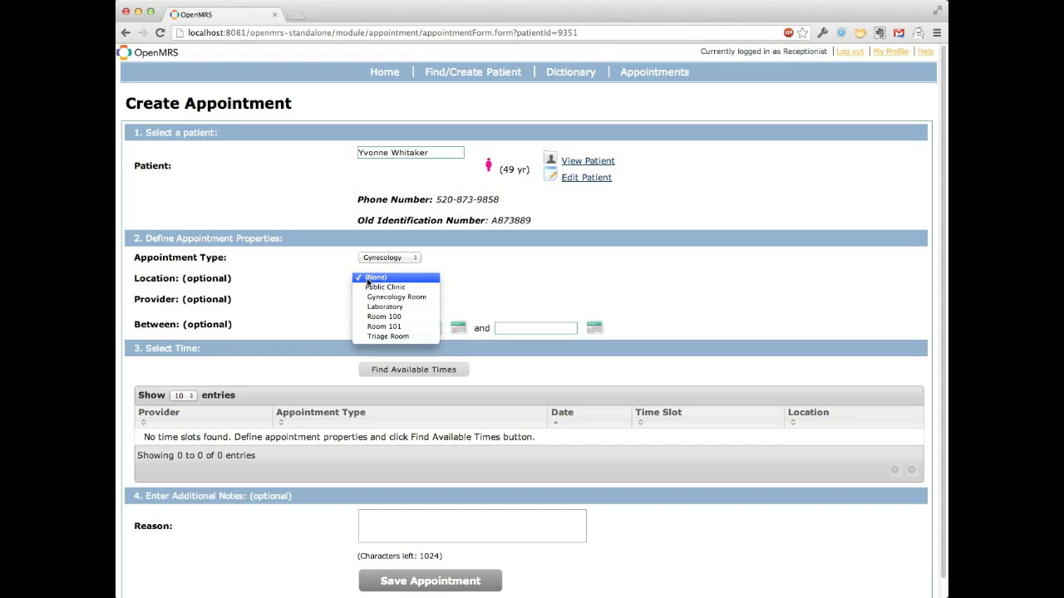
pyautogui.click(333, 281)
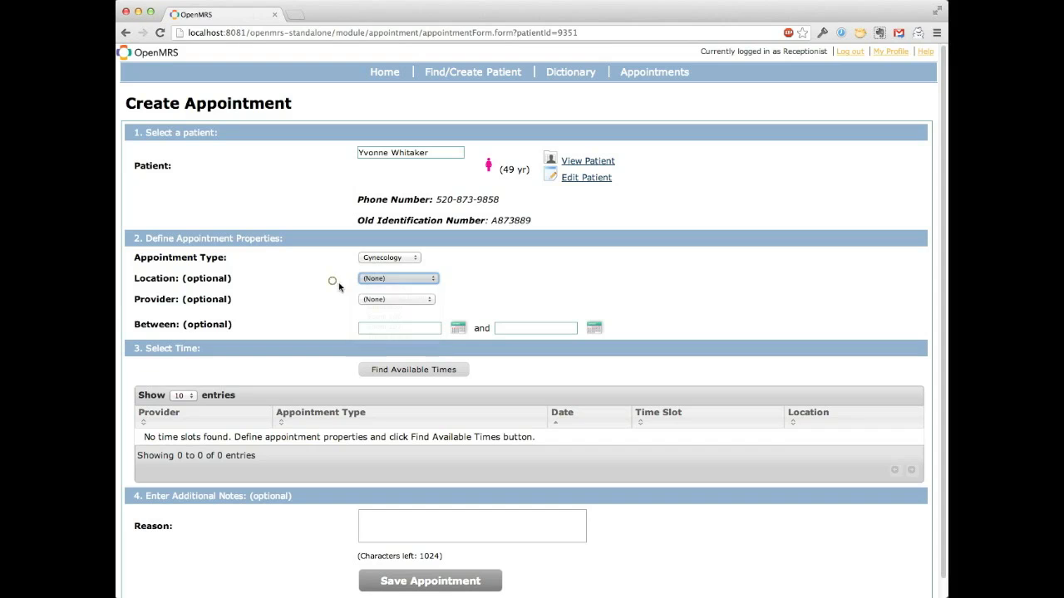
pyautogui.click(408, 300)
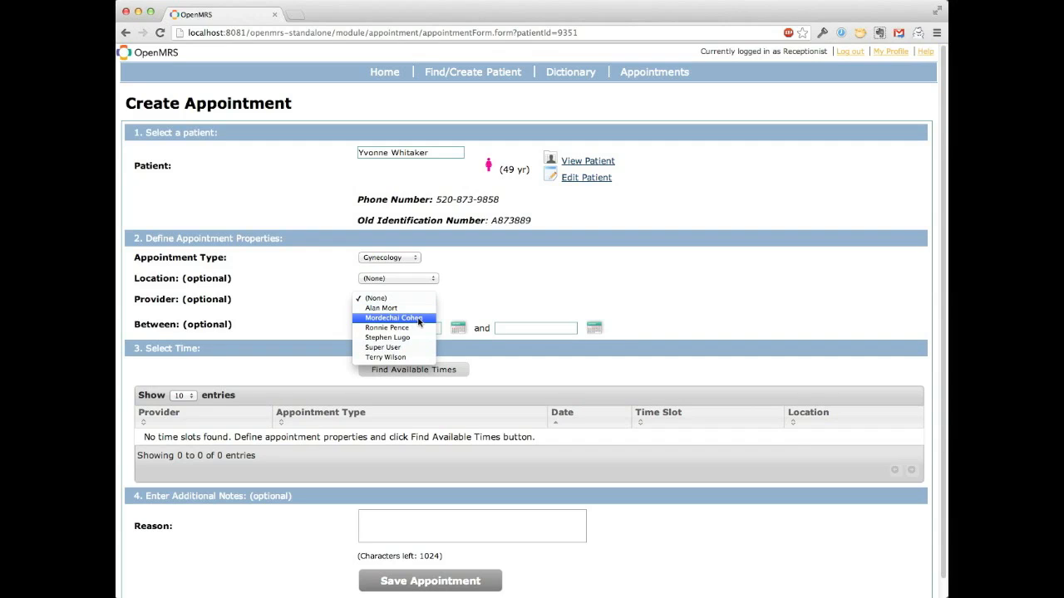
pyautogui.click(418, 321)
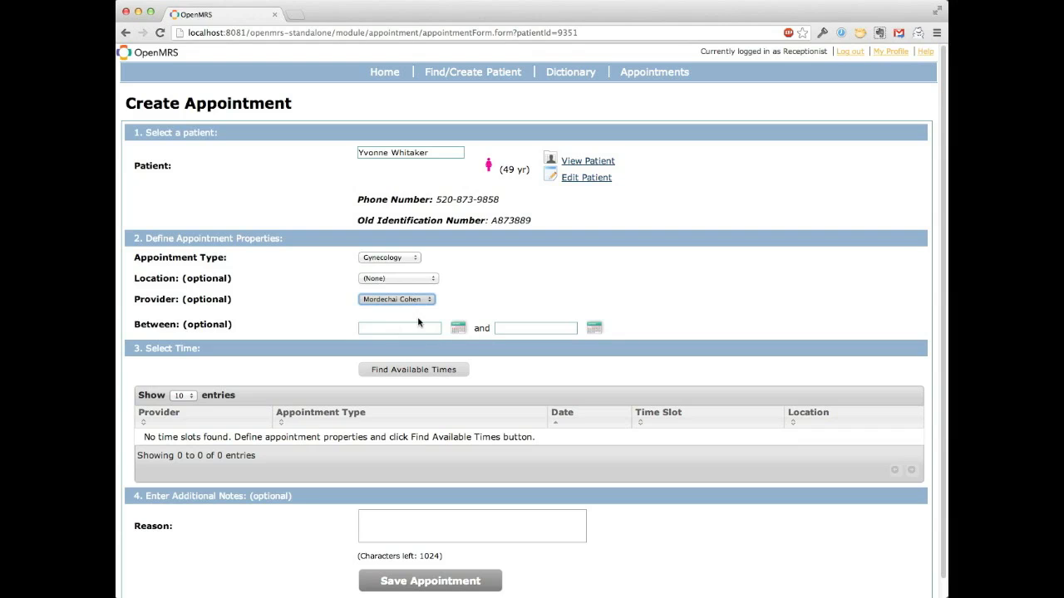
# Step: Set the start of the date range to 19/04/2013 00:00 and search for available Gynecology times
pyautogui.click(409, 325)
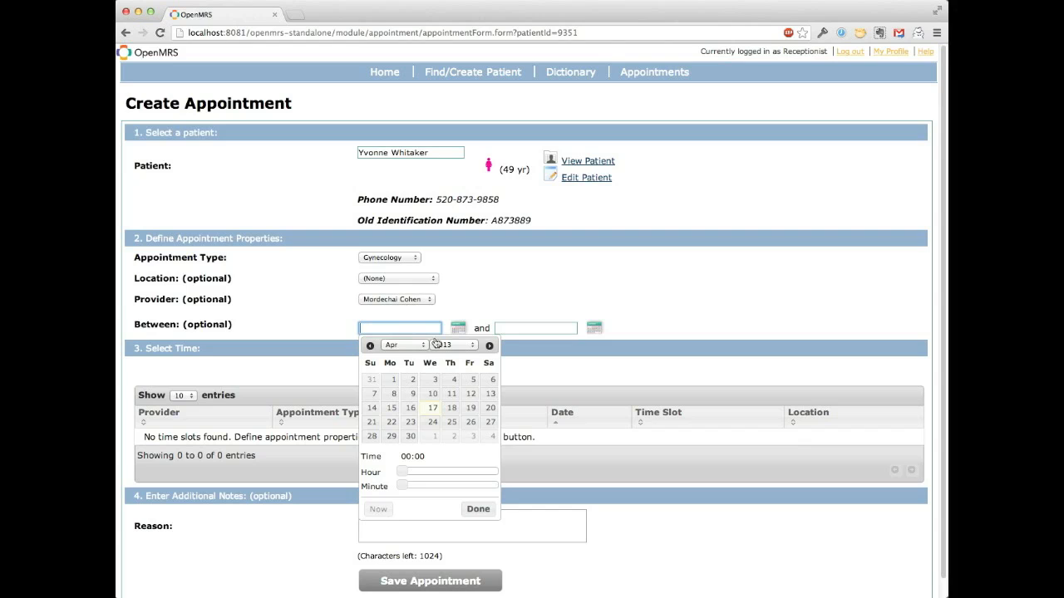
pyautogui.click(470, 412)
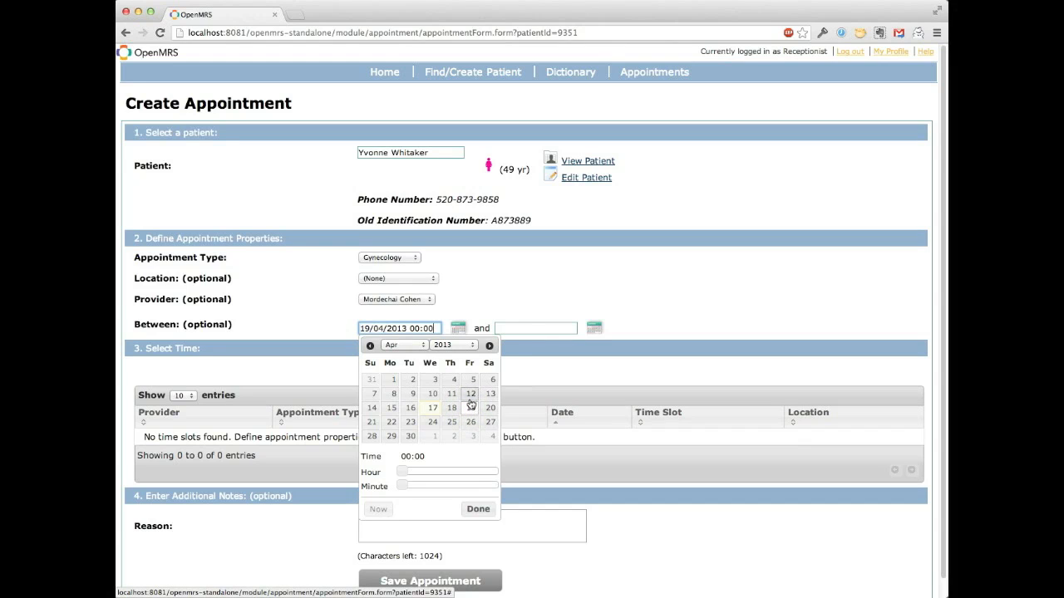
pyautogui.click(530, 304)
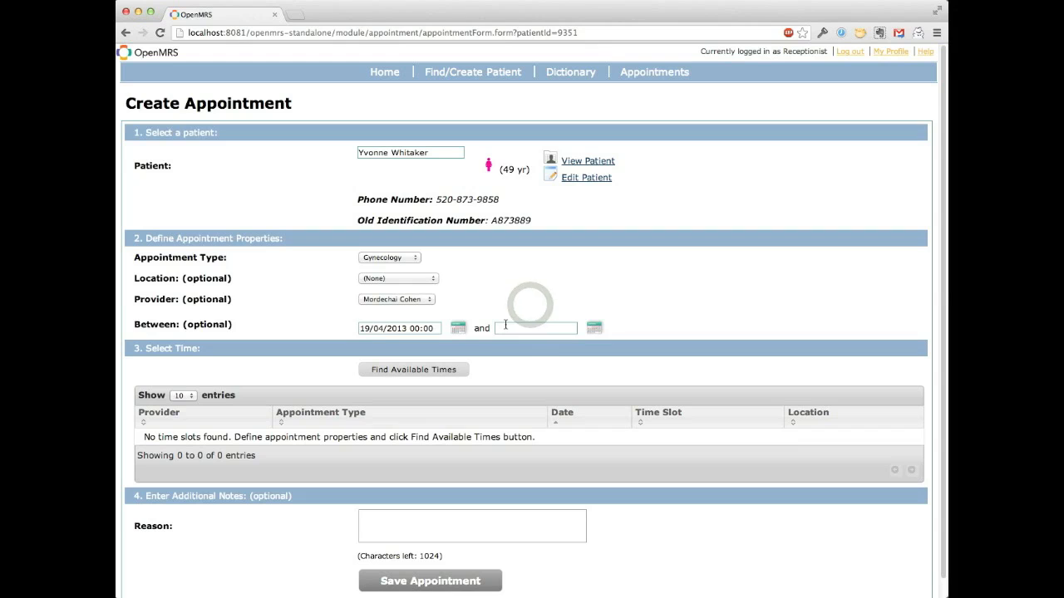
pyautogui.click(419, 371)
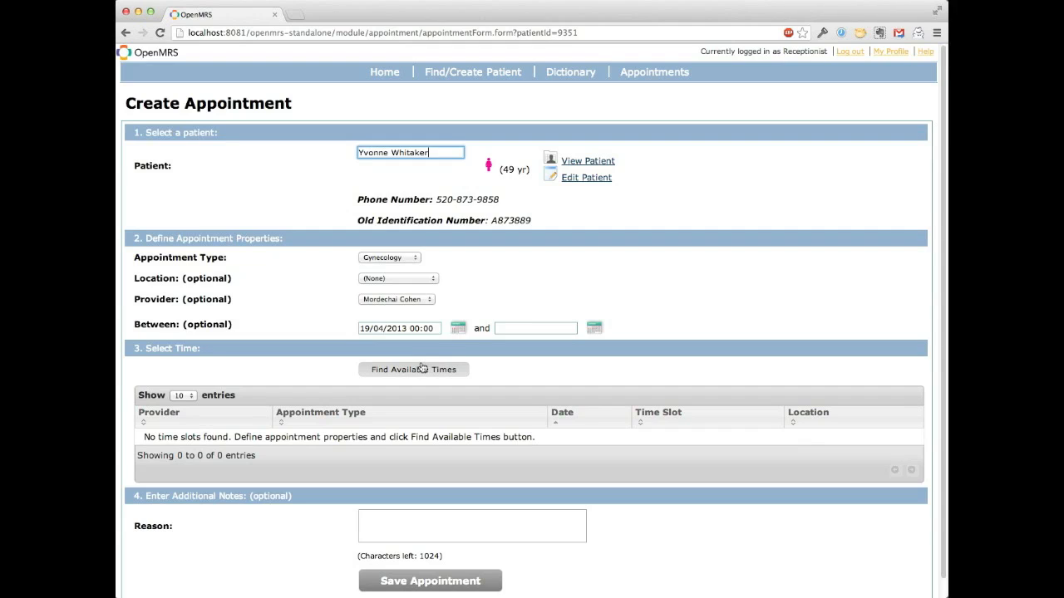
# Step: Change the appointment type to Prenatal Care and search for available times
pyautogui.click(380, 258)
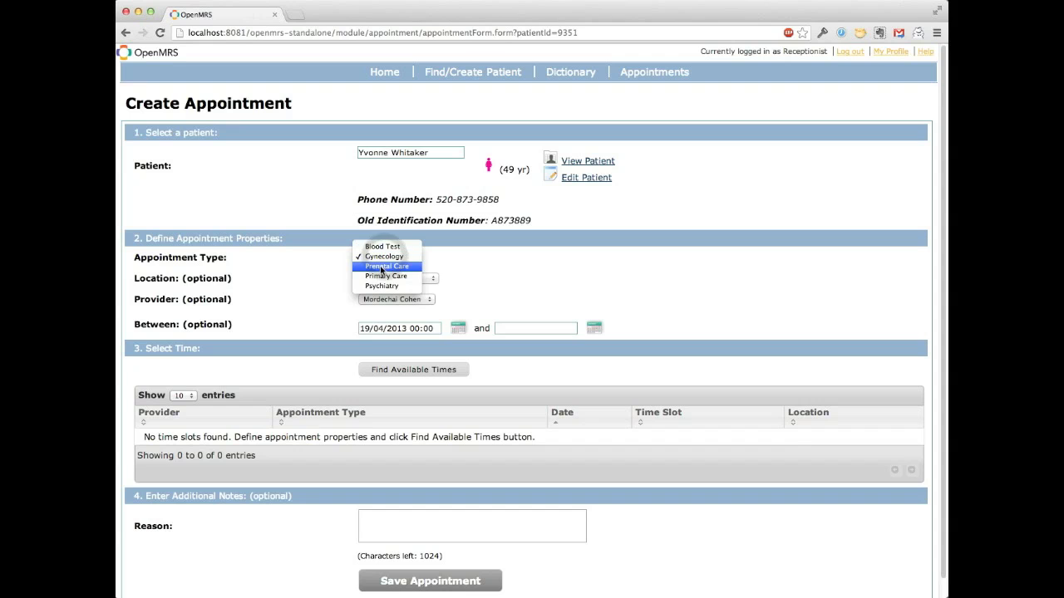
pyautogui.click(381, 267)
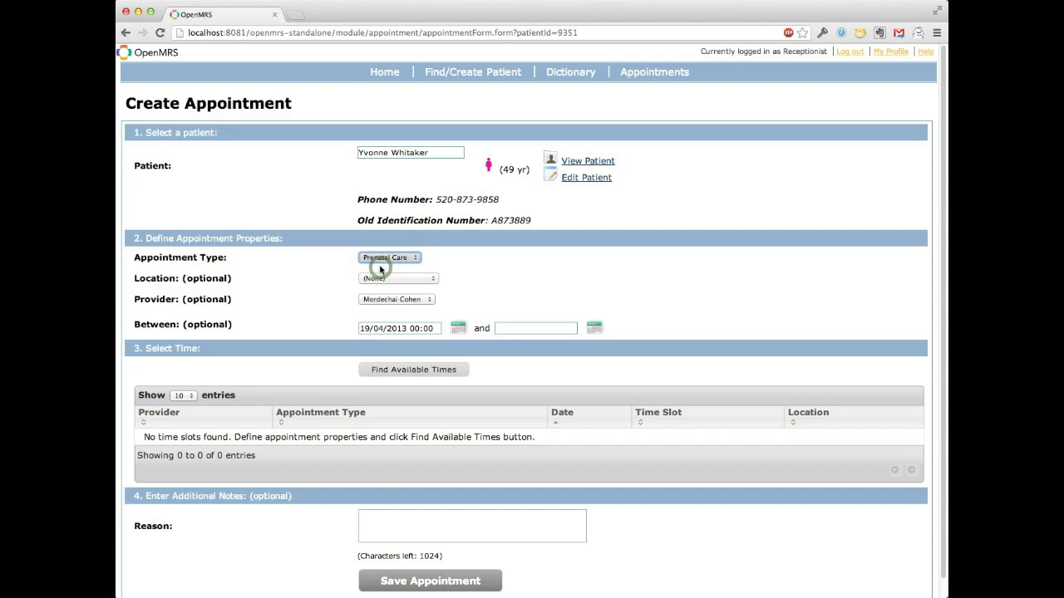
pyautogui.click(392, 372)
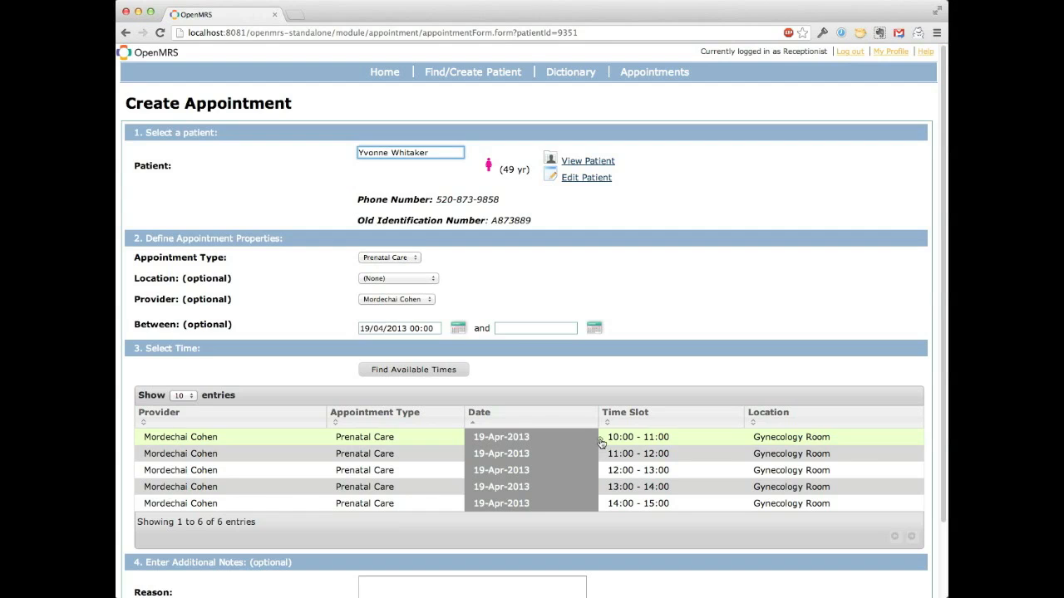
# Step: Select the 10:00 - 11:00 slot on 19-Apr-2013, enter filler text as the reason and save the appointment
pyautogui.click(602, 444)
pyautogui.scroll(-2, 380, 444)
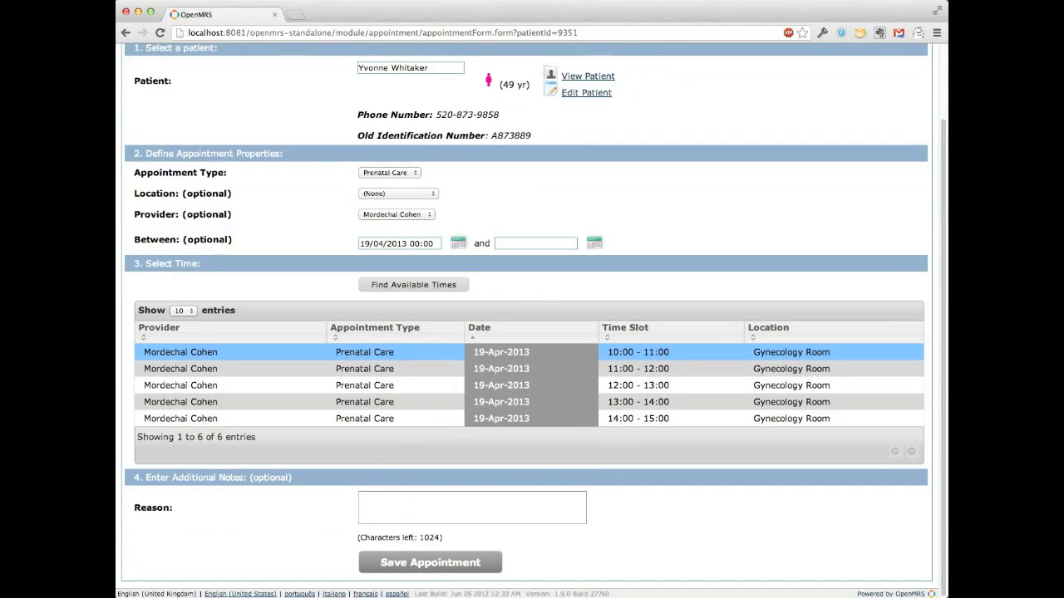
pyautogui.click(426, 504)
pyautogui.write('jhklda sfkjlda jklad')
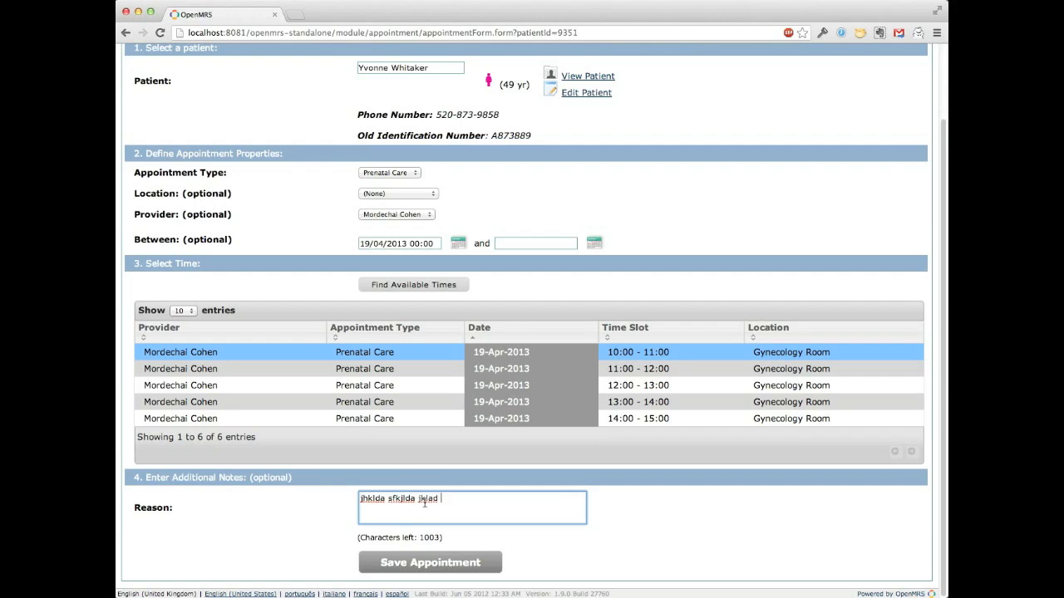
pyautogui.click(389, 563)
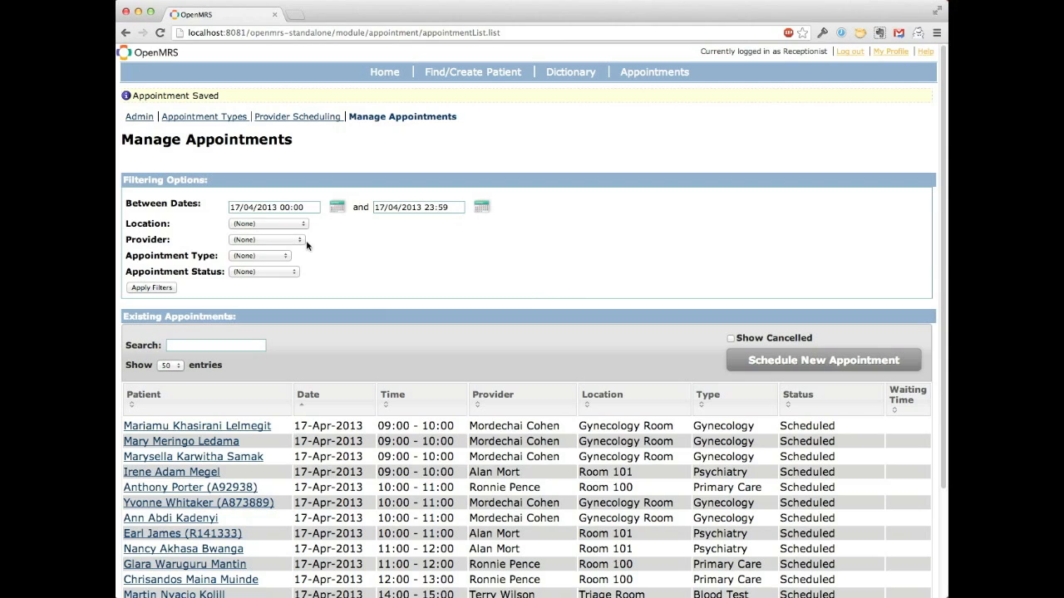
# Step: Filter the existing appointments to dates between 19/04/2013 00:00 and 19/04/2013 23:59
pyautogui.click(236, 208)
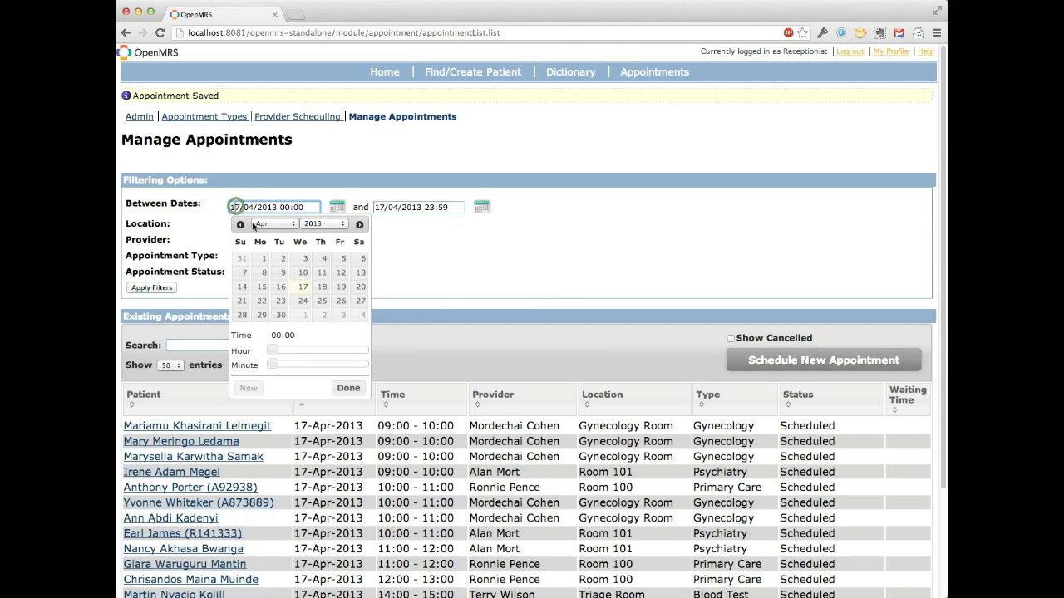
pyautogui.click(339, 288)
pyautogui.click(410, 207)
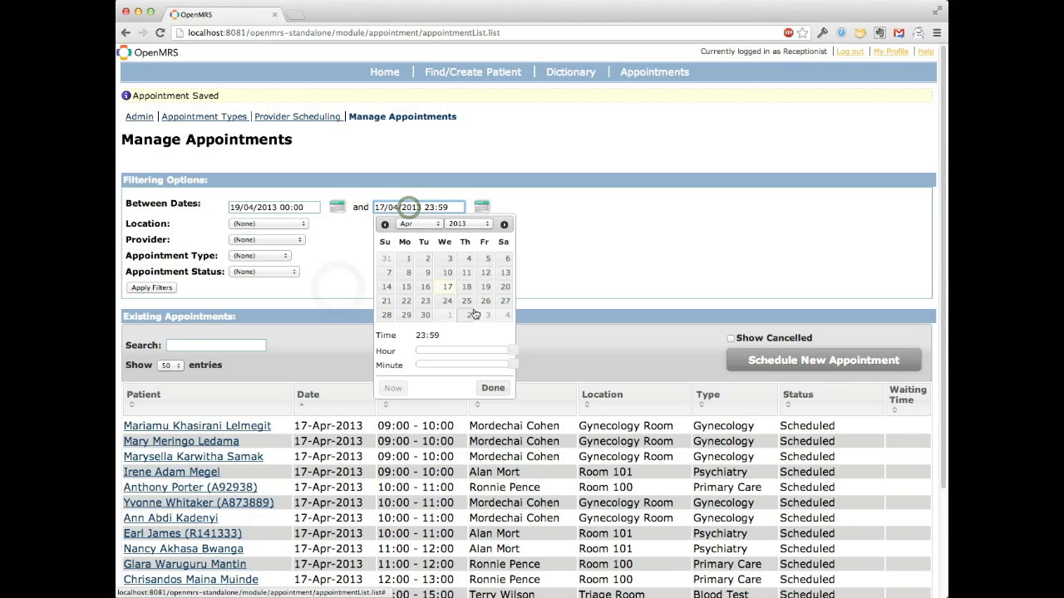
pyautogui.click(487, 288)
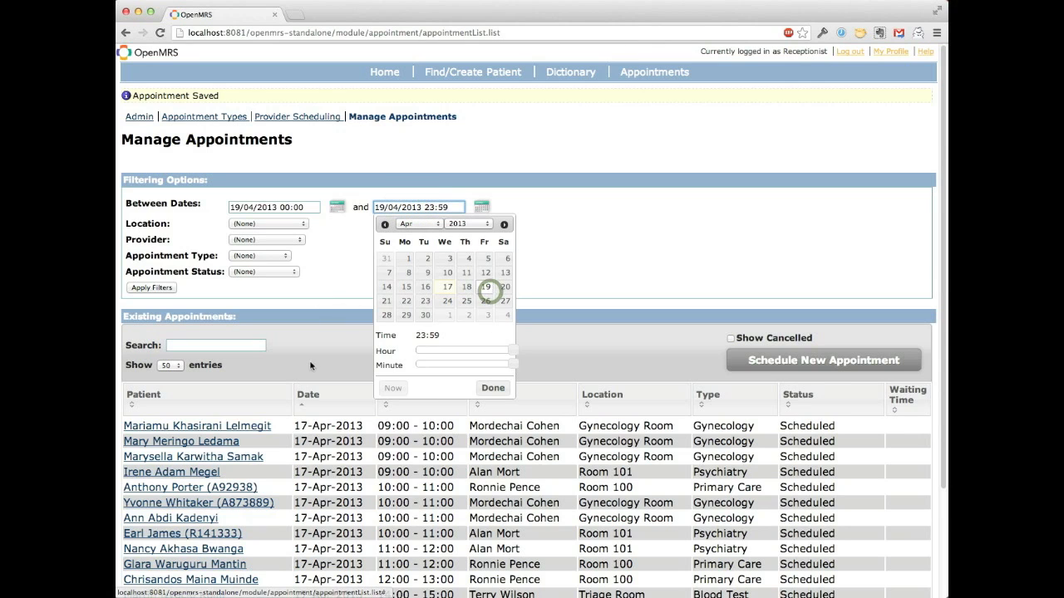
pyautogui.click(492, 388)
pyautogui.click(162, 288)
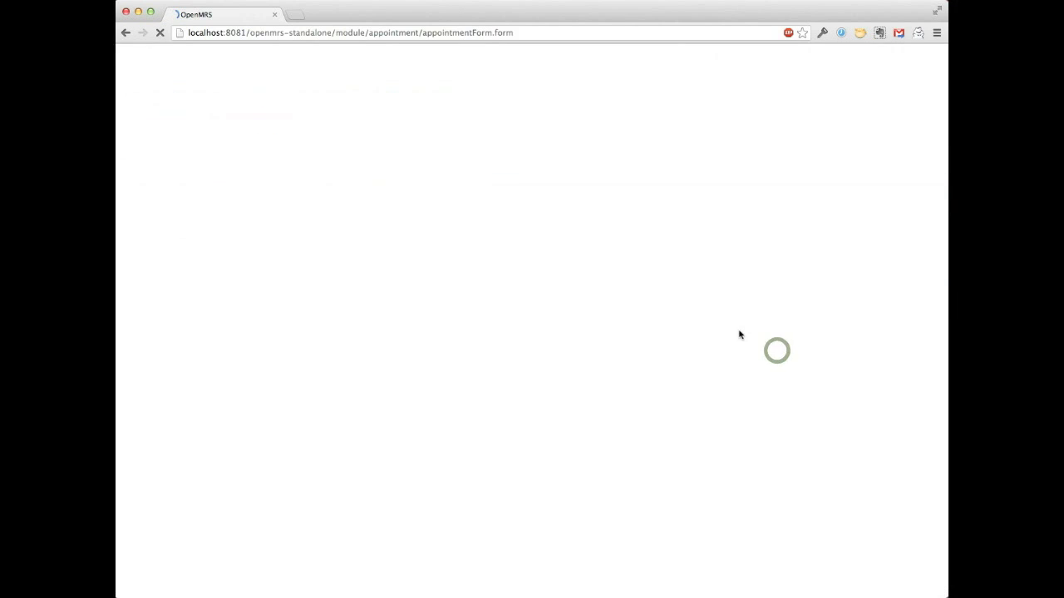
# Step: Start a new Prenatal Care appointment for the 49-year-old female patient listed first when searching by first name
pyautogui.write('ann')
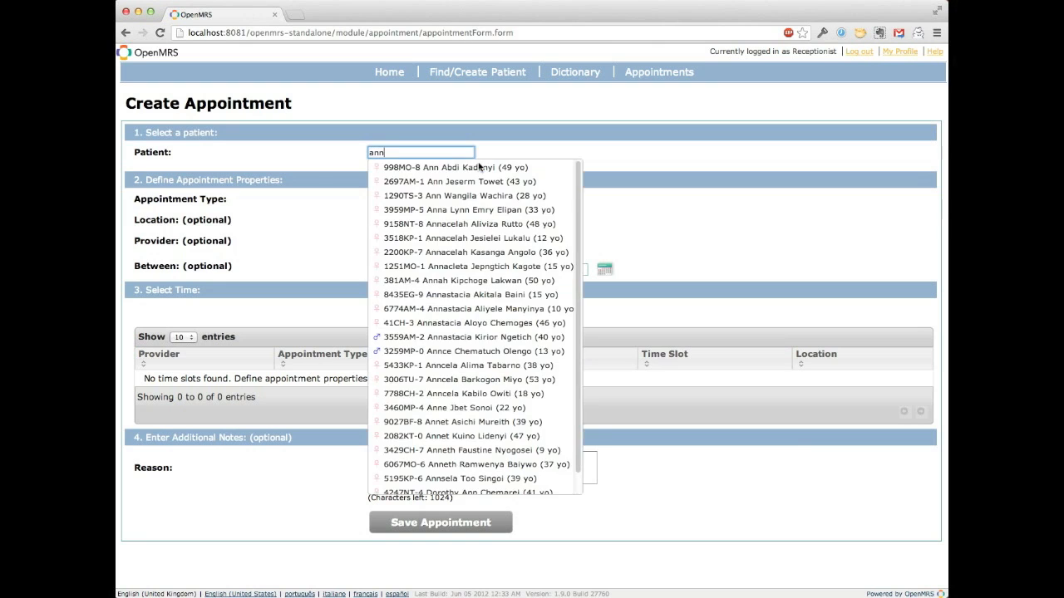
pyautogui.click(478, 167)
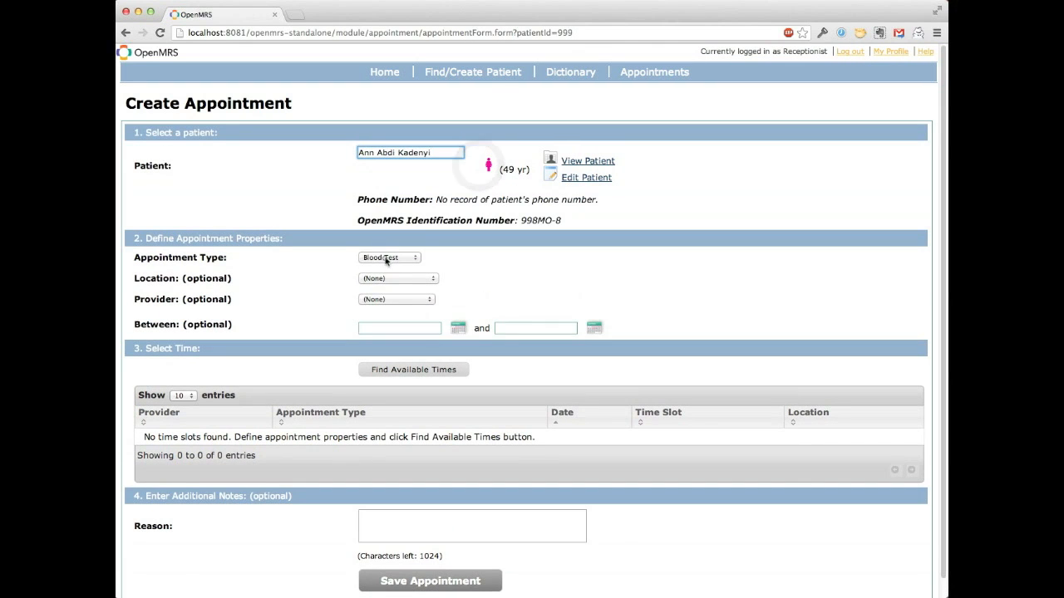
pyautogui.click(385, 260)
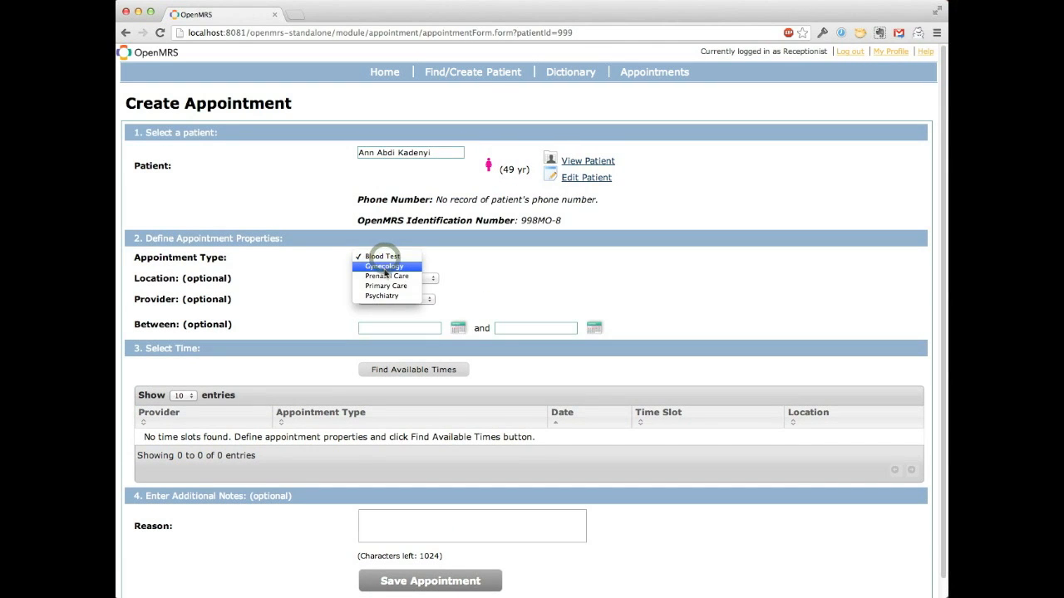
pyautogui.click(382, 275)
# Step: Find available times, choose the 19-Apr-2013 10:00 - 11:00 slot and save the 49-year-old patient's appointment
pyautogui.click(403, 369)
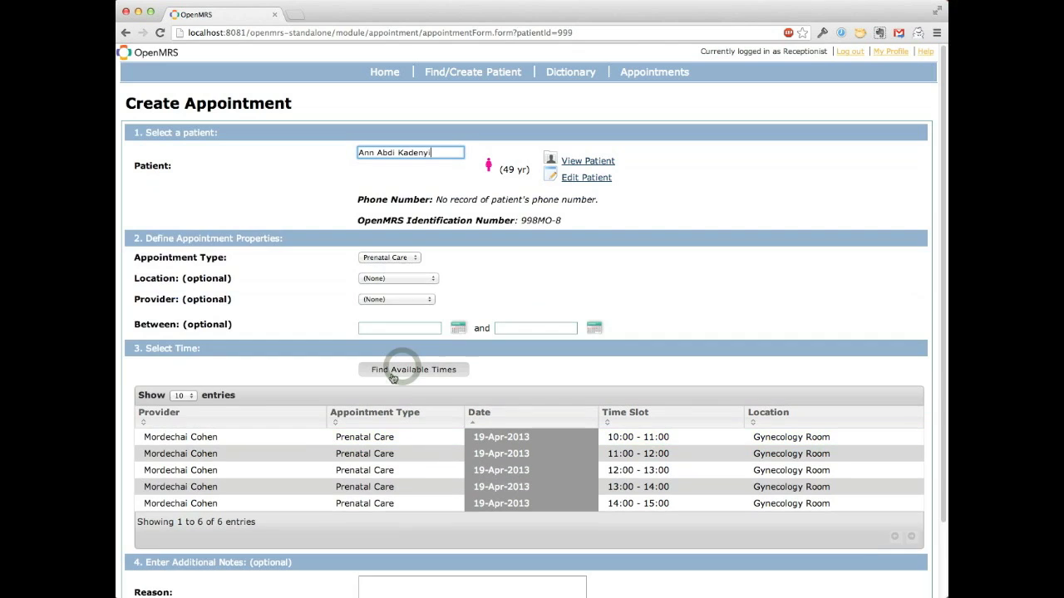
pyautogui.click(495, 435)
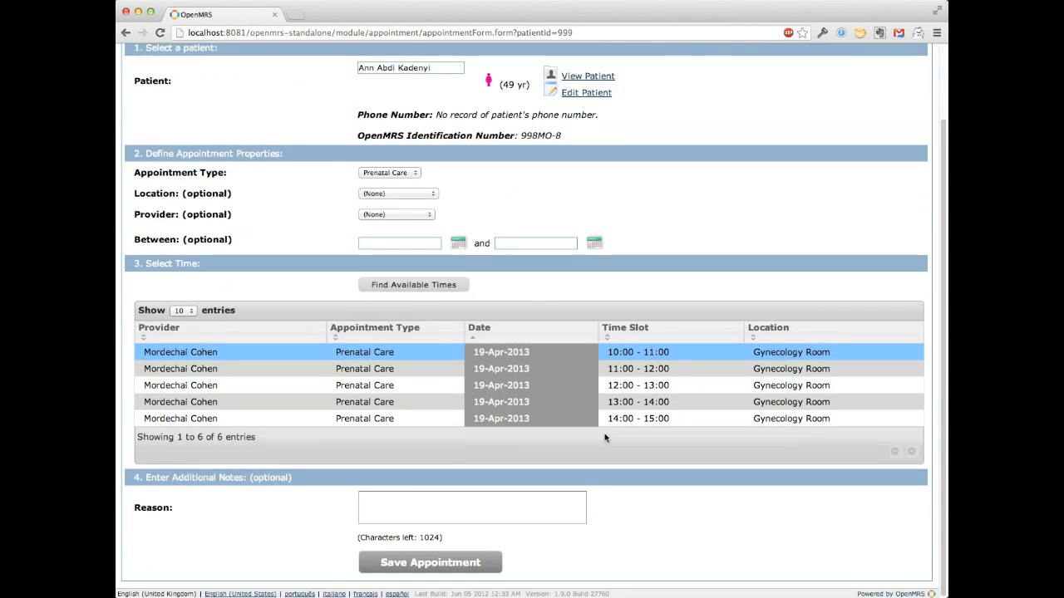
pyautogui.scroll(-3, 621, 437)
pyautogui.click(402, 565)
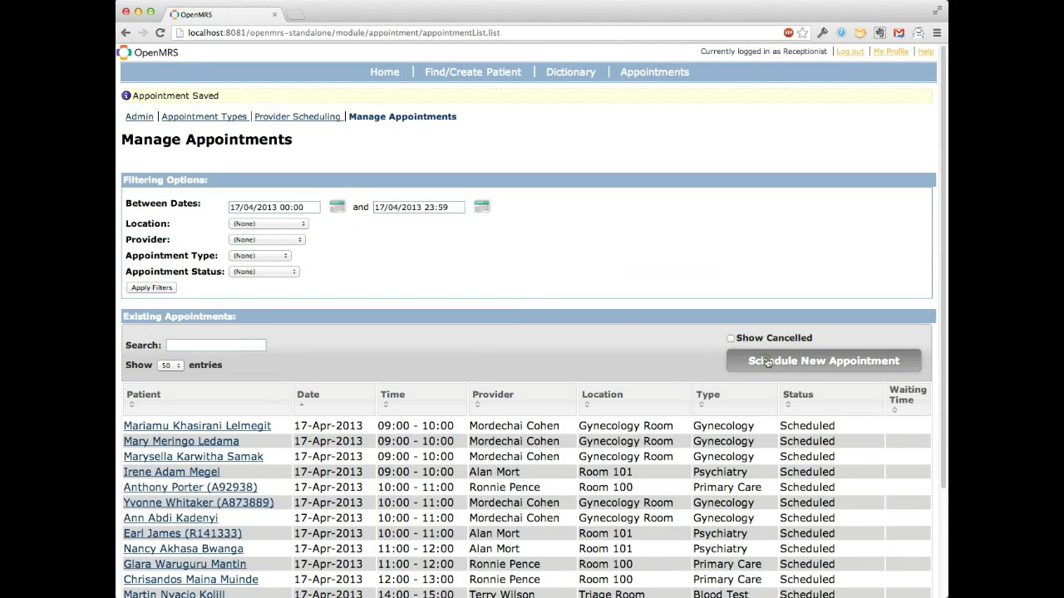
# Step: Start a new Prenatal Care appointment for the 51-year-old female patient, found by first name
pyautogui.click(766, 361)
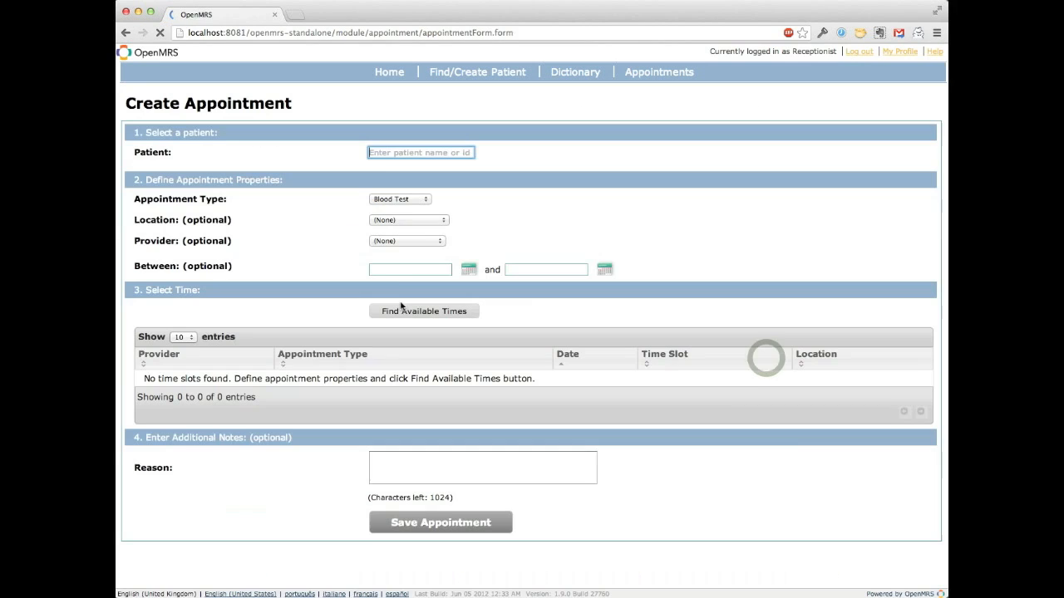
pyautogui.write('mary')
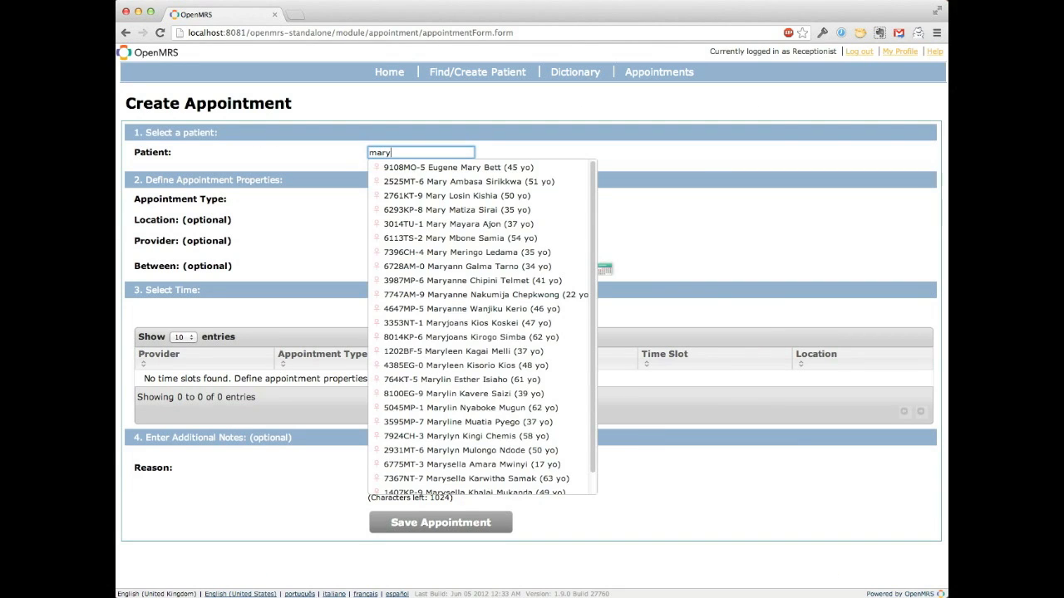
pyautogui.click(390, 183)
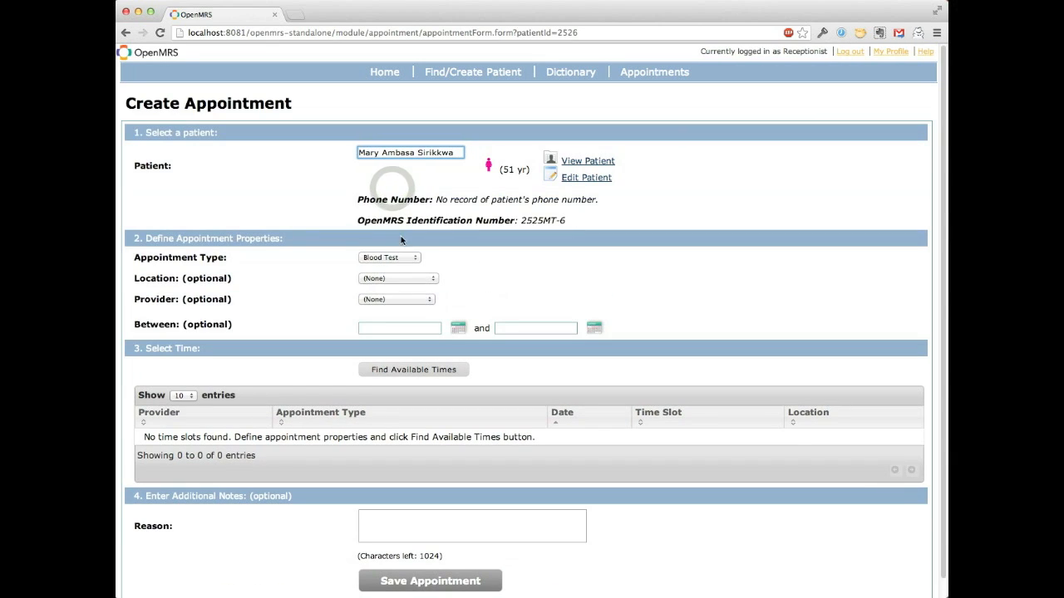
pyautogui.click(396, 258)
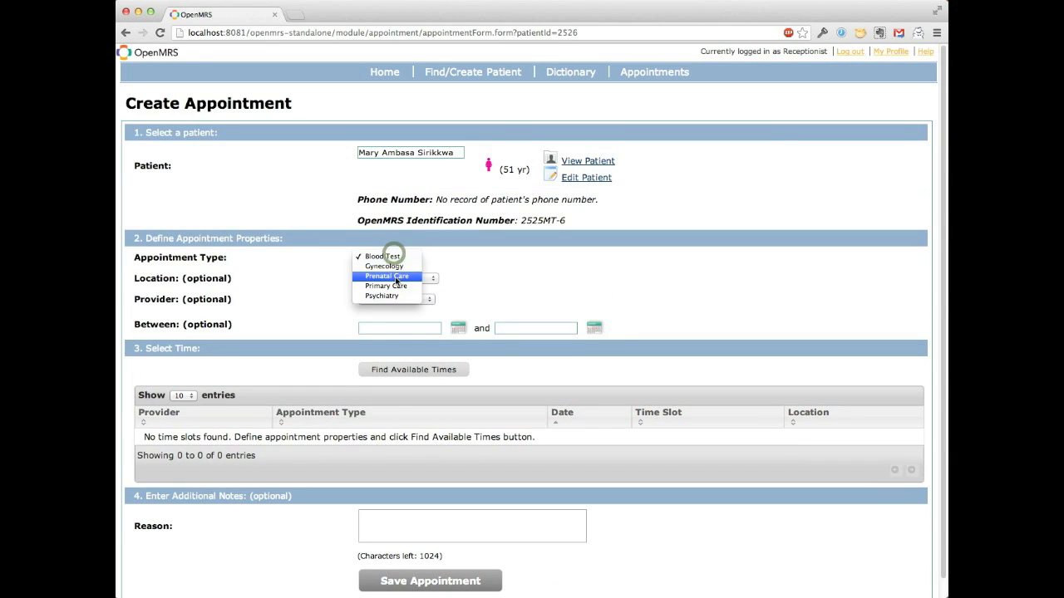
pyautogui.click(388, 276)
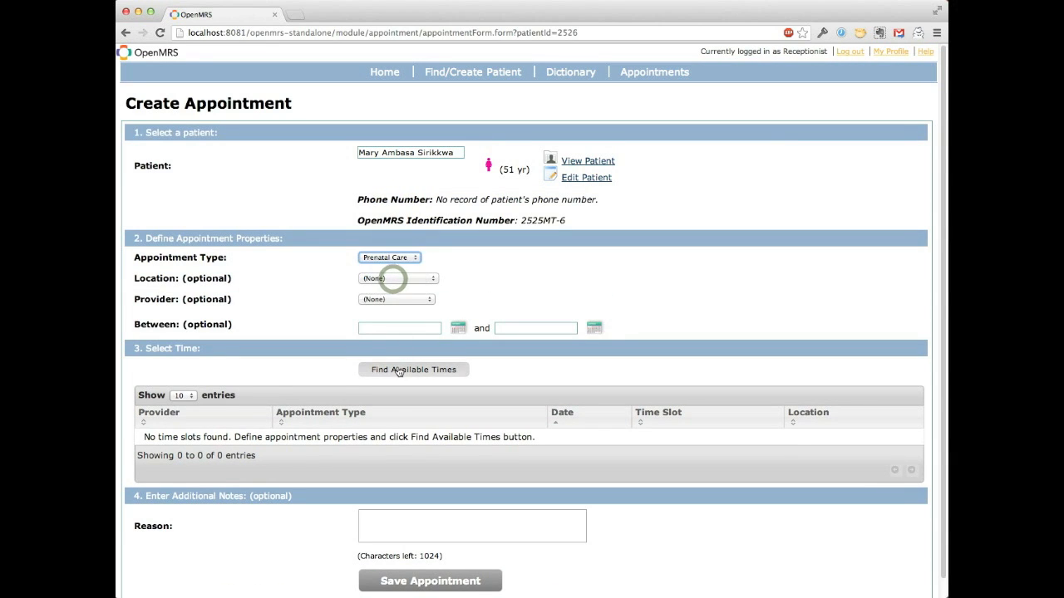
# Step: Find available times, choose the 19-Apr-2013 10:00 - 11:00 slot and save the 51-year-old patient's appointment
pyautogui.click(400, 369)
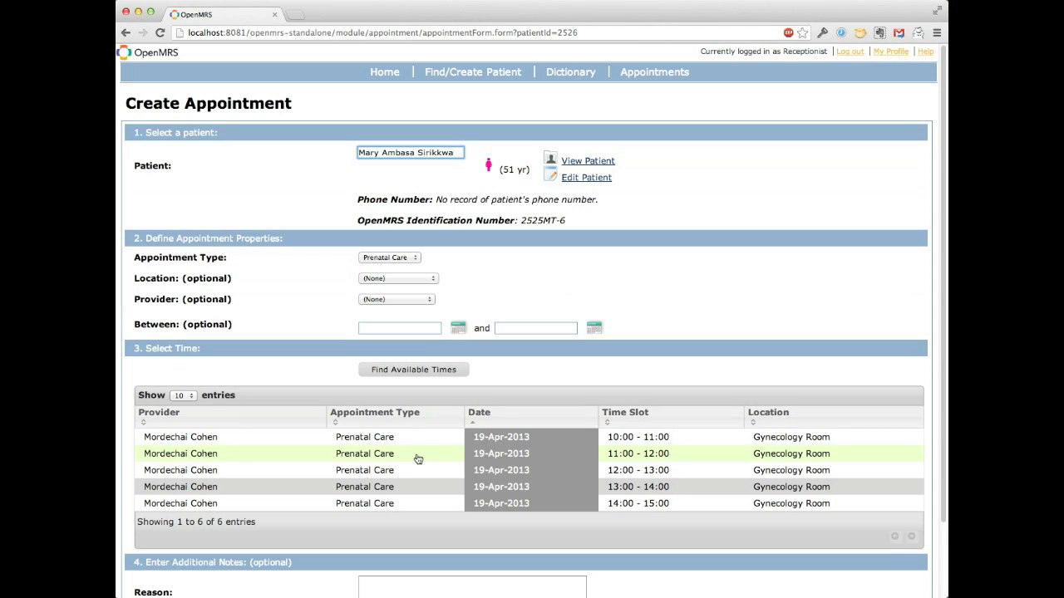
pyautogui.click(414, 436)
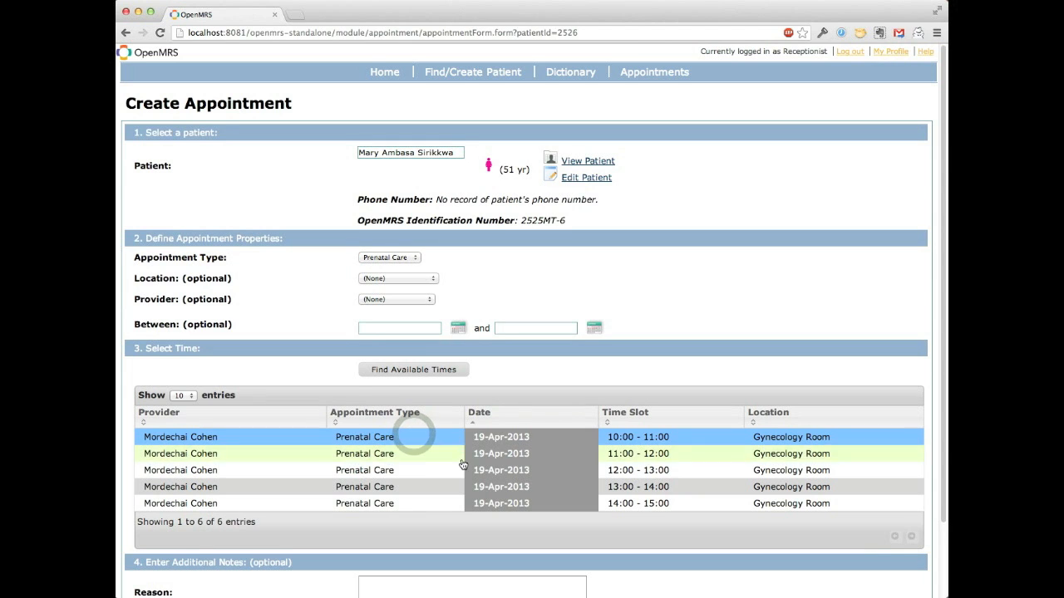
pyautogui.scroll(-2, 414, 436)
pyautogui.click(424, 565)
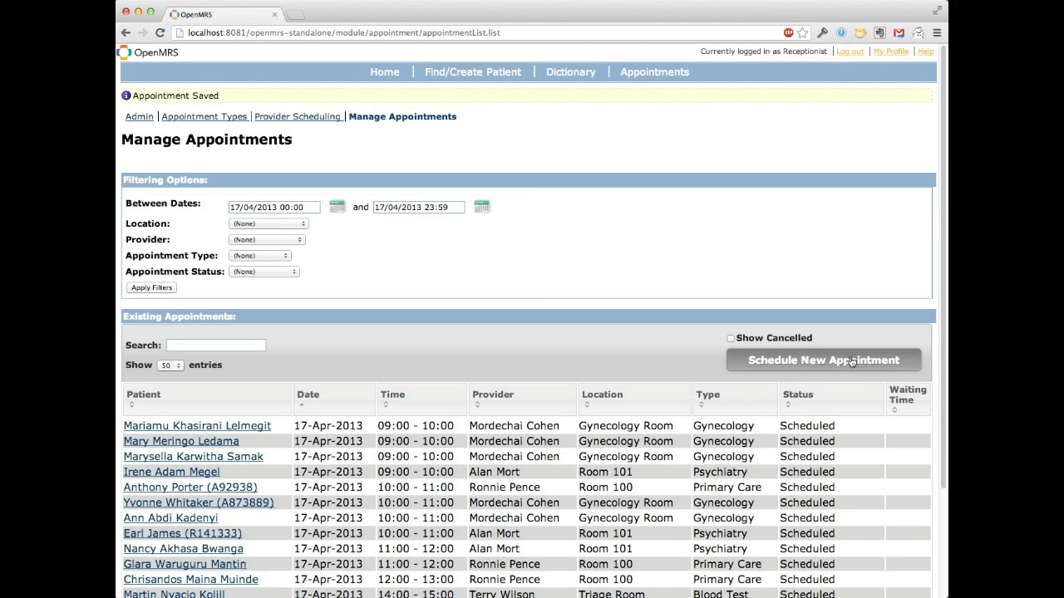
# Step: Start a new Prenatal Care appointment for the 54-year-old female patient, found by partial first name
pyautogui.click(851, 362)
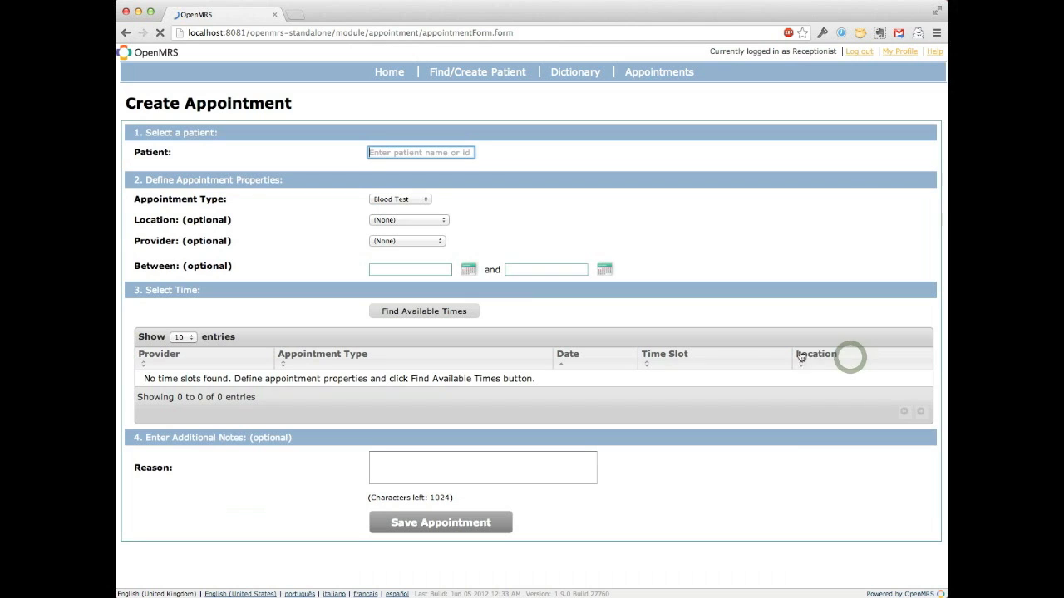
pyautogui.write('eli')
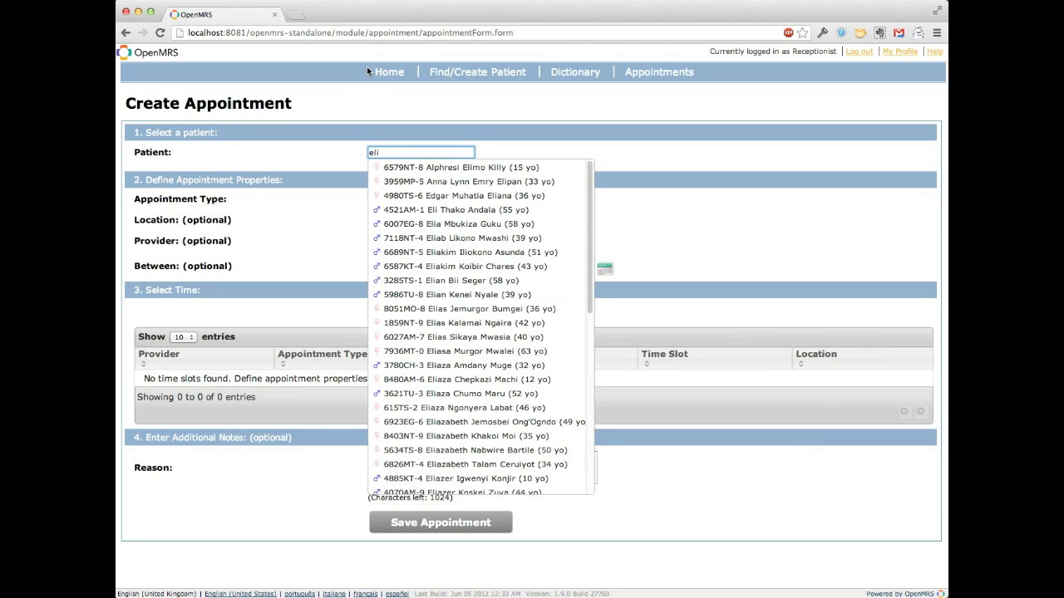
pyautogui.write('s')
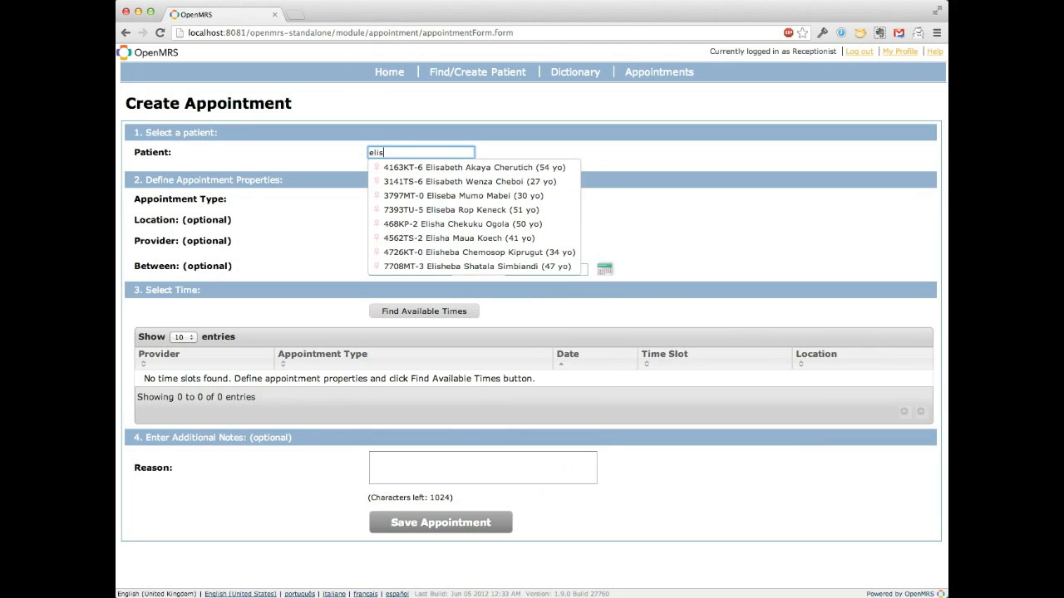
pyautogui.click(399, 168)
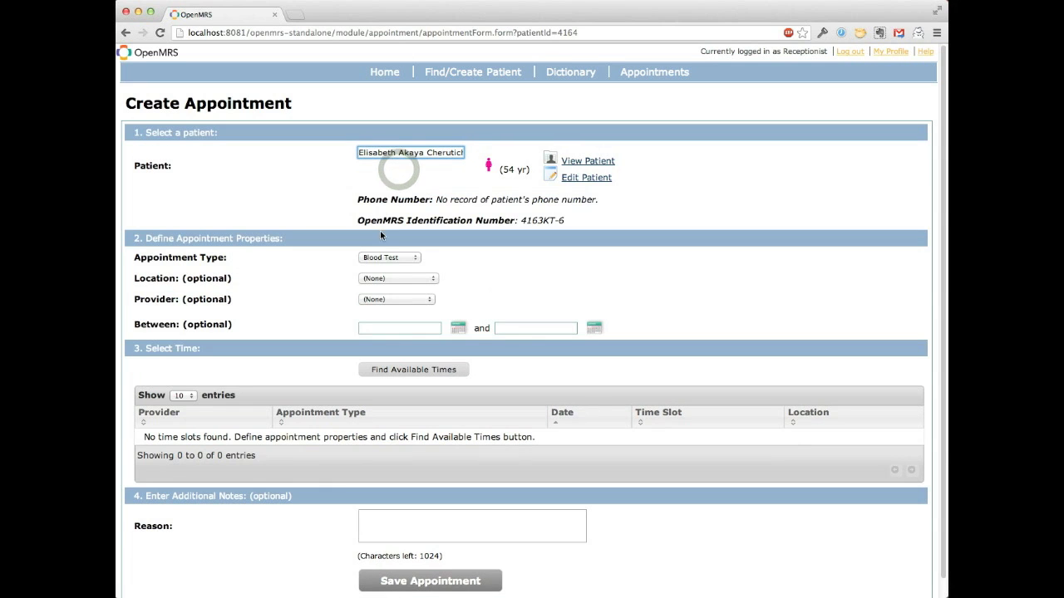
pyautogui.click(382, 257)
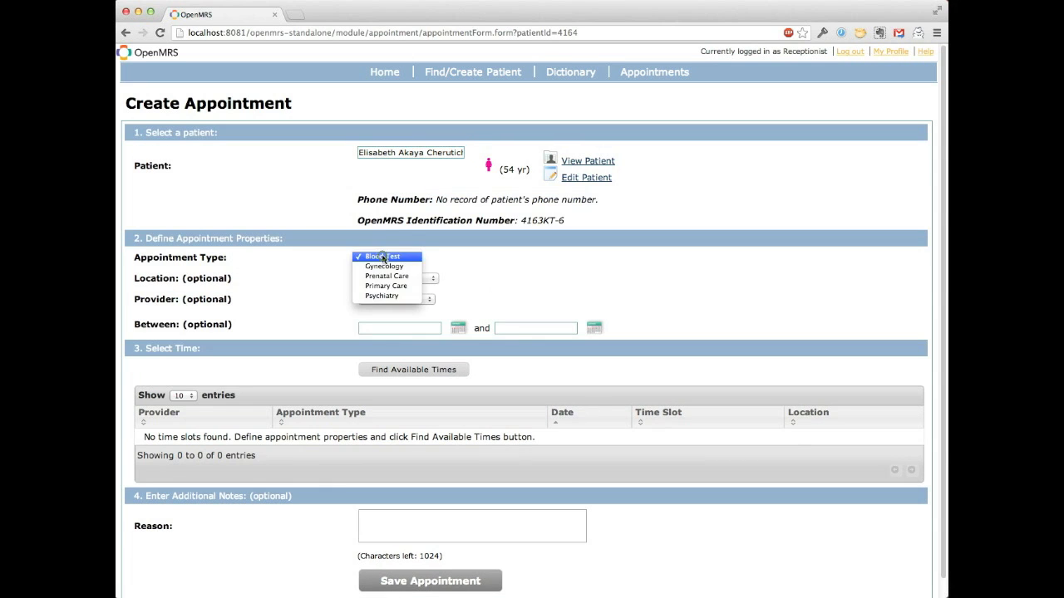
pyautogui.click(386, 277)
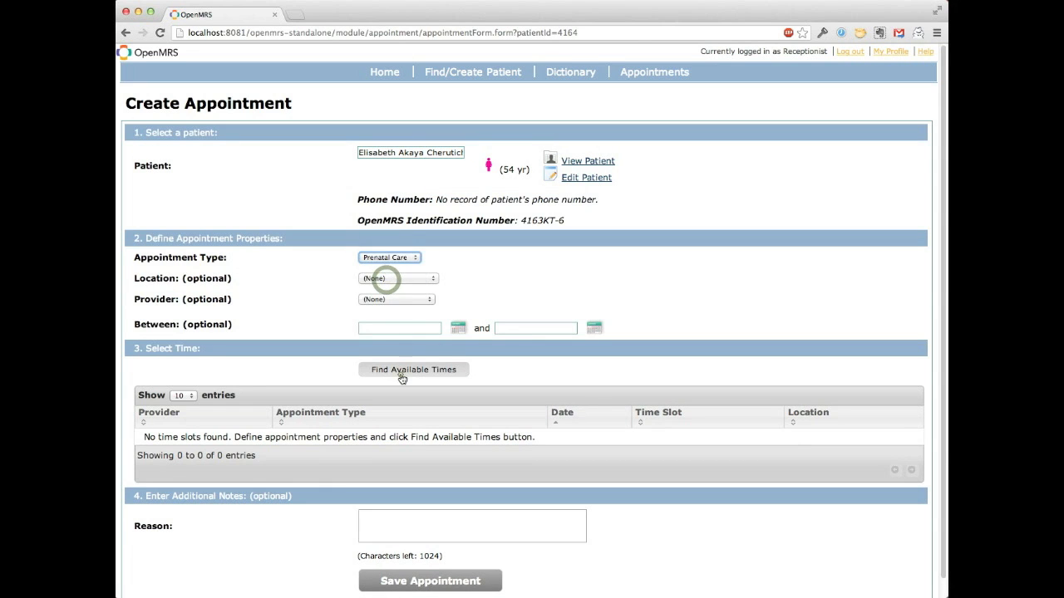
# Step: Find available times, choose the 19-Apr-2013 13:00 - 14:00 slot and save the 54-year-old patient's appointment
pyautogui.click(401, 374)
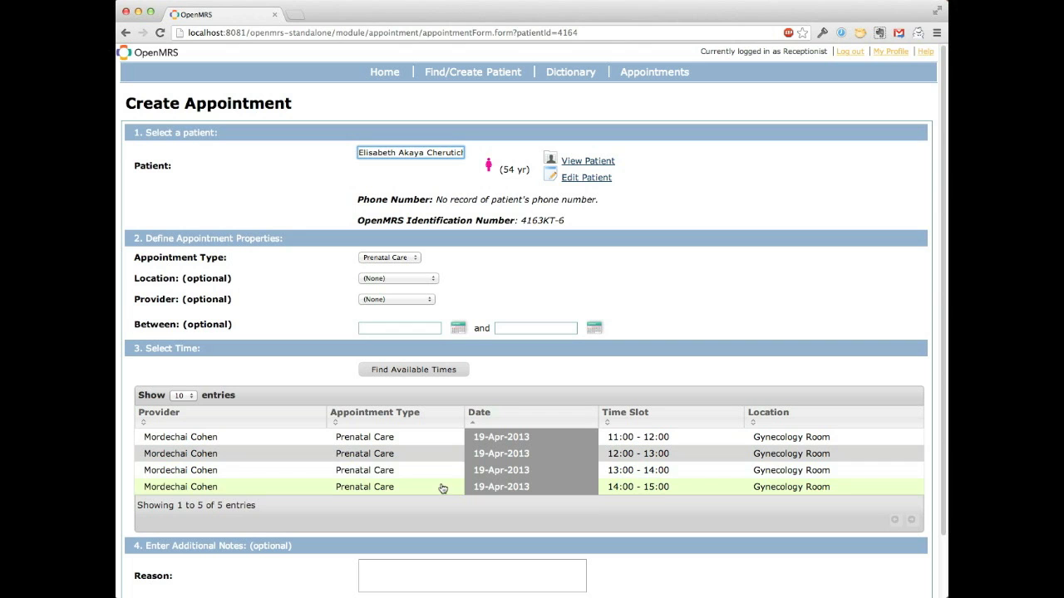
pyautogui.click(438, 470)
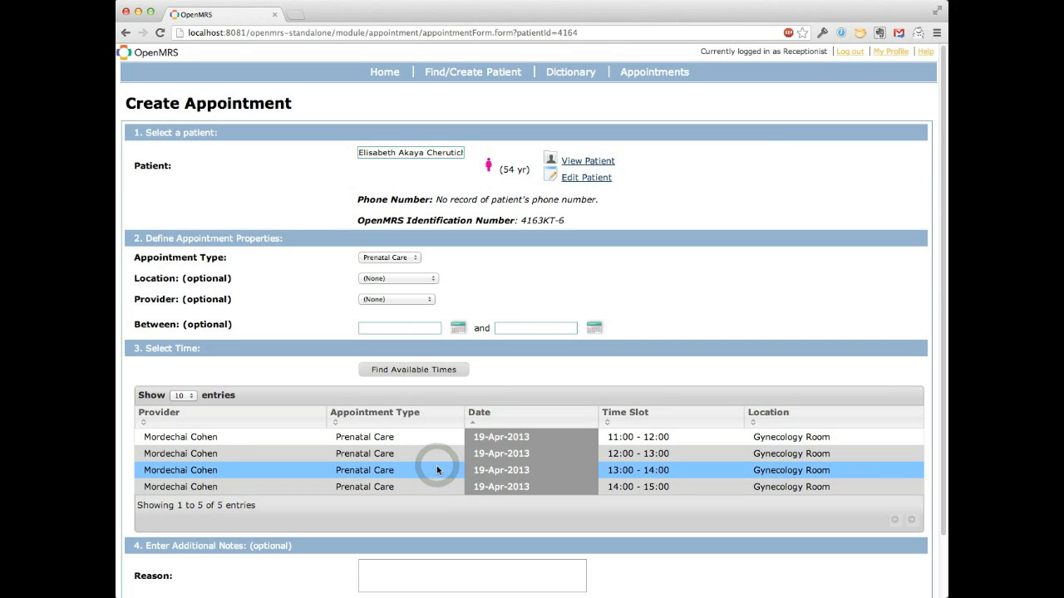
pyautogui.scroll(-2, 436, 471)
pyautogui.click(436, 561)
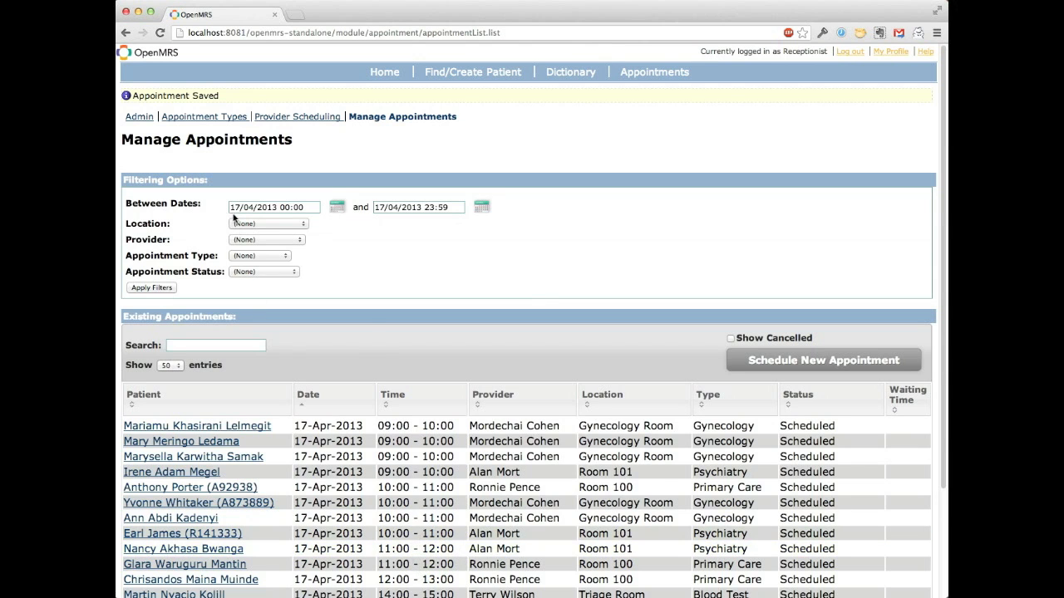
# Step: Filter the appointments to the single day 19/04/2013, from 00:00 to 23:59
pyautogui.click(256, 209)
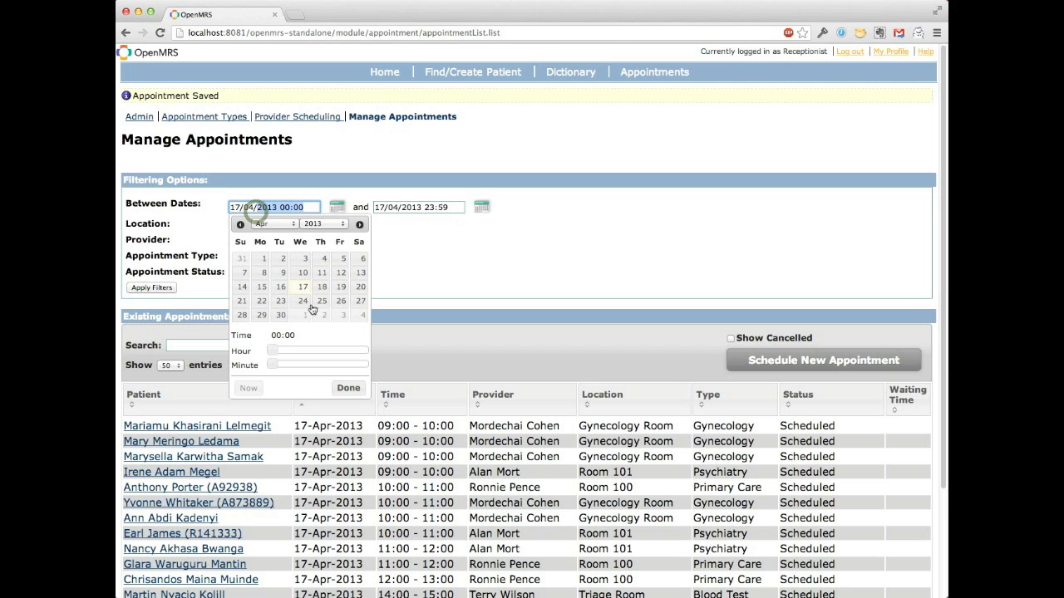
pyautogui.click(341, 287)
pyautogui.click(399, 207)
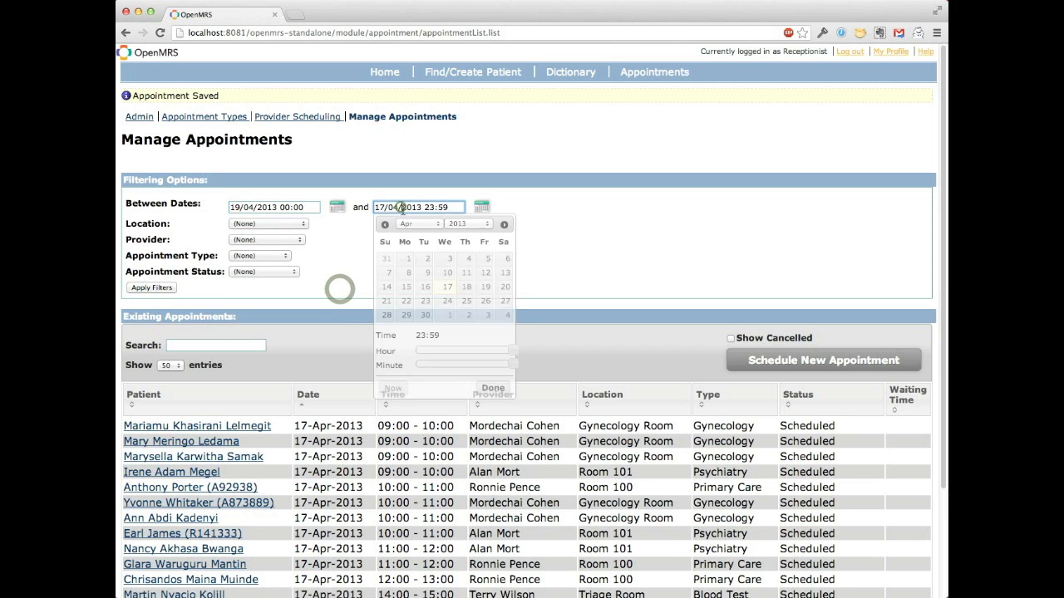
pyautogui.click(485, 286)
pyautogui.click(151, 287)
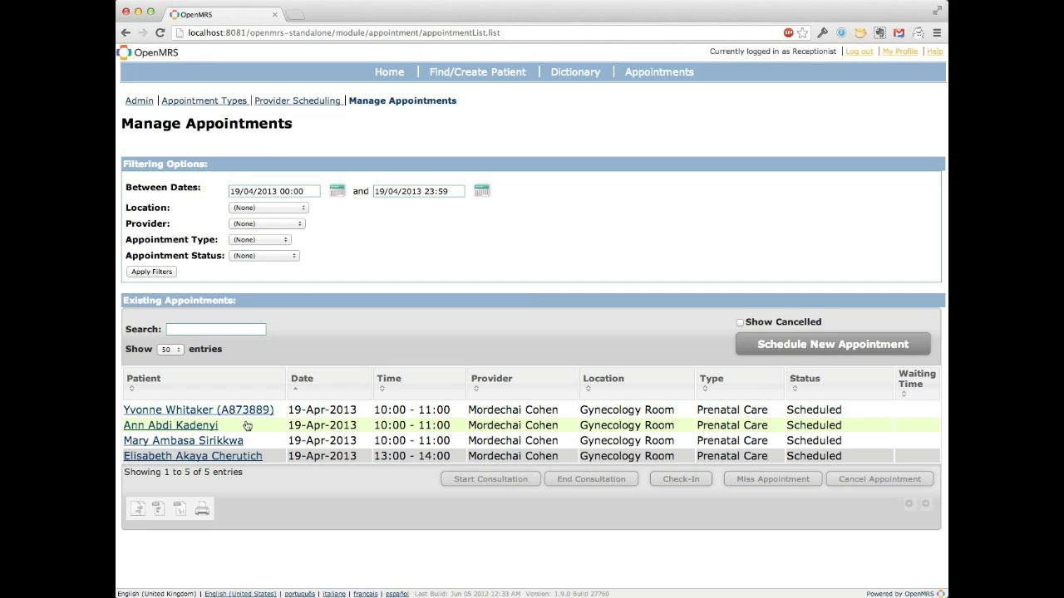
# Step: Cancel the second listed 10:00 - 11:00 Prenatal Care appointment on 19-Apr-2013
pyautogui.click(587, 428)
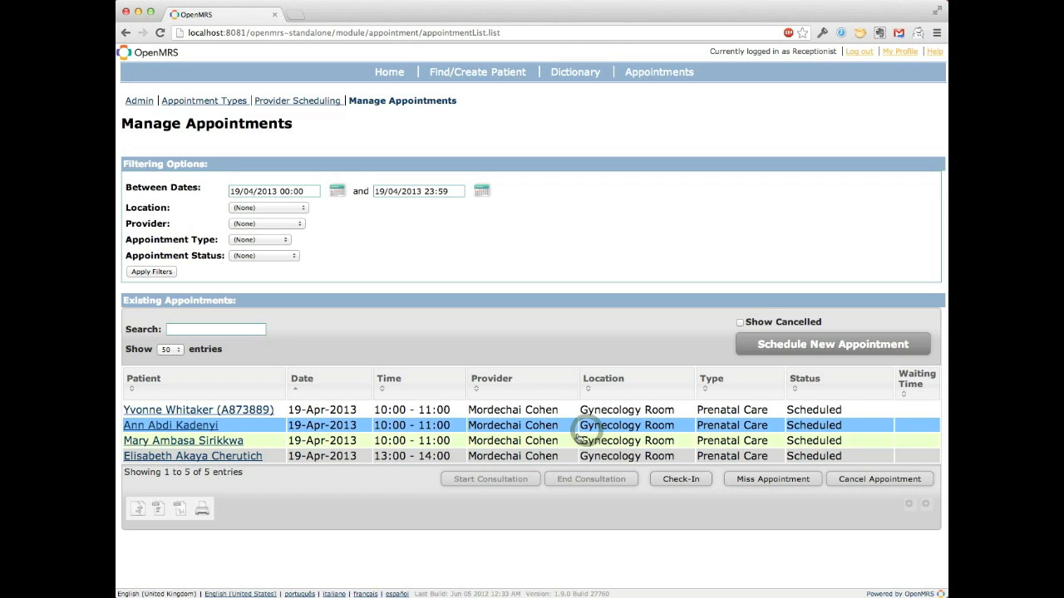
pyautogui.click(841, 482)
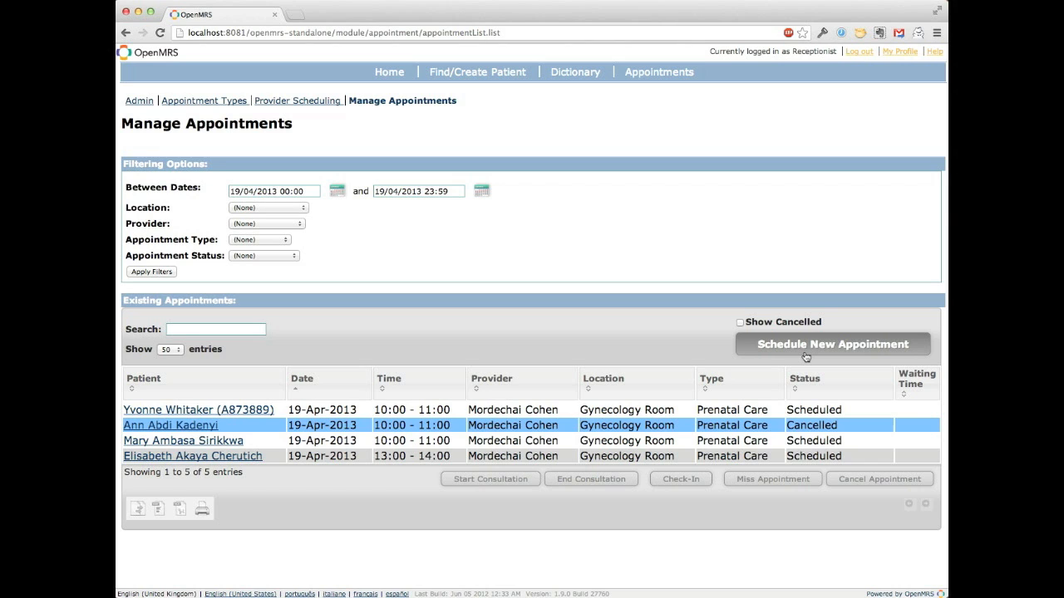
pyautogui.click(758, 0)
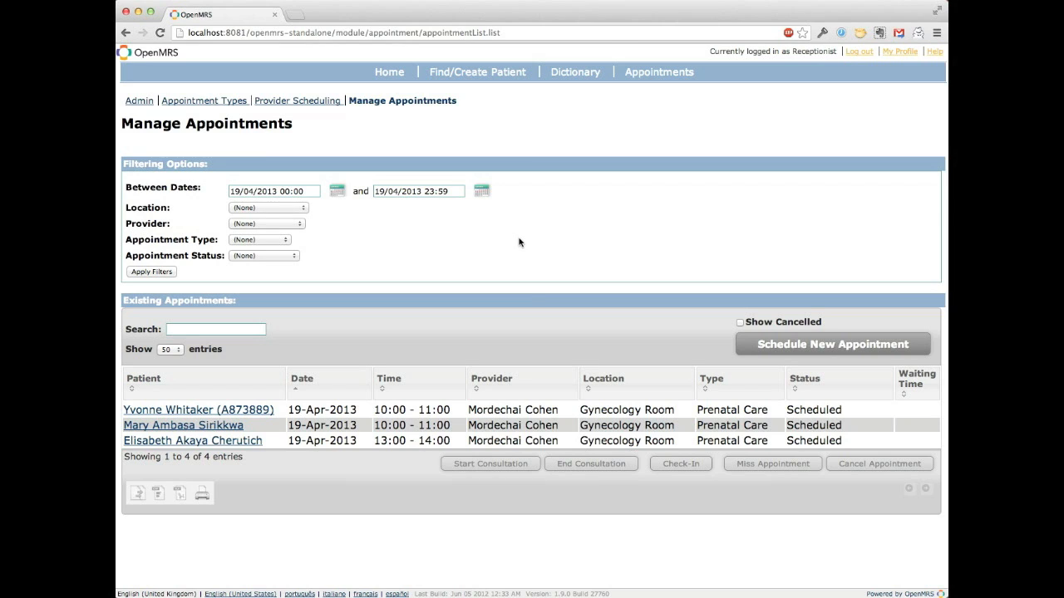
# Step: Find the 49-year-old female patient by first name in the patient search and view the appointments in her record
pyautogui.click(450, 77)
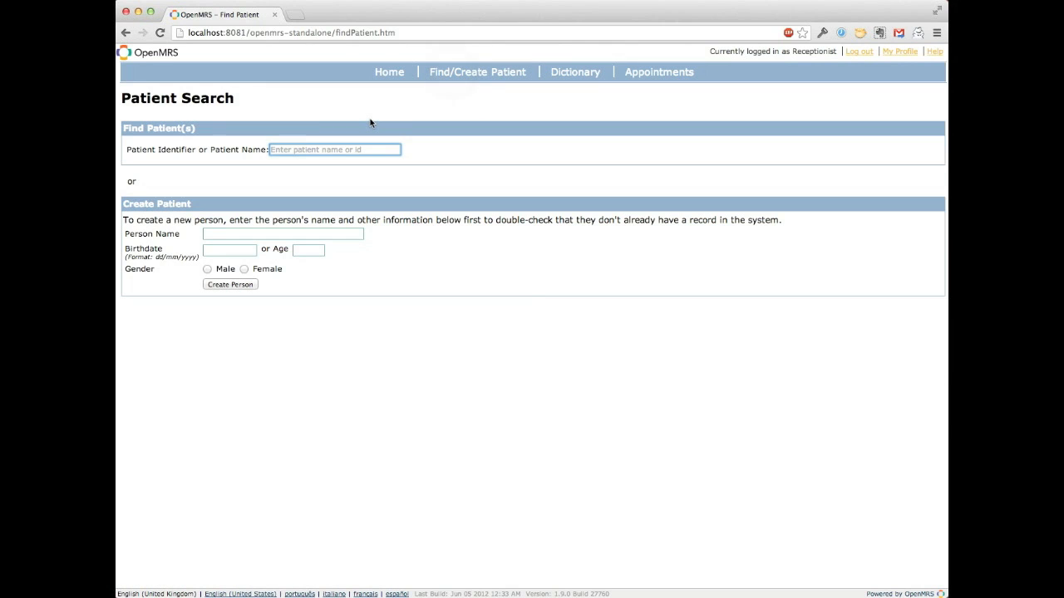
pyautogui.write('yvonne')
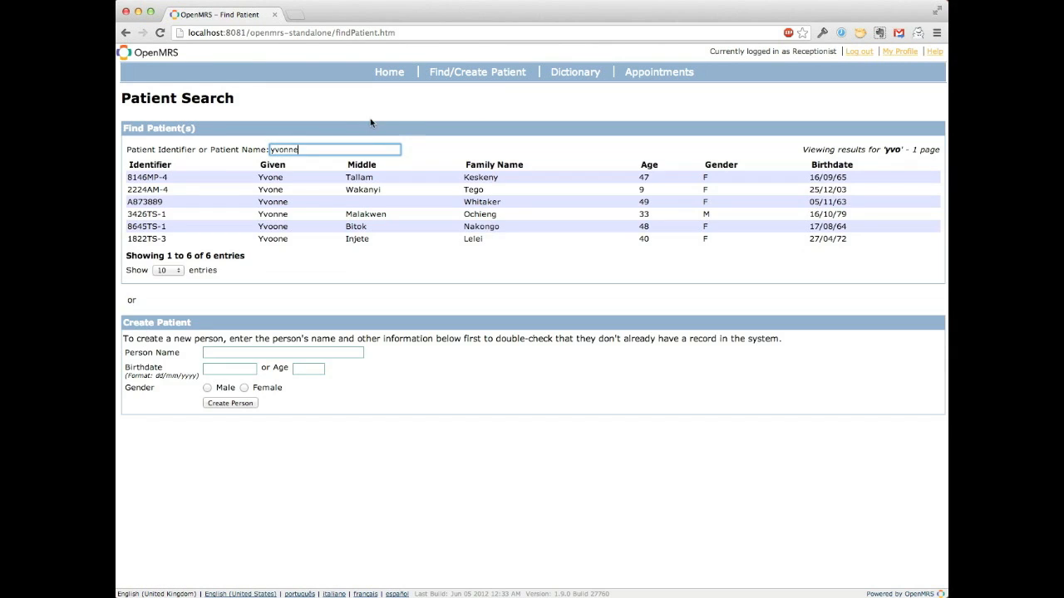
pyautogui.write(' wh')
pyautogui.press('BackSpace')
pyautogui.press('BackSpace')
pyautogui.press('BackSpace')
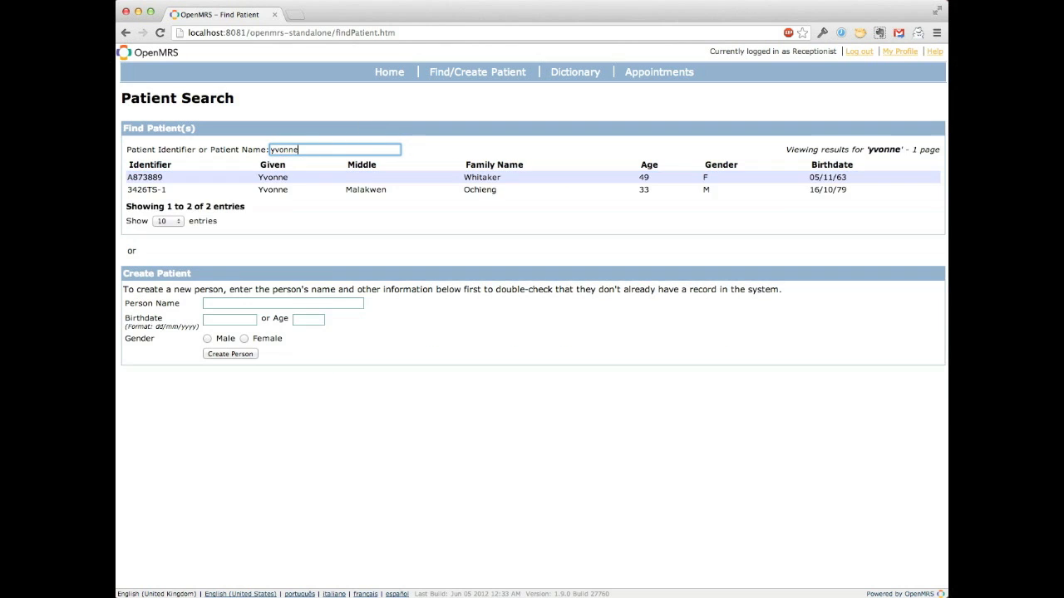
pyautogui.click(355, 178)
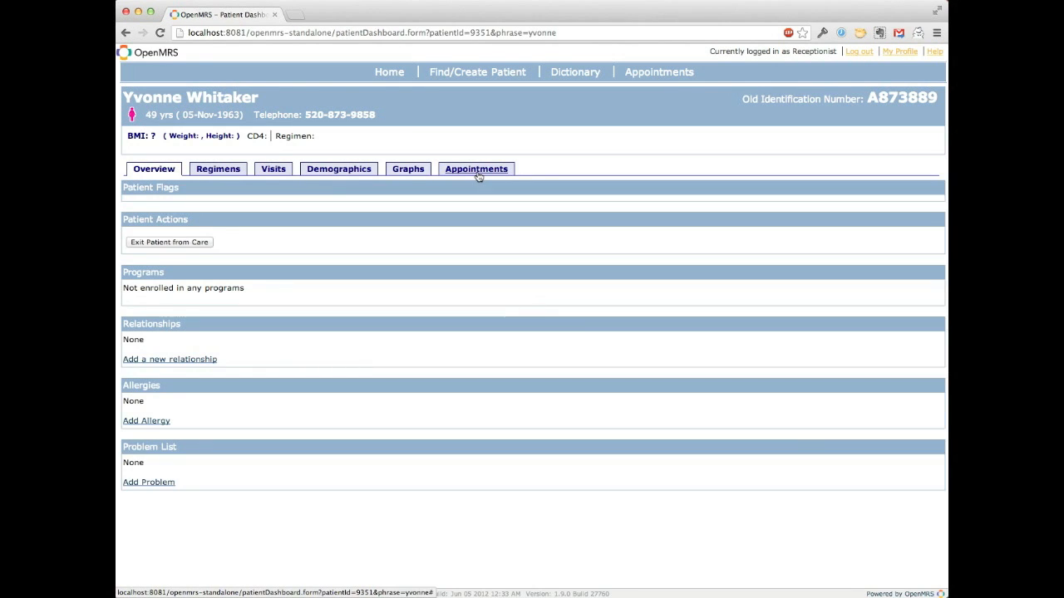
pyautogui.click(477, 171)
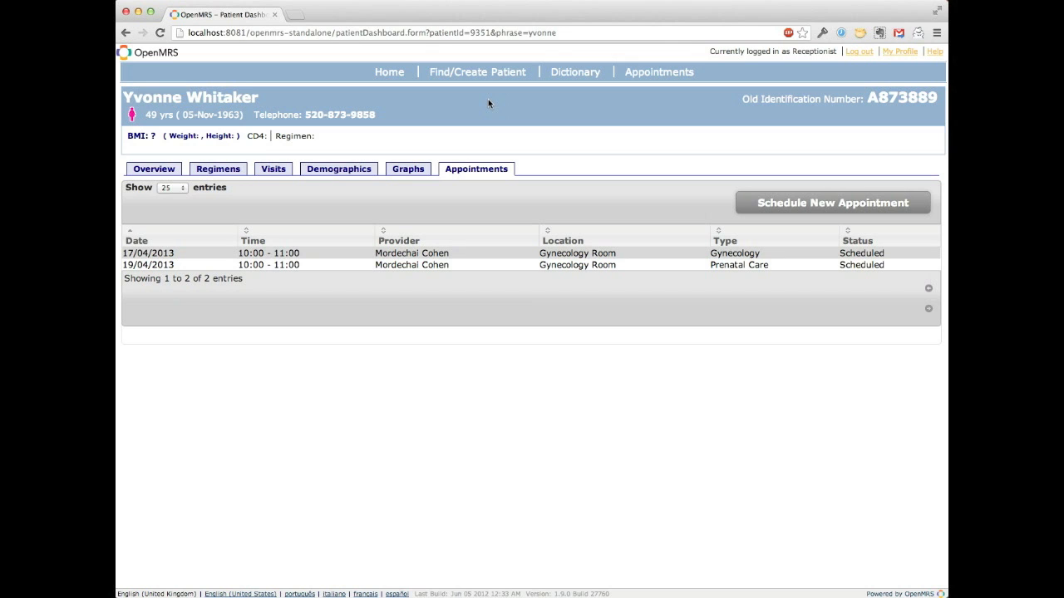
# Step: Return to the 17-Apr-2013 appointments and check in the first listed 09:00 - 10:00 Gynecology patient
pyautogui.click(640, 74)
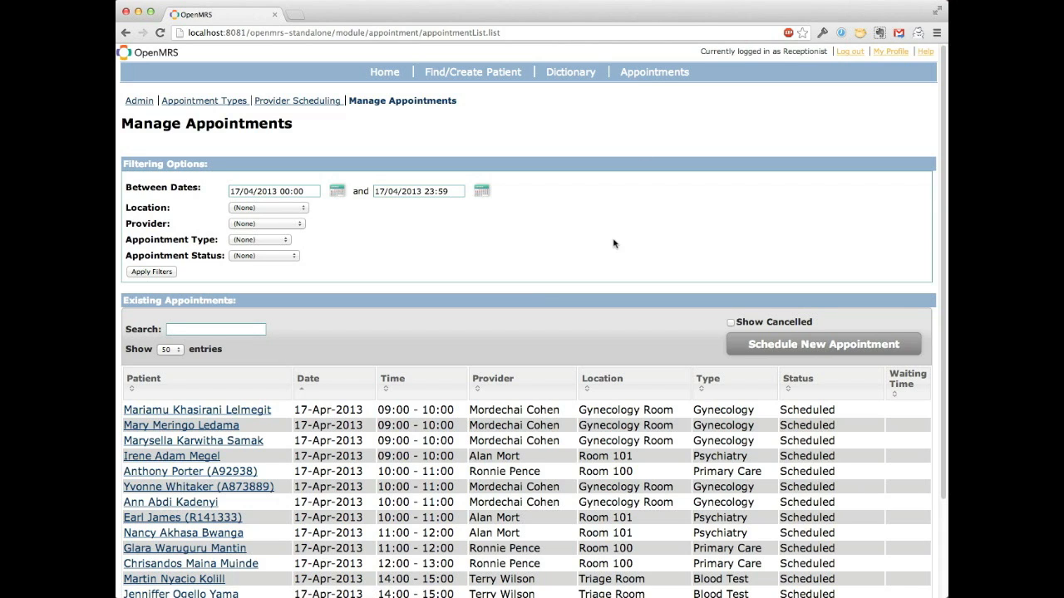
pyautogui.scroll(-2, 612, 244)
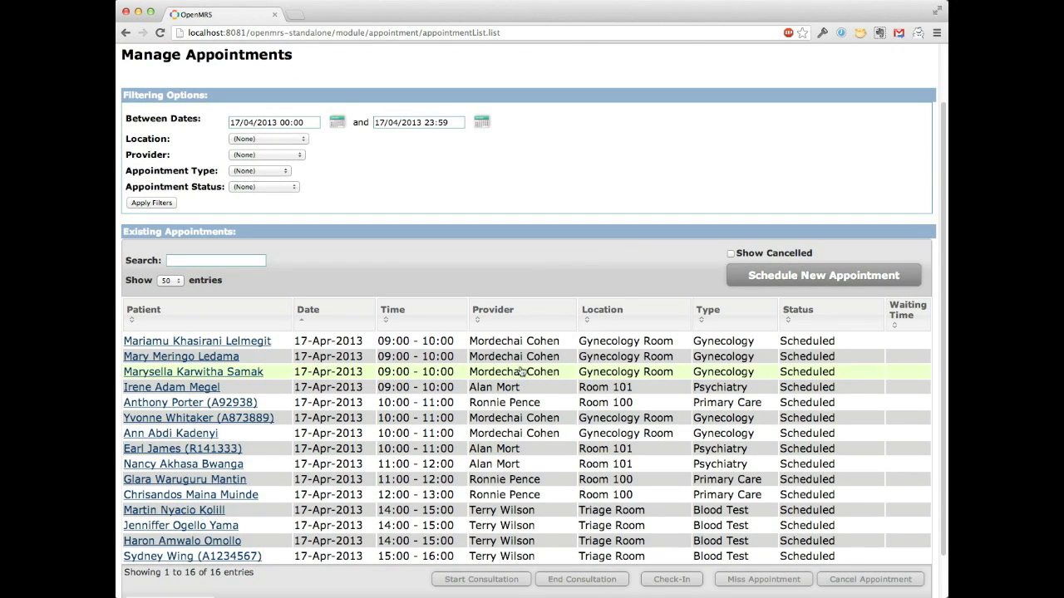
pyautogui.scroll(2, 524, 370)
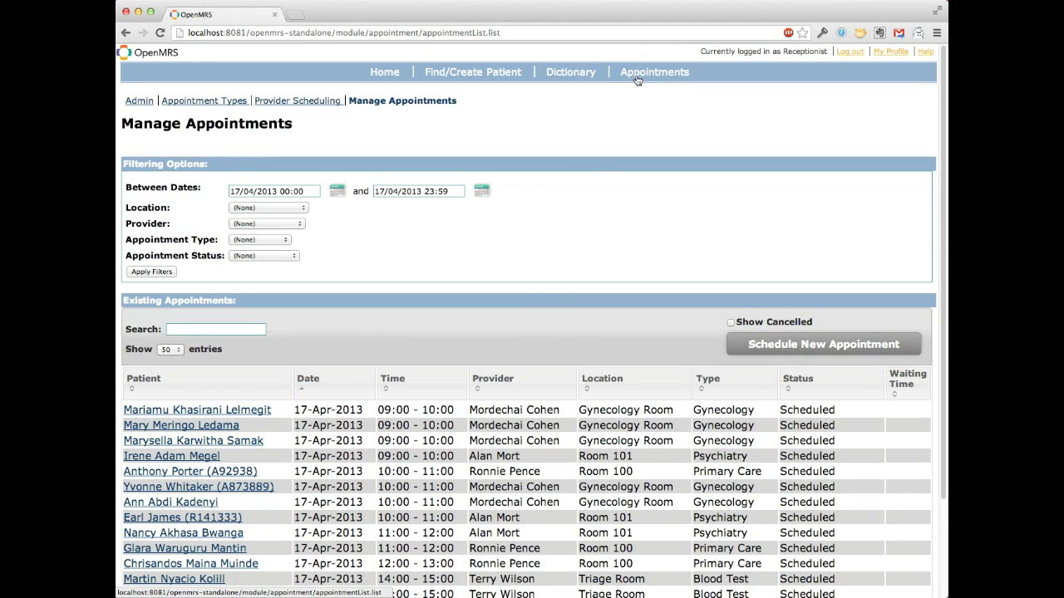
pyautogui.scroll(-3, 428, 405)
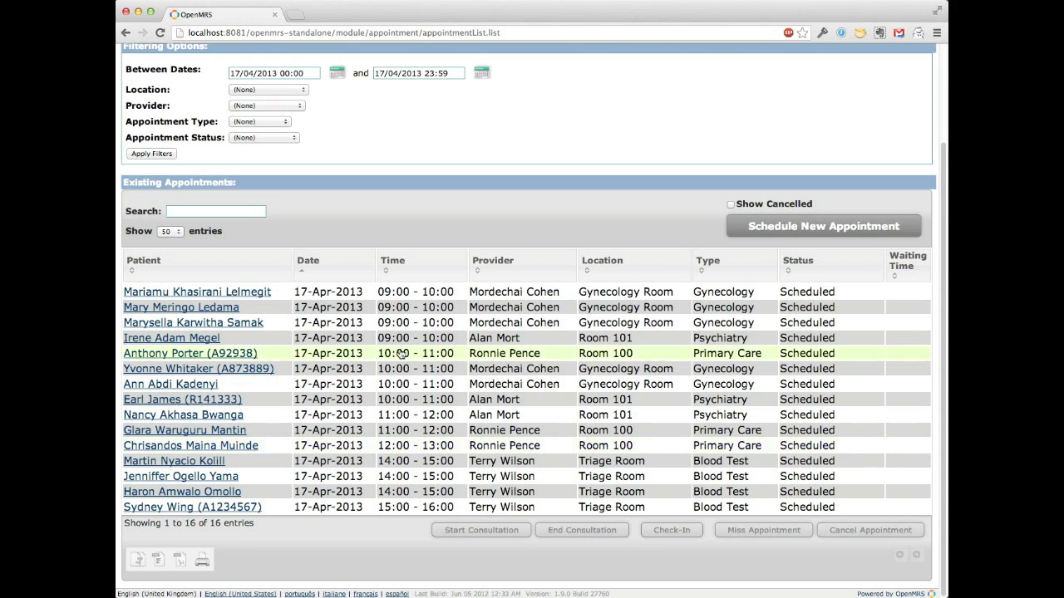
pyautogui.click(358, 294)
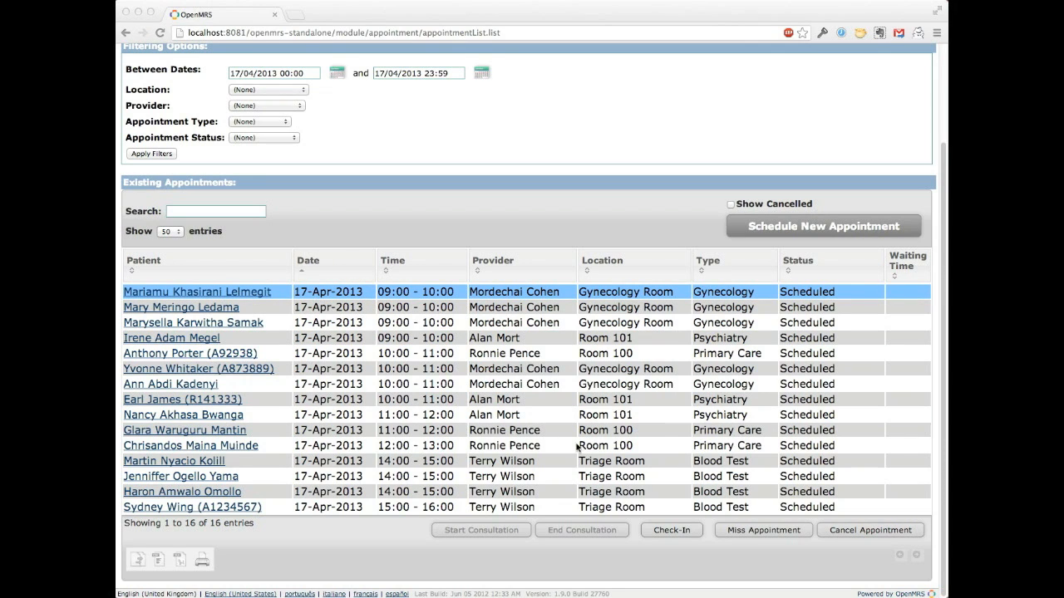
pyautogui.click(666, 532)
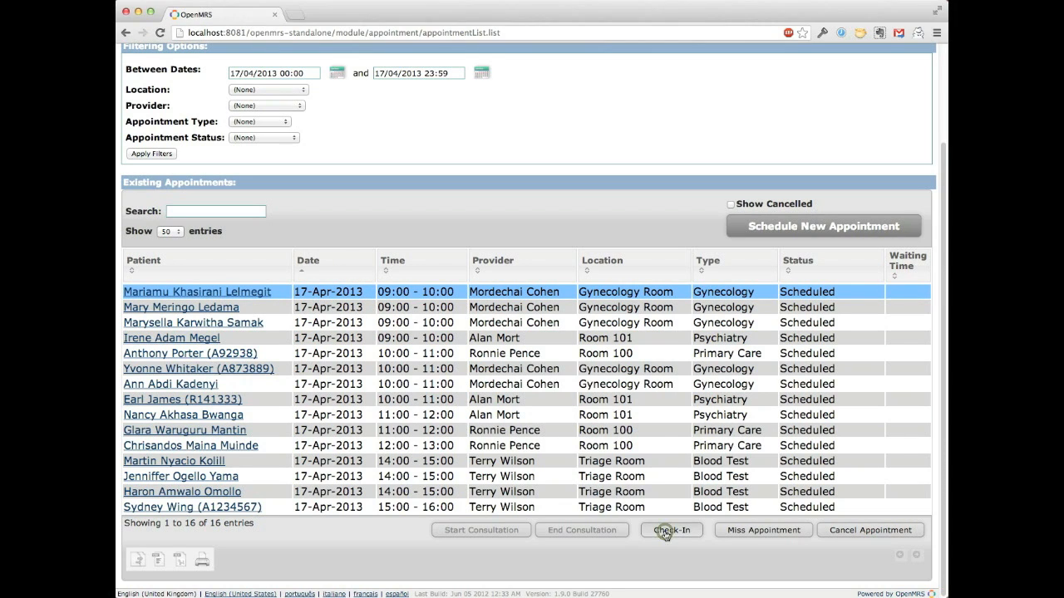
pyautogui.click(665, 535)
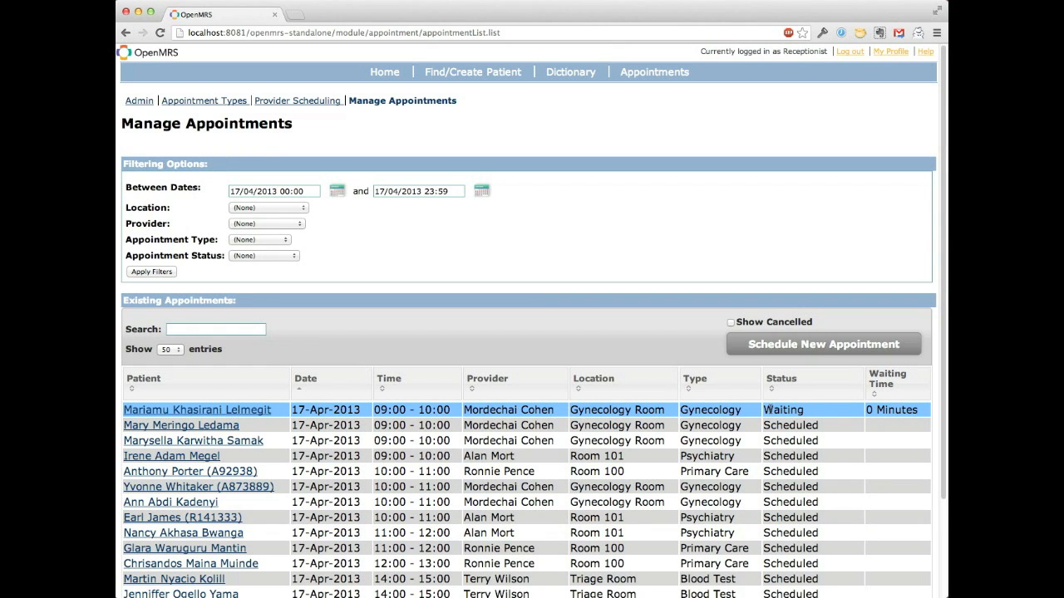
# Step: Check in the second listed 09:00 - 10:00 Gynecology patient
pyautogui.scroll(-3, 768, 410)
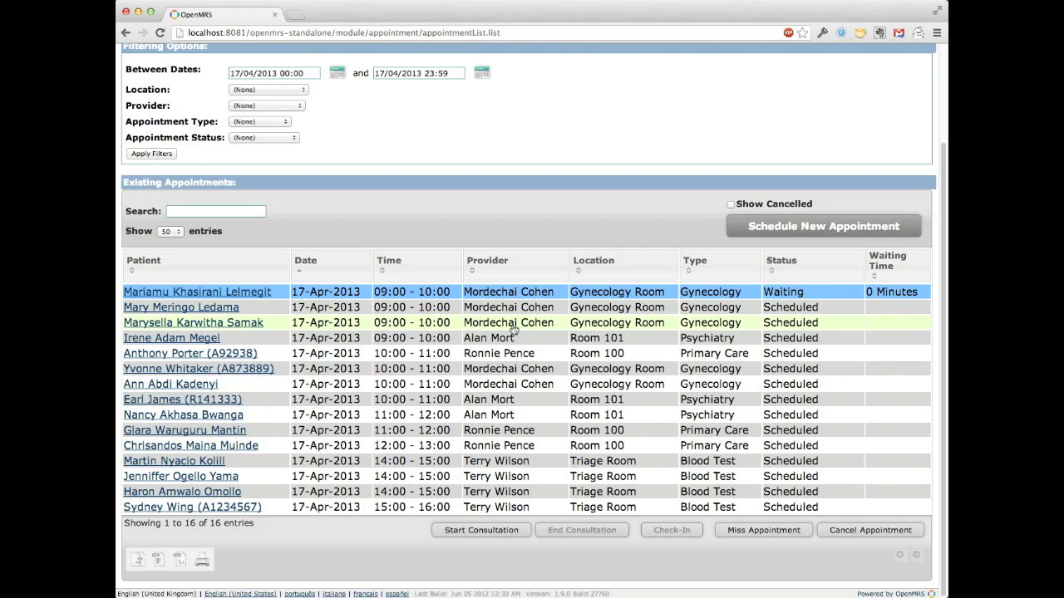
pyautogui.click(409, 308)
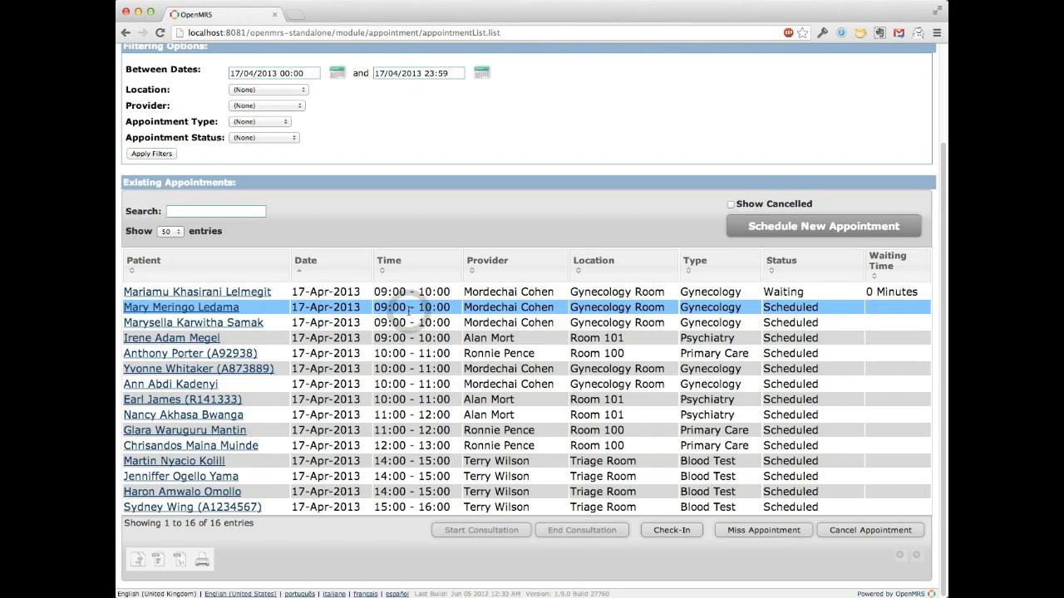
pyautogui.click(662, 537)
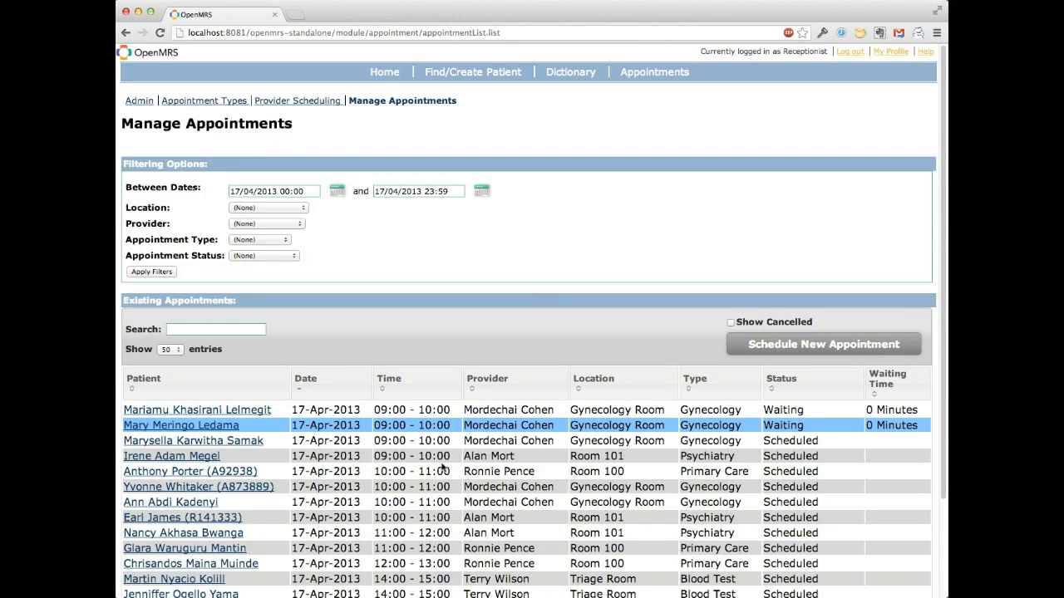
# Step: Check in the 10:00 - 11:00 Primary Care patient in Room 100
pyautogui.scroll(-3, 443, 470)
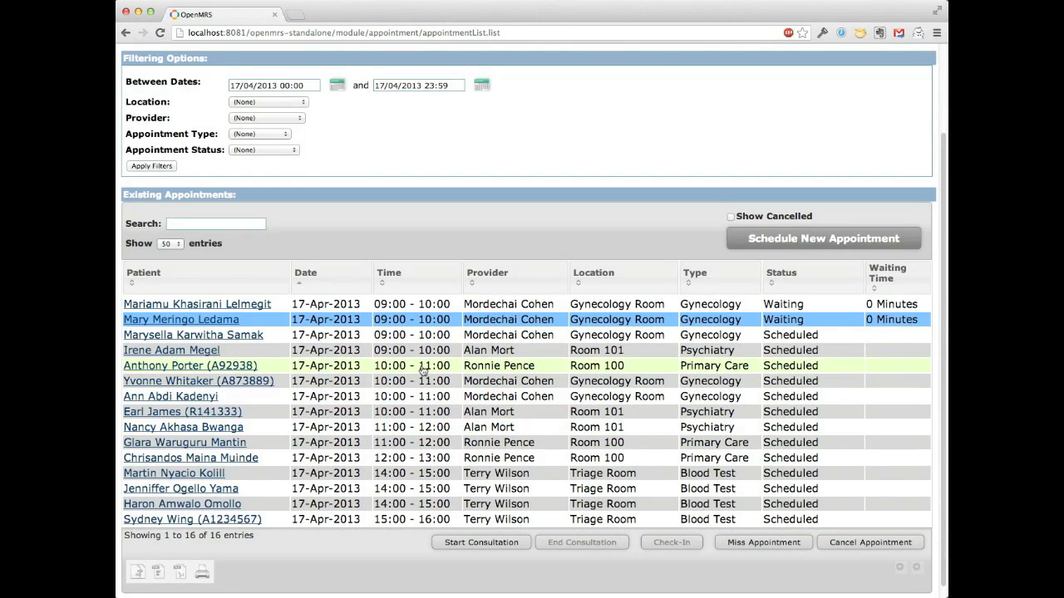
pyautogui.click(423, 371)
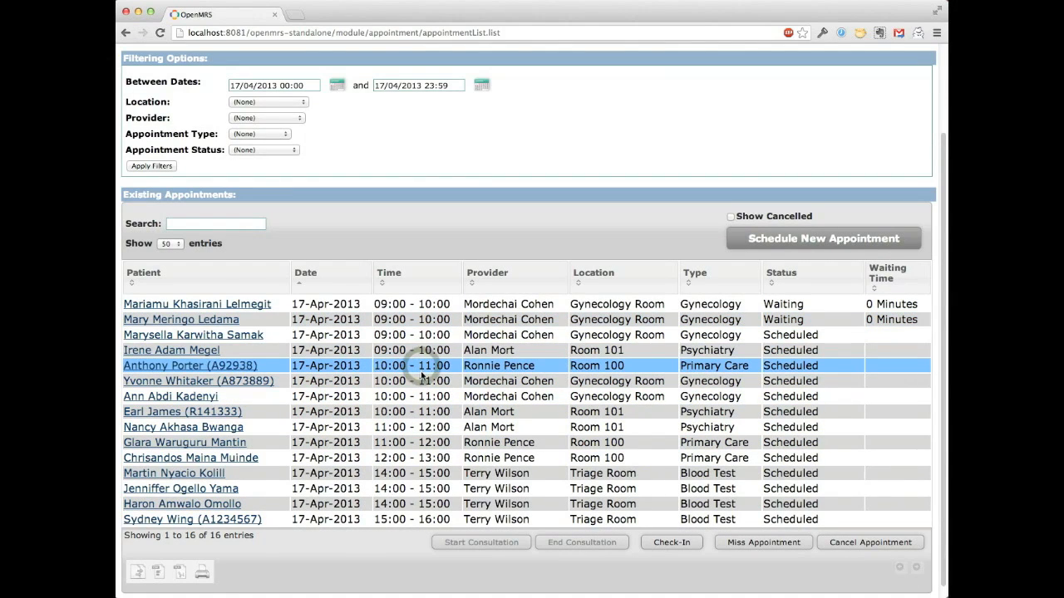
pyautogui.click(671, 542)
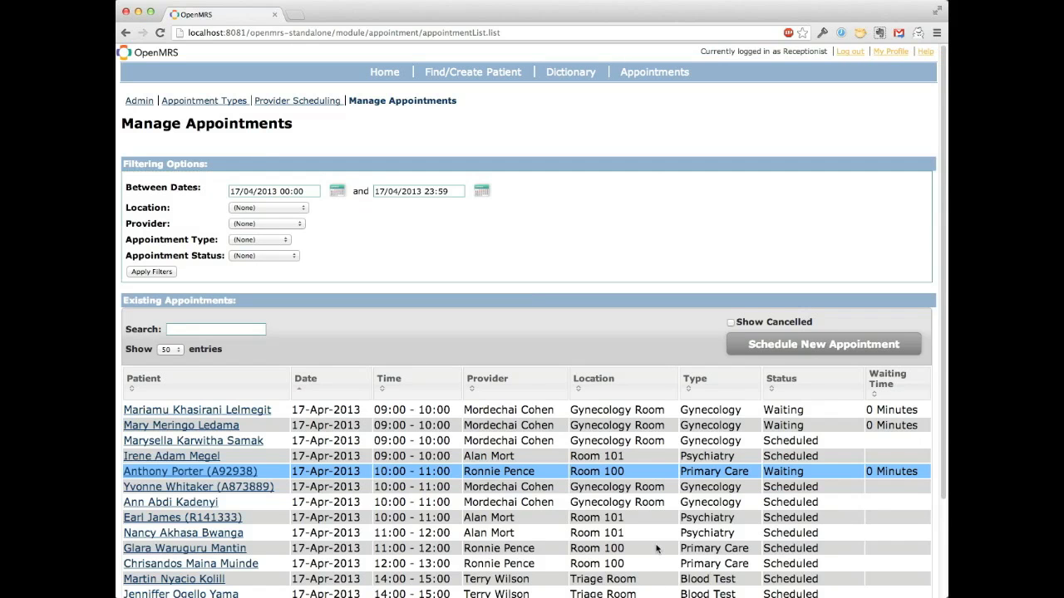
# Step: View the first waiting Gynecology patient's record, and go back to the appointments list to check the waiting times
pyautogui.scroll(-3, 621, 469)
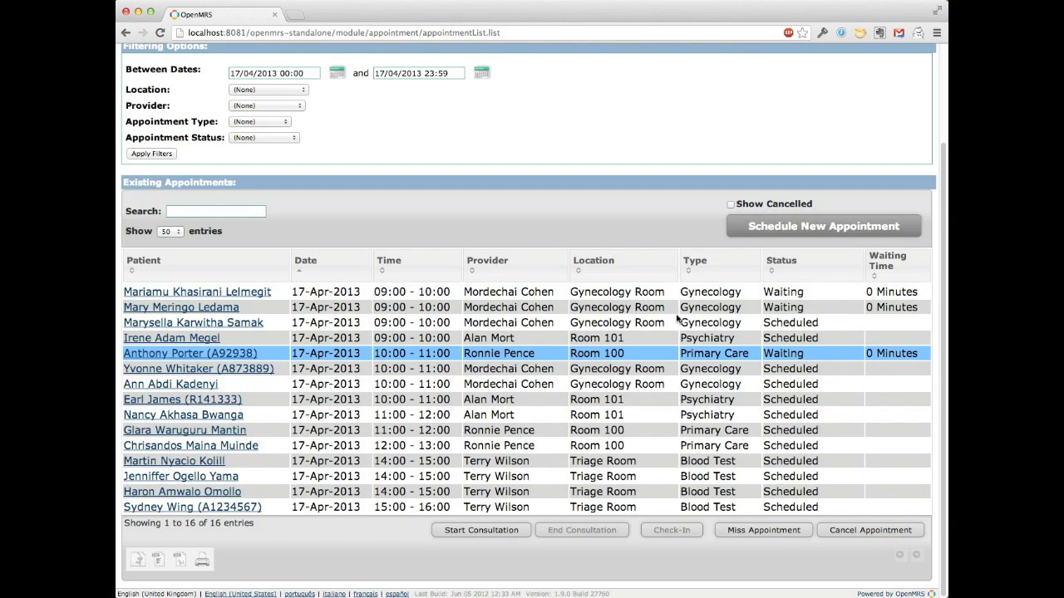
pyautogui.click(239, 292)
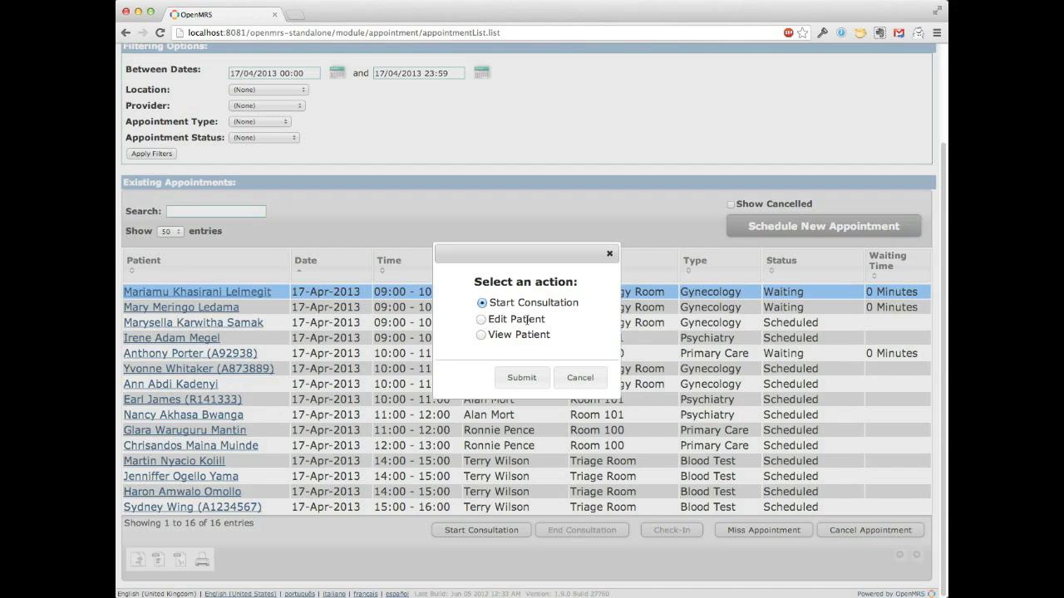
pyautogui.click(479, 337)
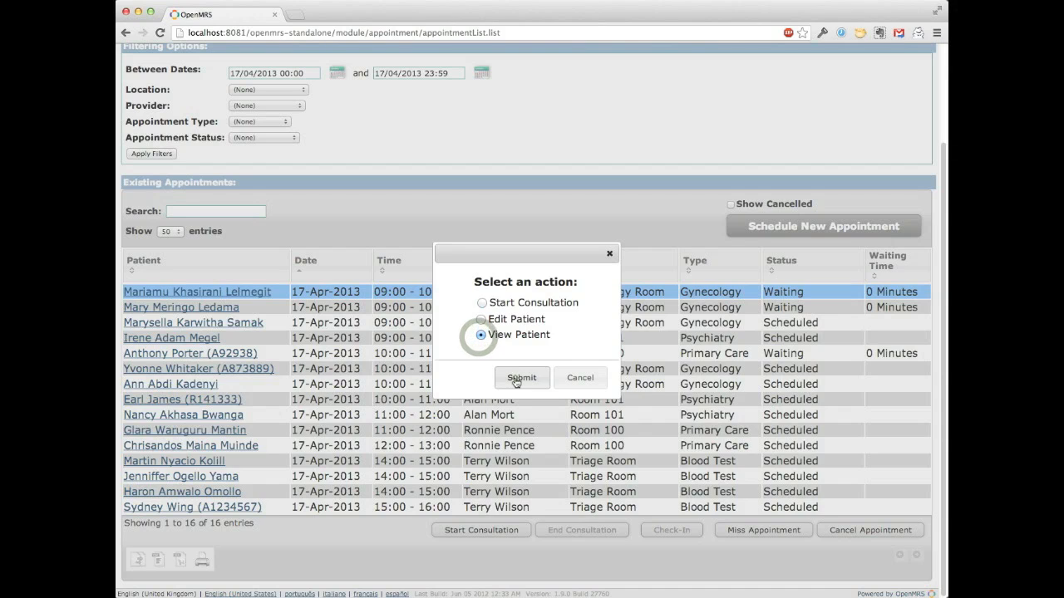
pyautogui.click(516, 379)
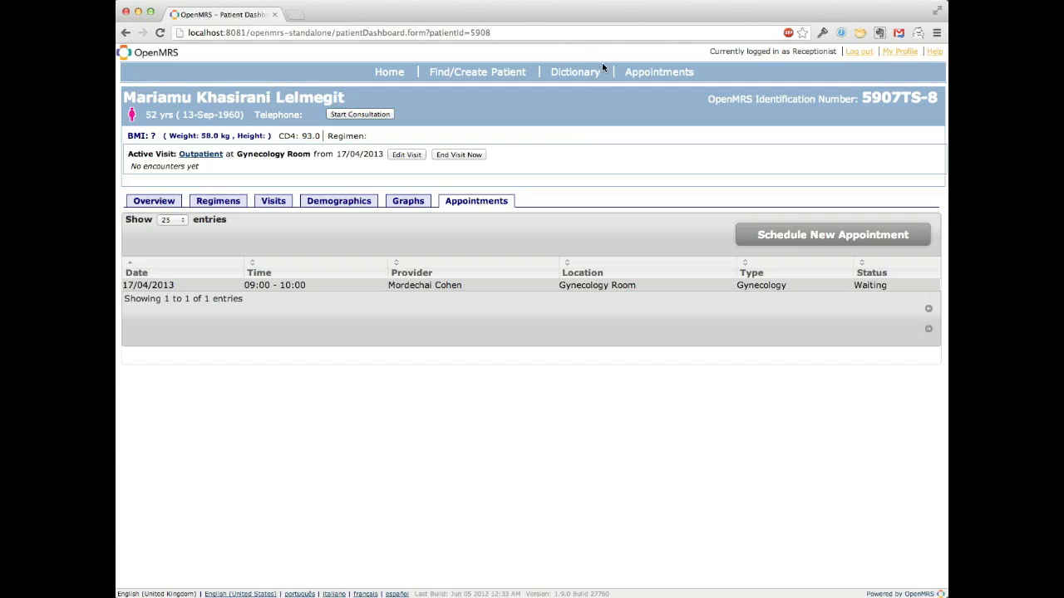
pyautogui.click(653, 73)
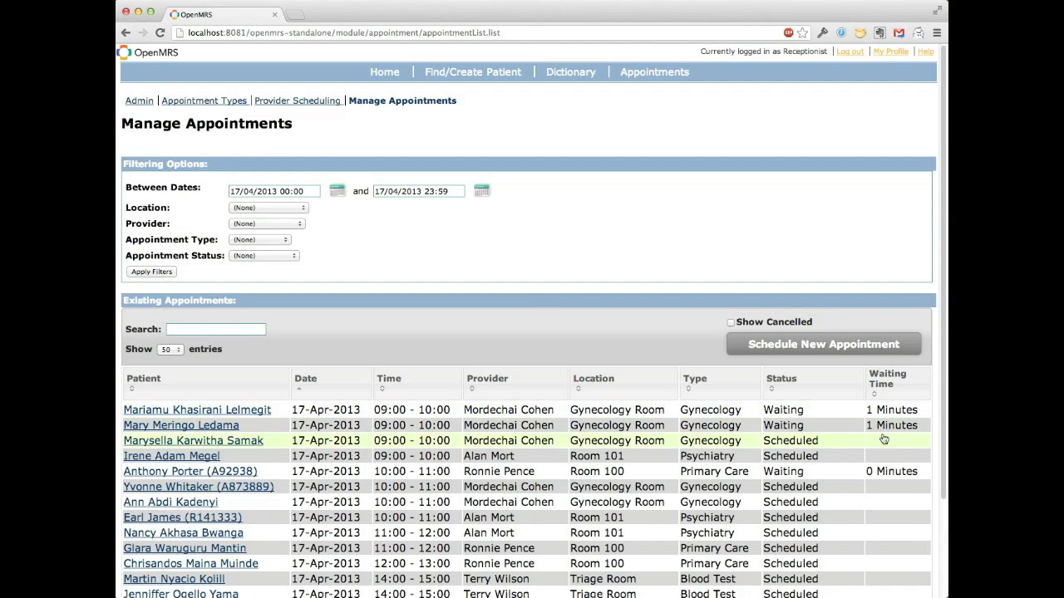
pyautogui.scroll(-3, 883, 487)
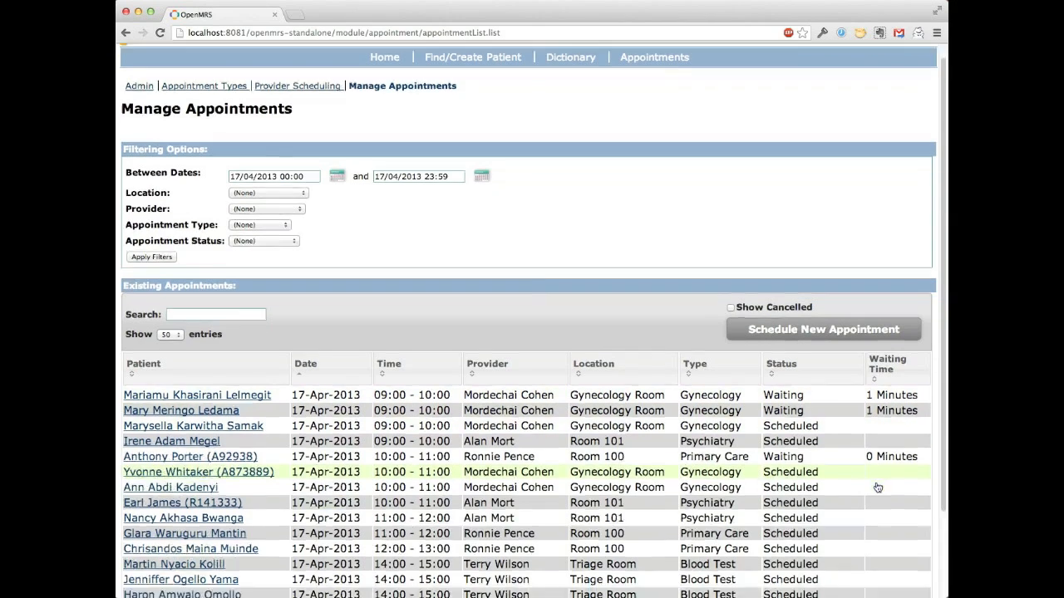
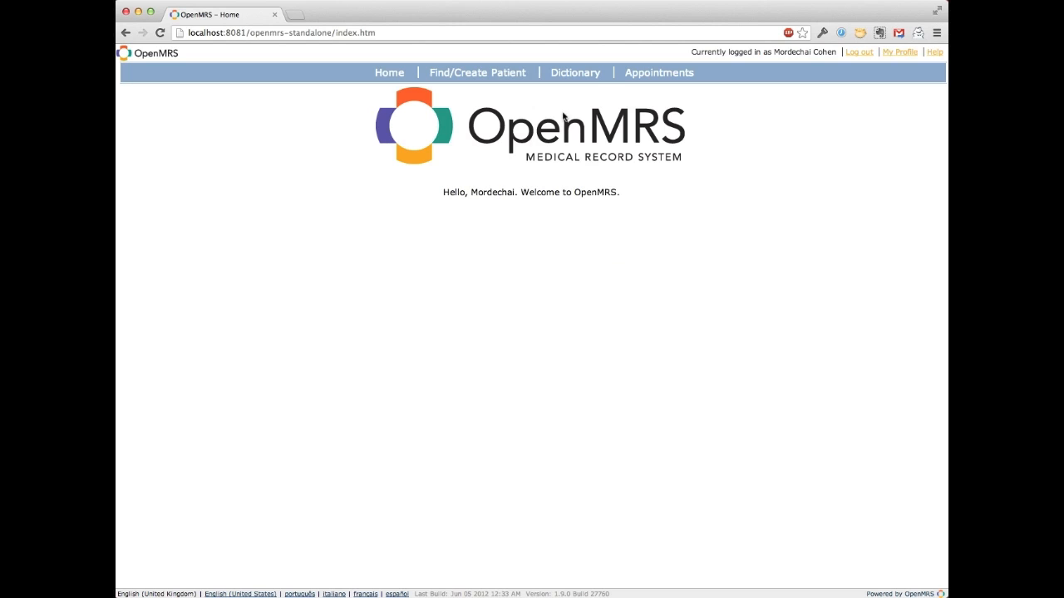
# Step: Open the appointments list and start the consultation for the first listed 09:00 - 10:00 Gynecology patient
pyautogui.click(641, 77)
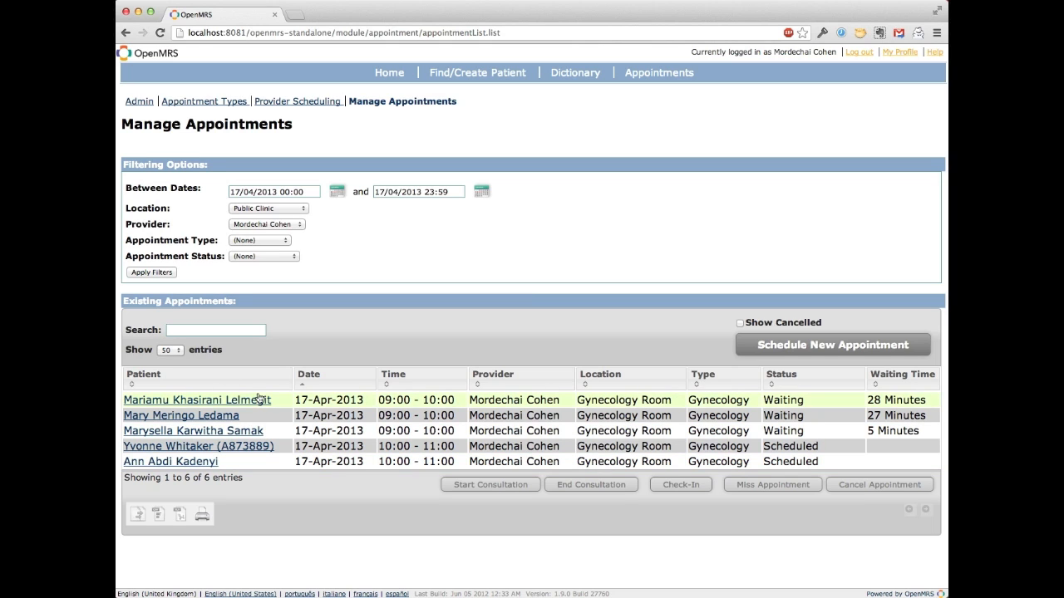
pyautogui.click(306, 404)
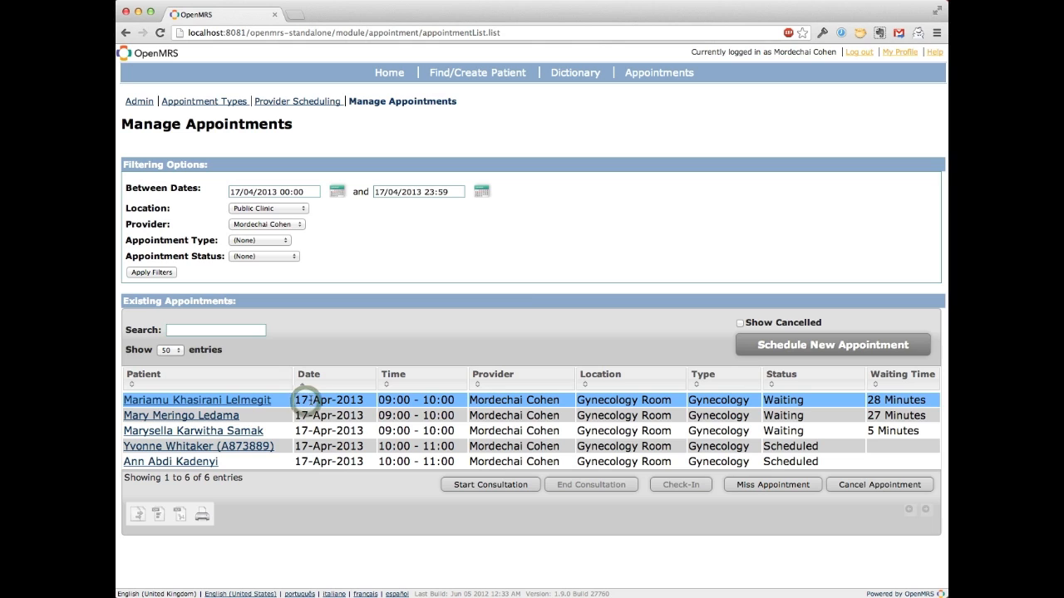
pyautogui.click(455, 489)
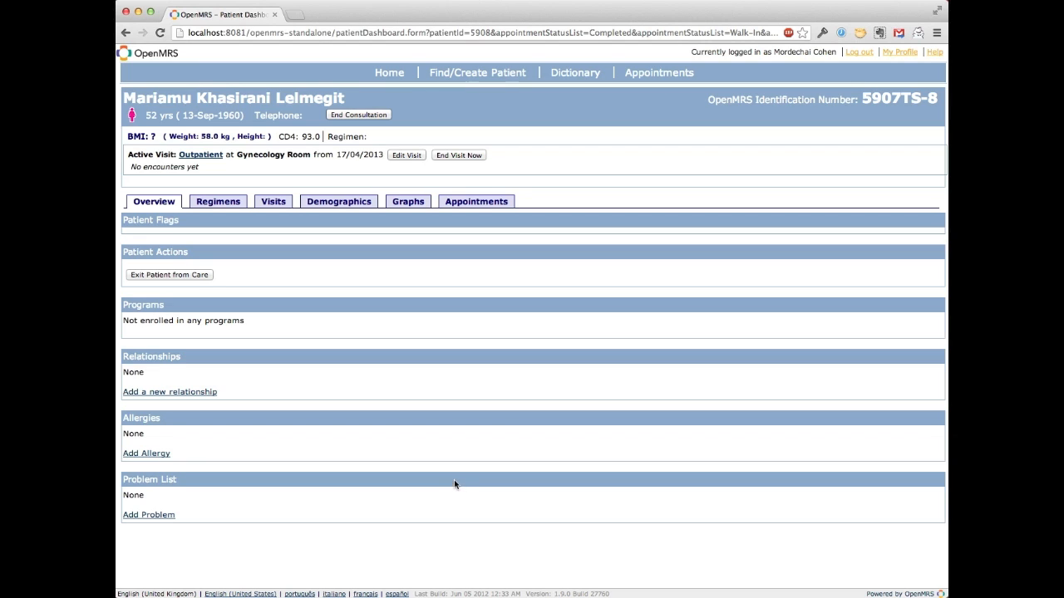
# Step: Check the appointments list in a separate browser tab, and end the first patient's consultation from the patient dashboard
pyautogui.click(651, 73)
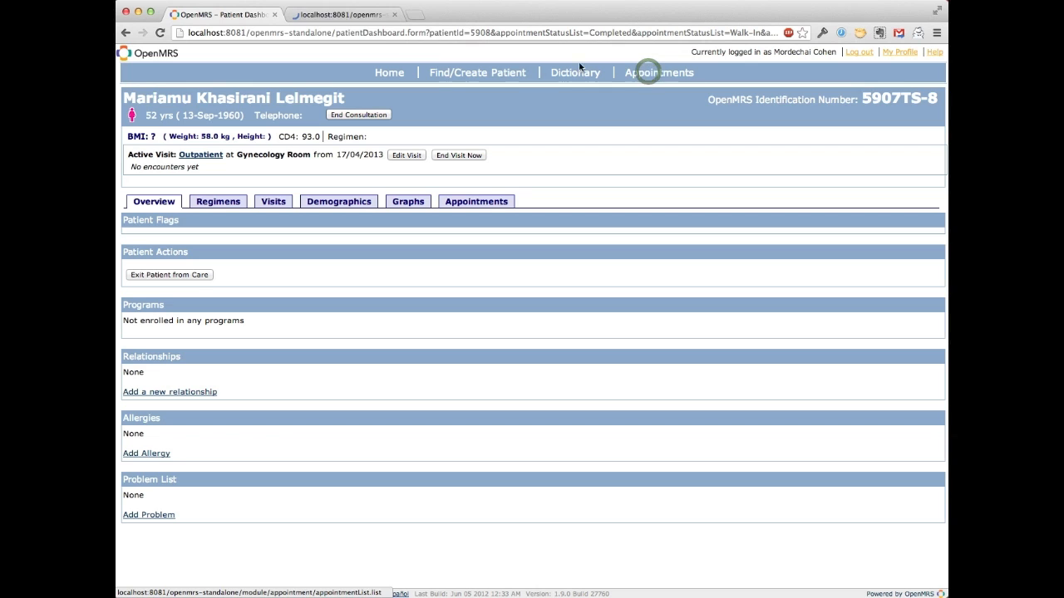
pyautogui.click(329, 15)
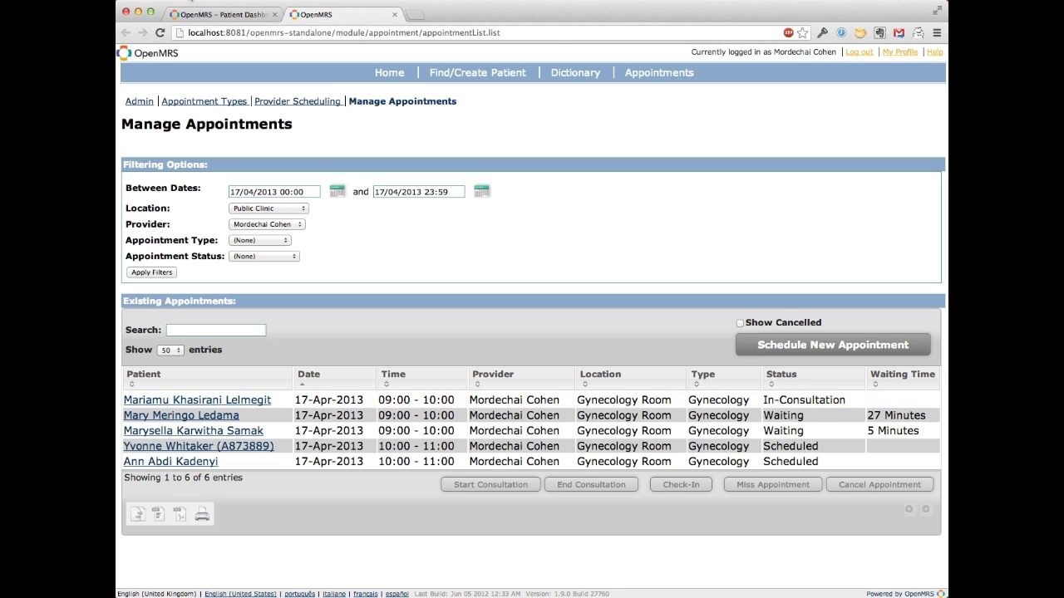
pyautogui.click(394, 15)
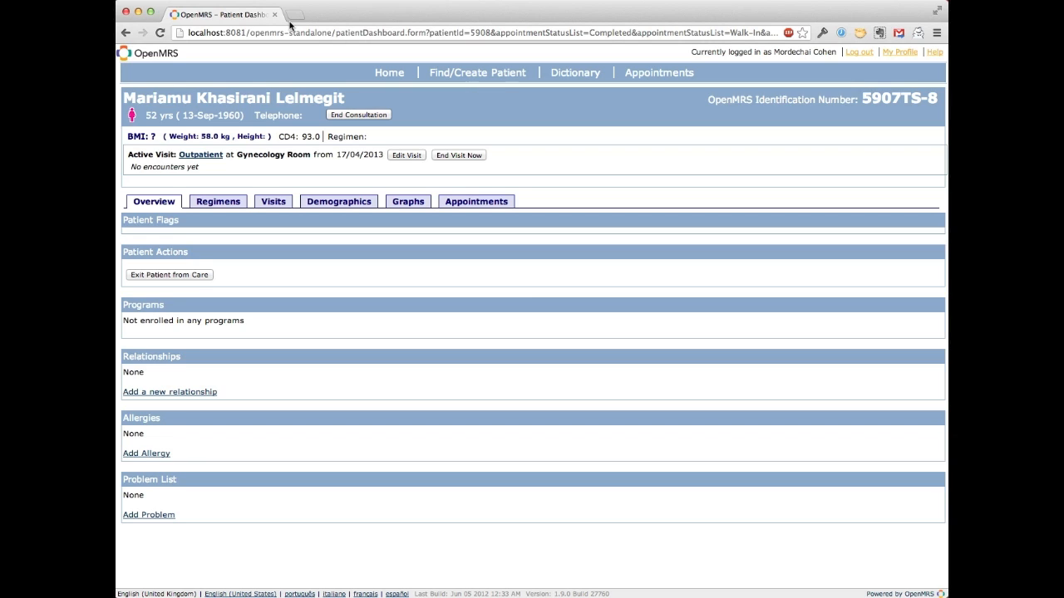
pyautogui.click(359, 116)
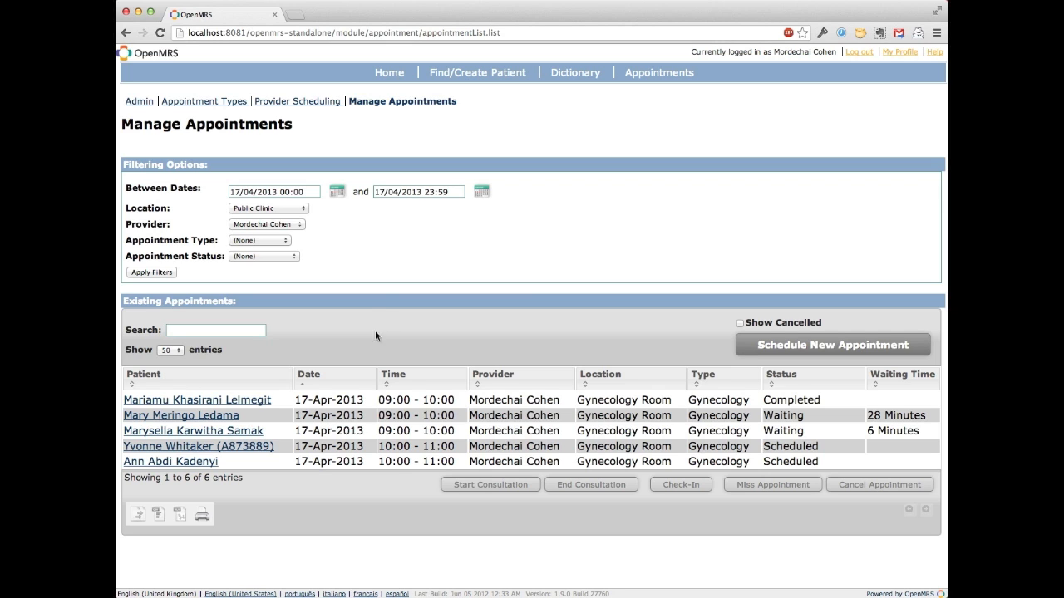
pyautogui.click(432, 403)
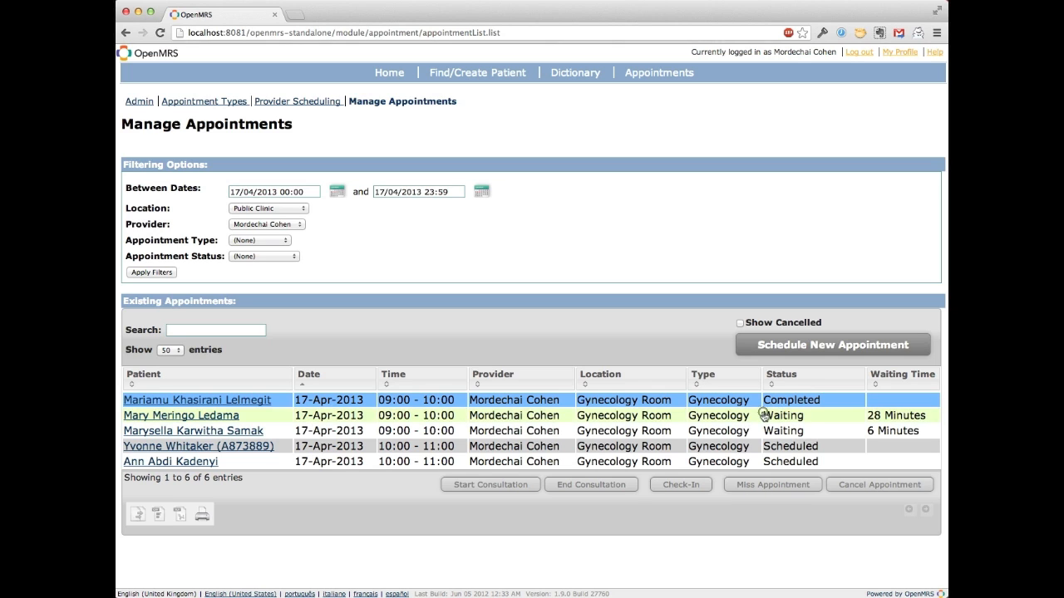
# Step: Start the consultation for the second listed 09:00 - 10:00 Gynecology patient, and end it from the appointments list
pyautogui.click(764, 414)
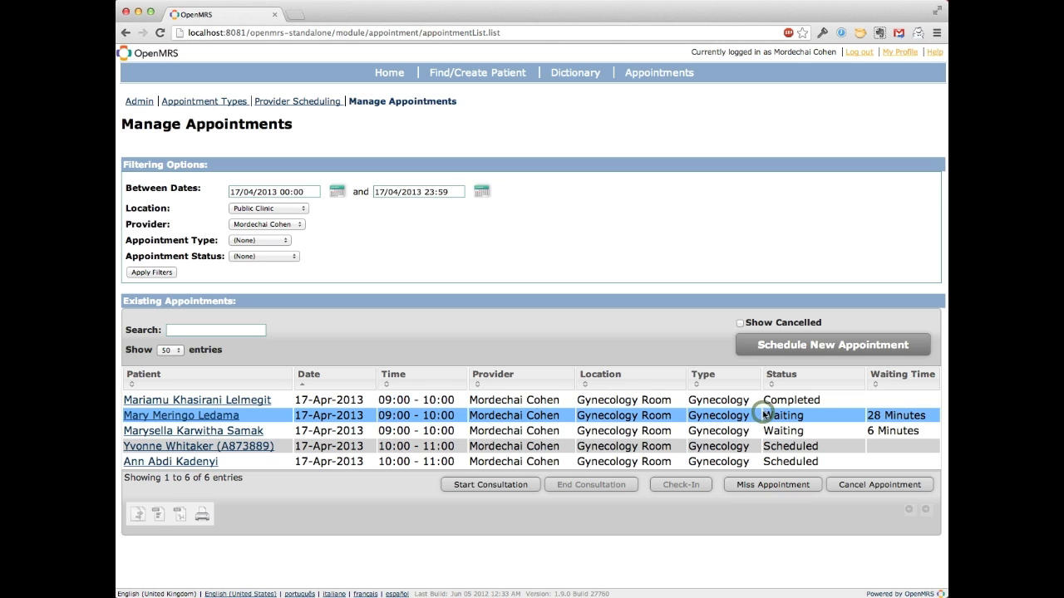
pyautogui.click(511, 488)
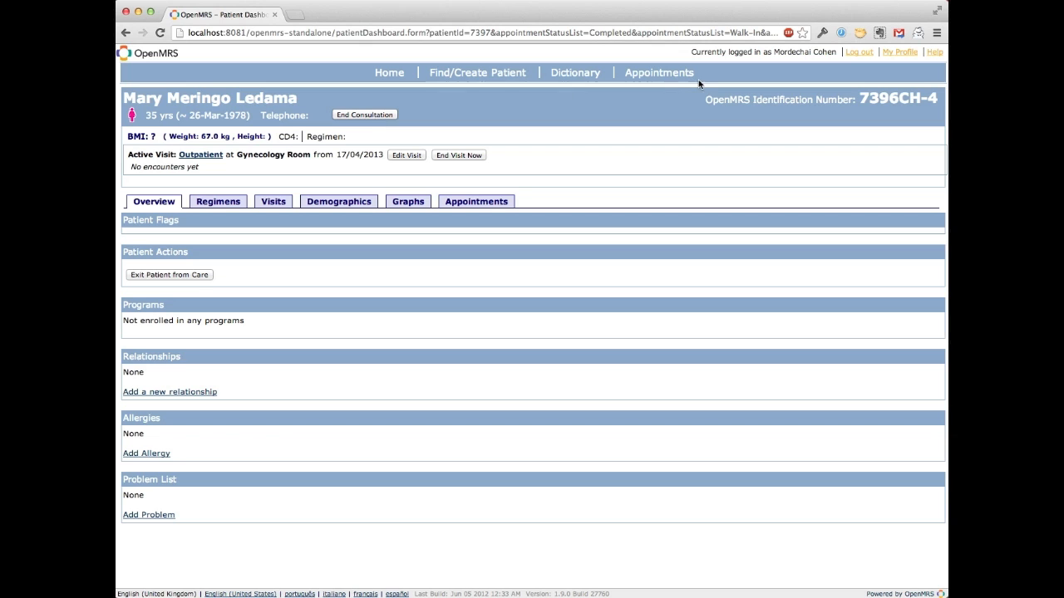
pyautogui.click(673, 74)
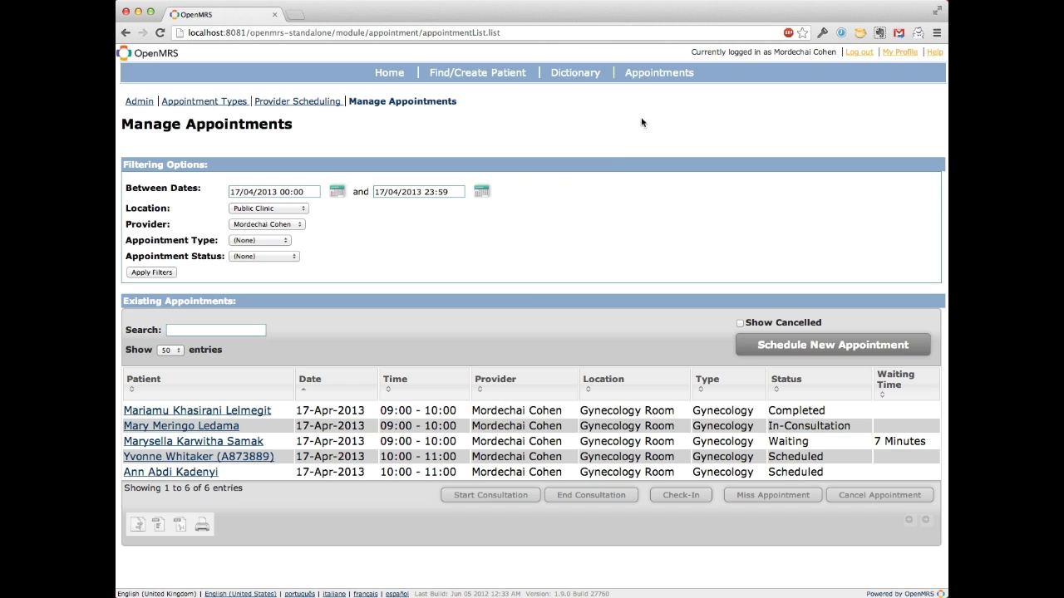
pyautogui.click(659, 75)
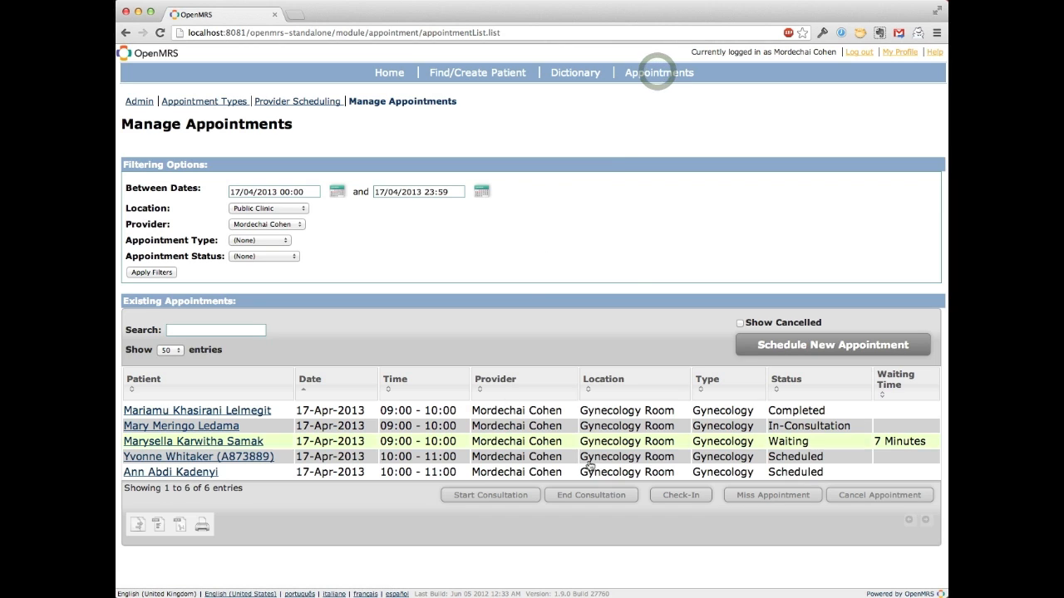
pyautogui.click(592, 421)
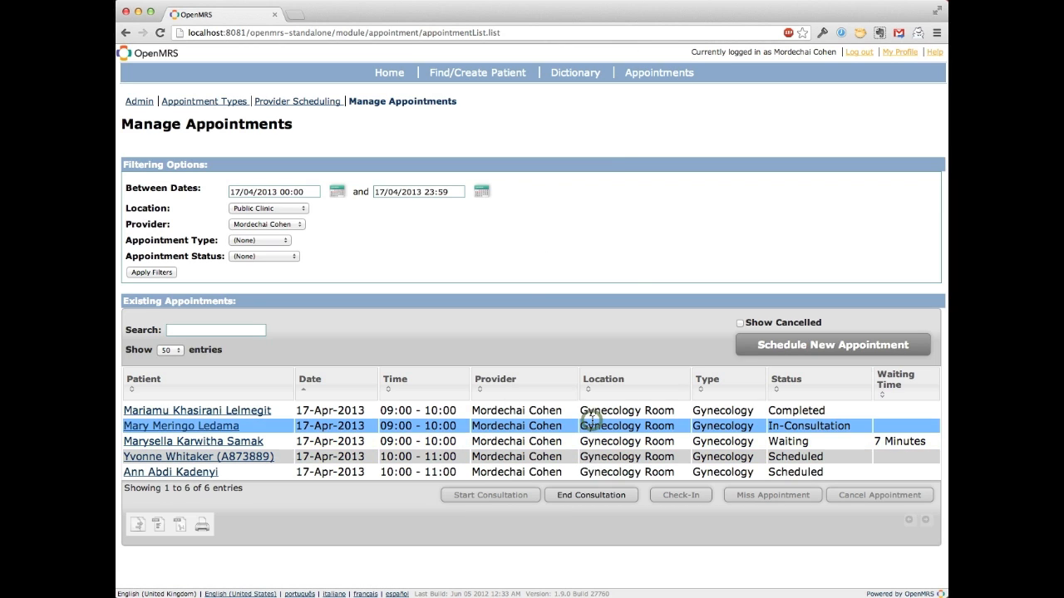
pyautogui.click(576, 499)
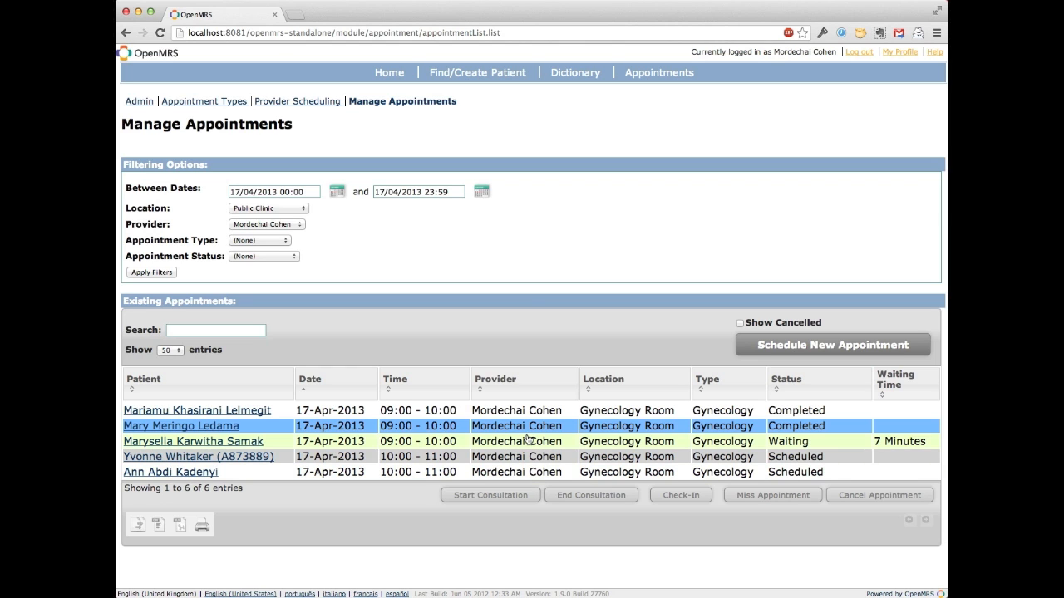
# Step: View the actions offered for the third listed 09:00 - 10:00 Gynecology patient, and close them without choosing one
pyautogui.click(525, 441)
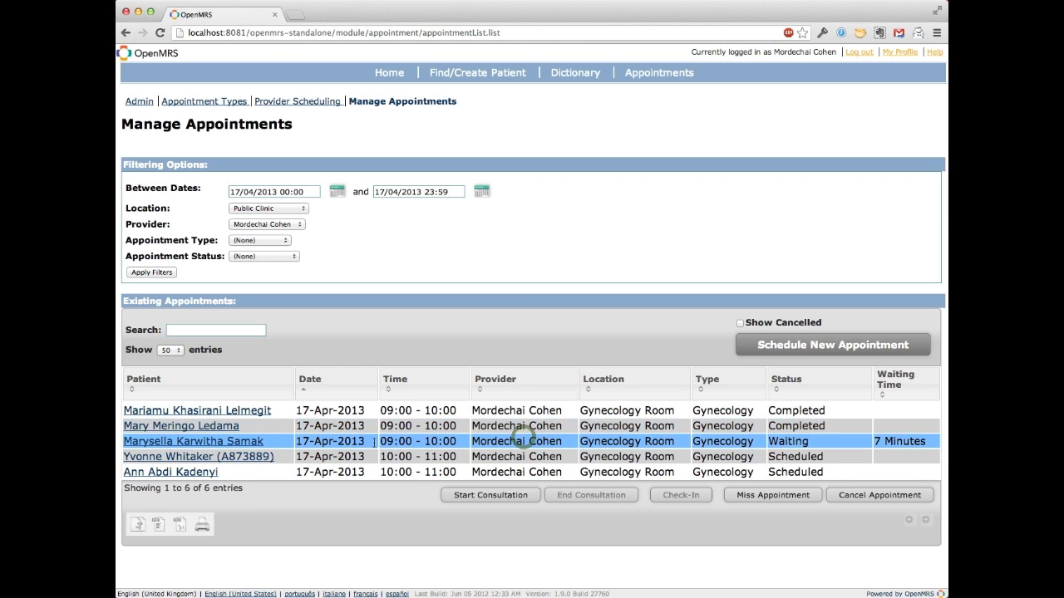
pyautogui.click(225, 444)
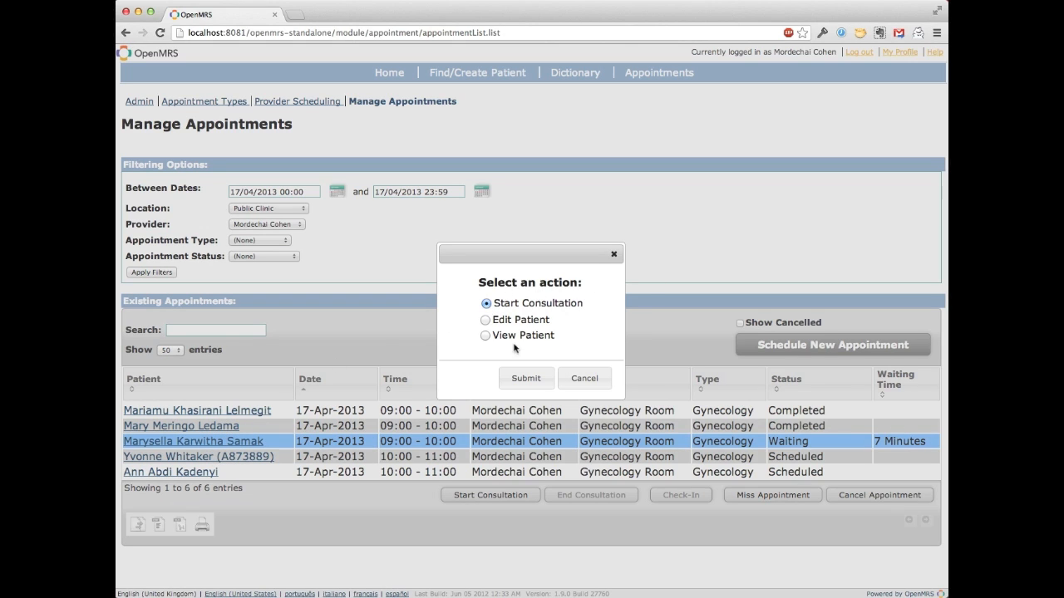
pyautogui.click(585, 381)
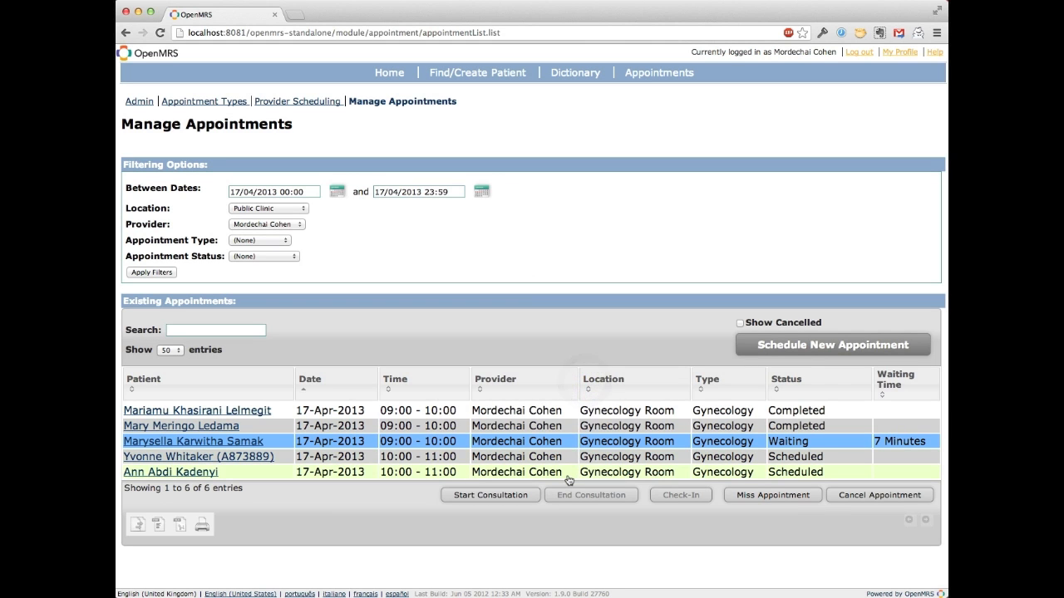
# Step: View the second listed patient's record and its visits, and go back to the appointments list
pyautogui.click(568, 426)
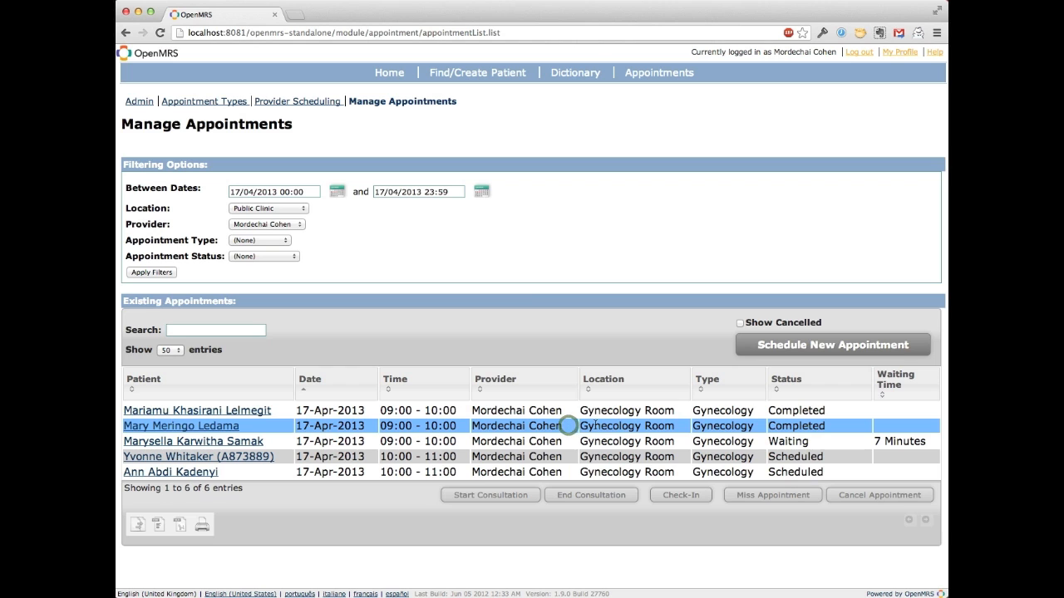
pyautogui.click(149, 430)
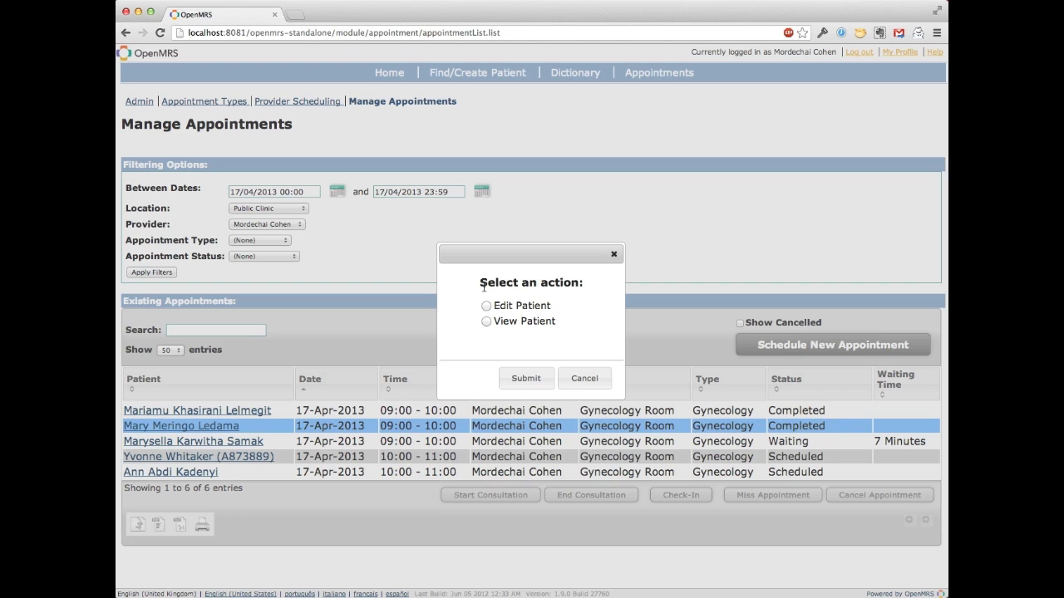
pyautogui.click(486, 322)
pyautogui.click(525, 381)
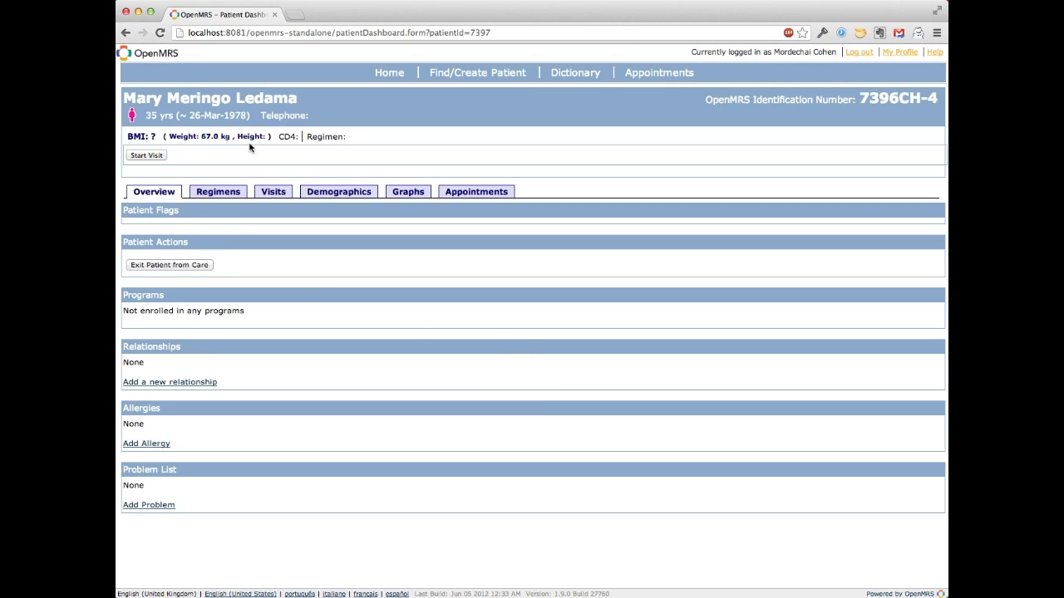
pyautogui.click(263, 192)
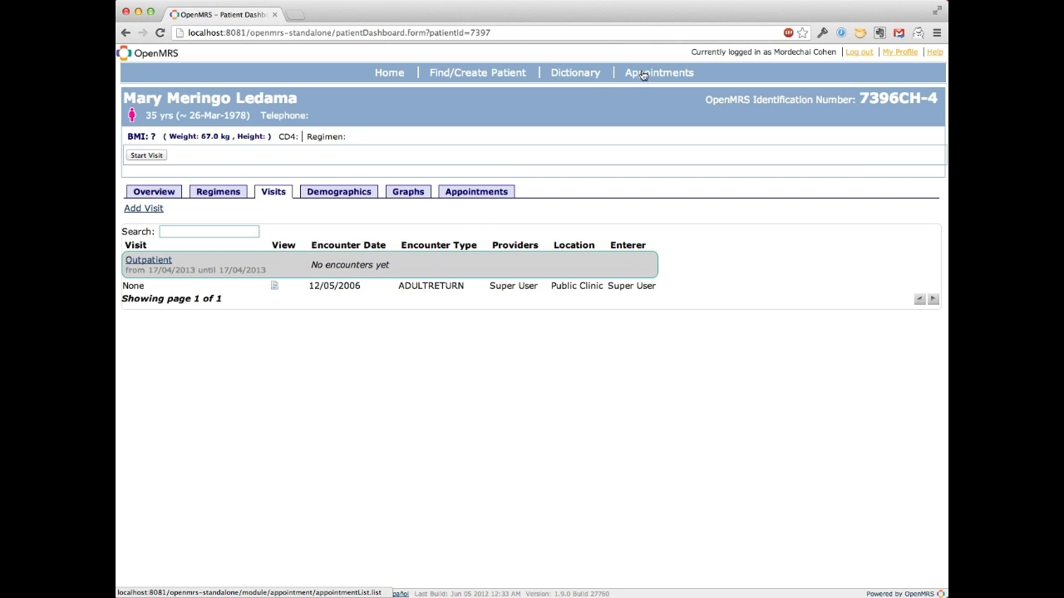
pyautogui.click(673, 78)
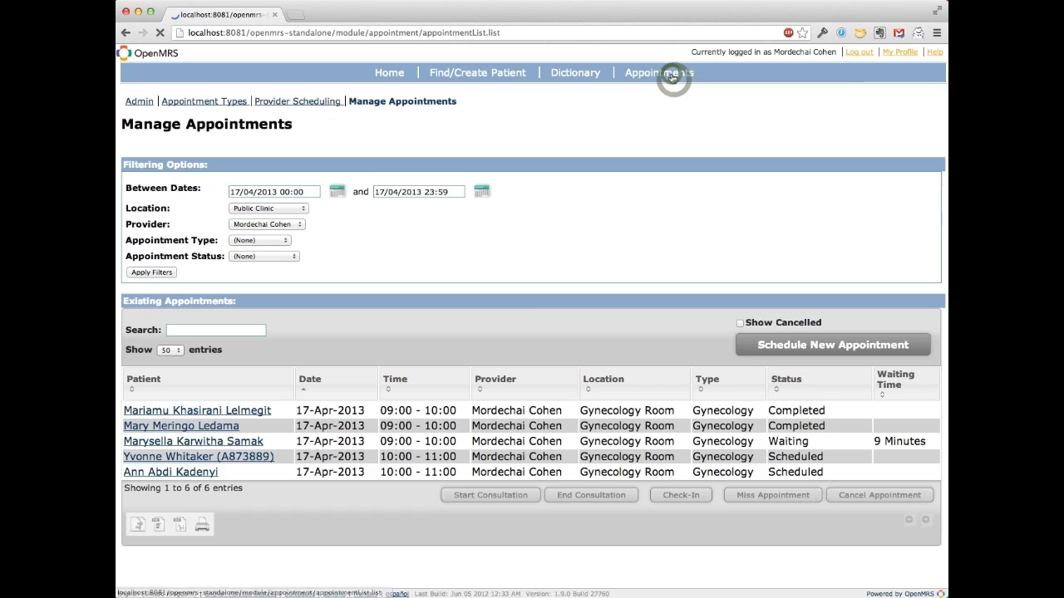